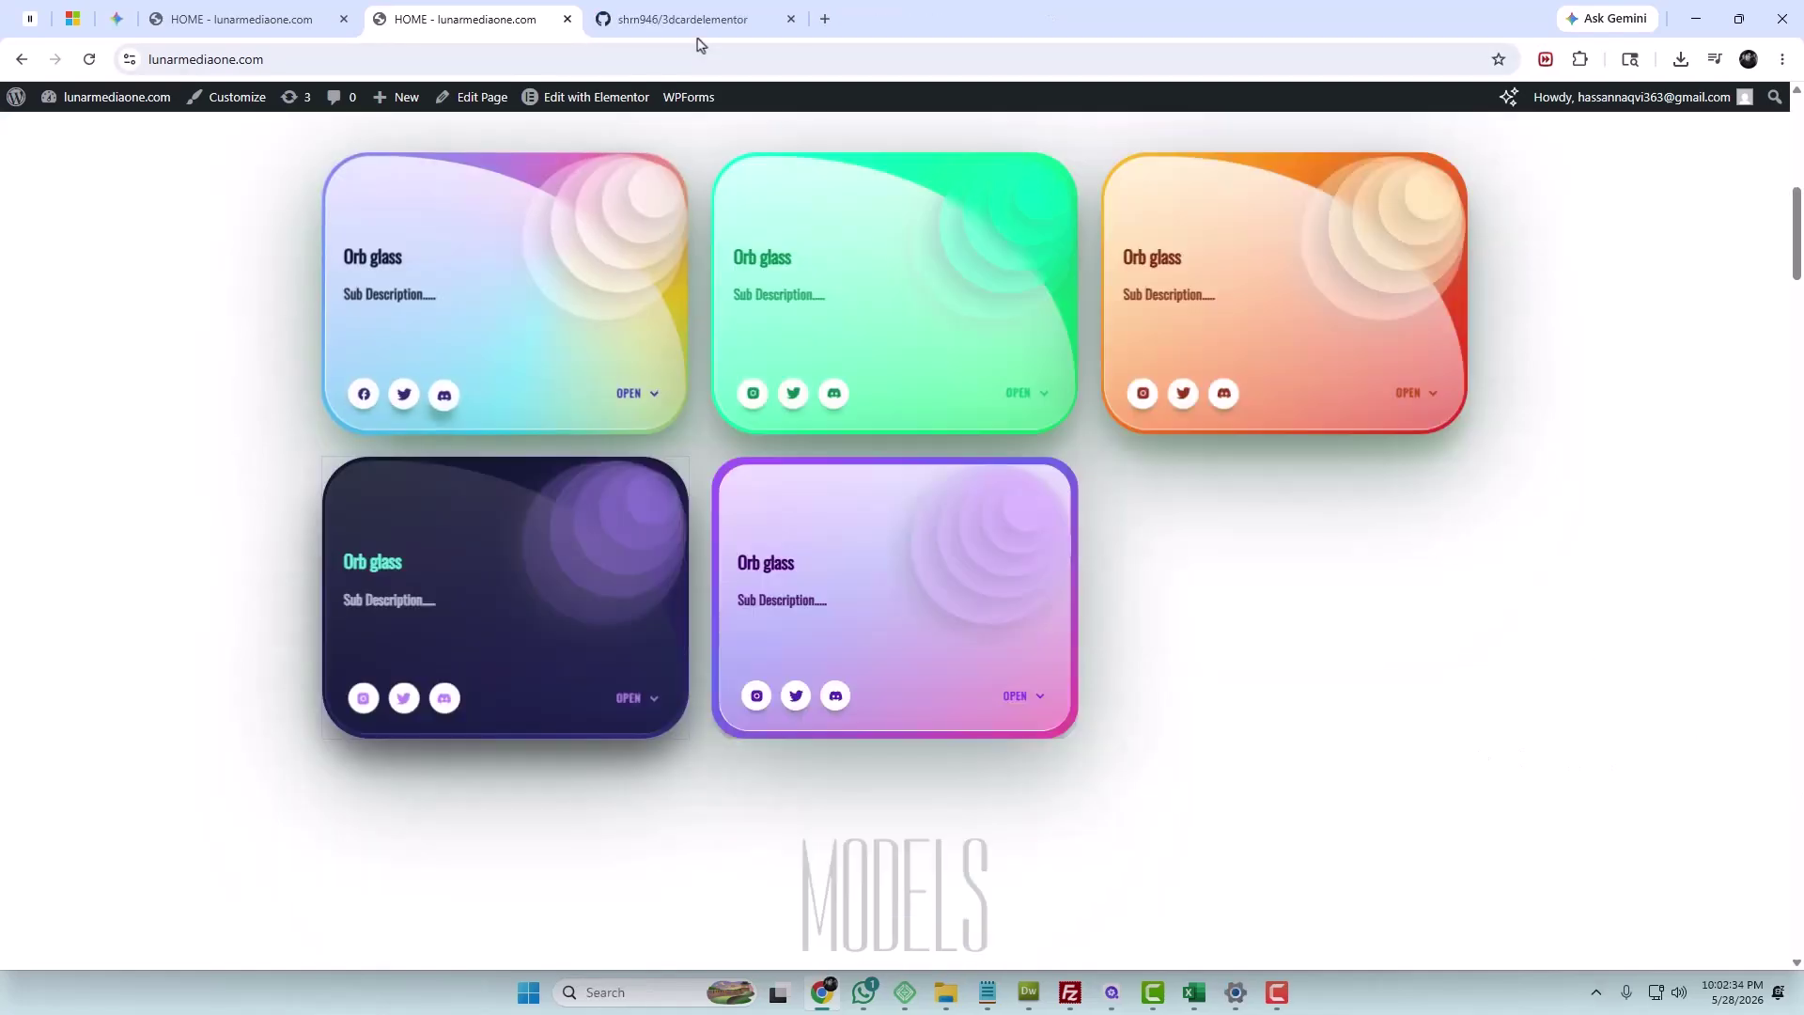
Switch to the 3dcardelementor repository on GitHub and download it as a ZIP file.
click(700, 31)
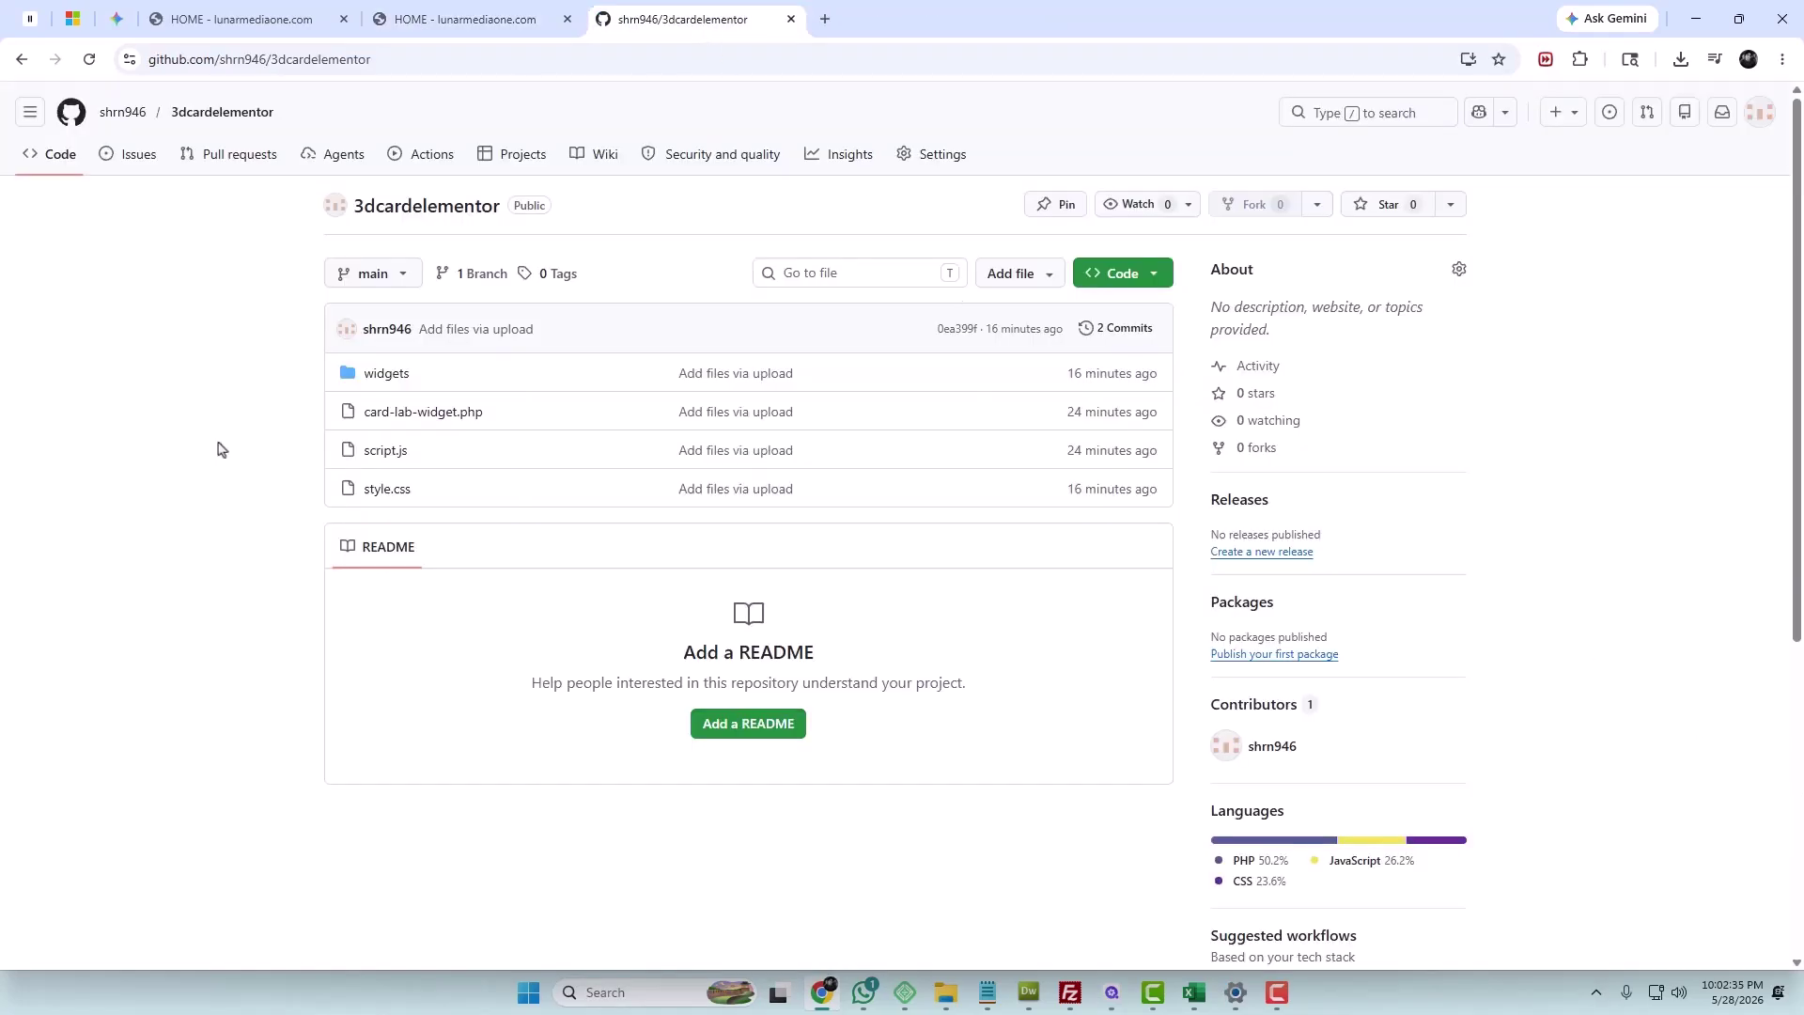
drag(508, 214, 349, 210)
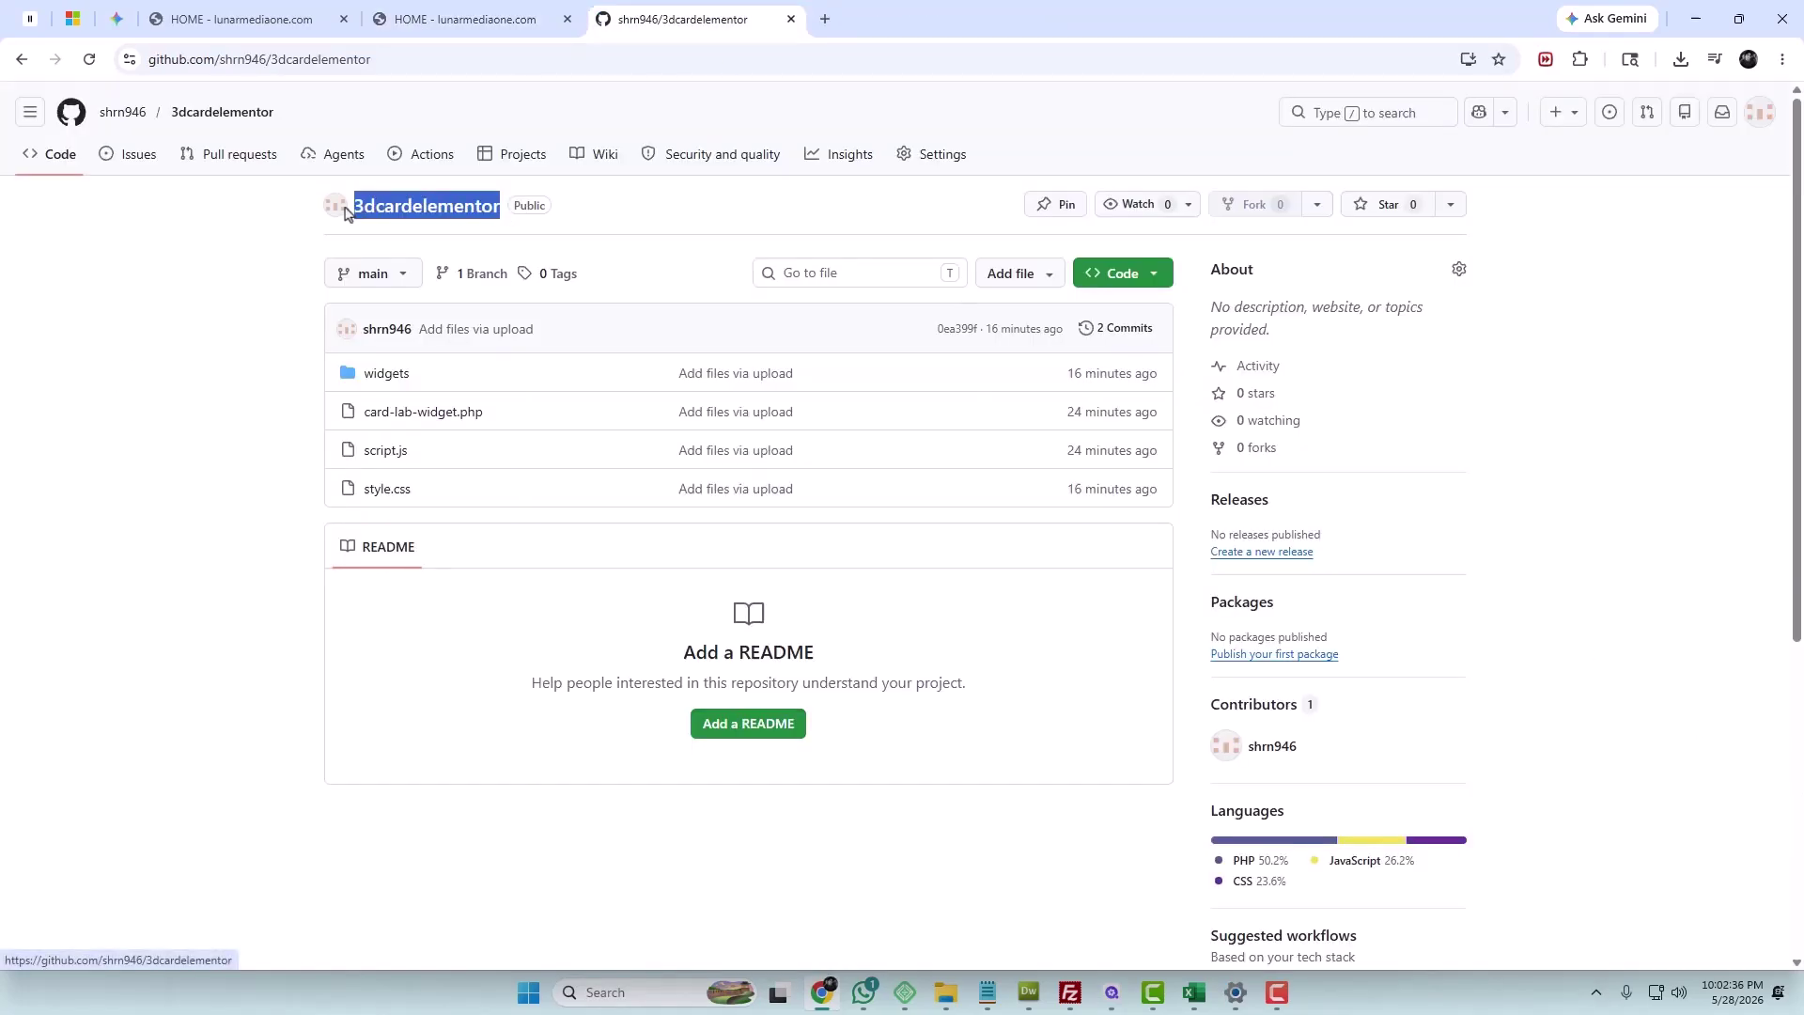
click(262, 274)
click(1118, 273)
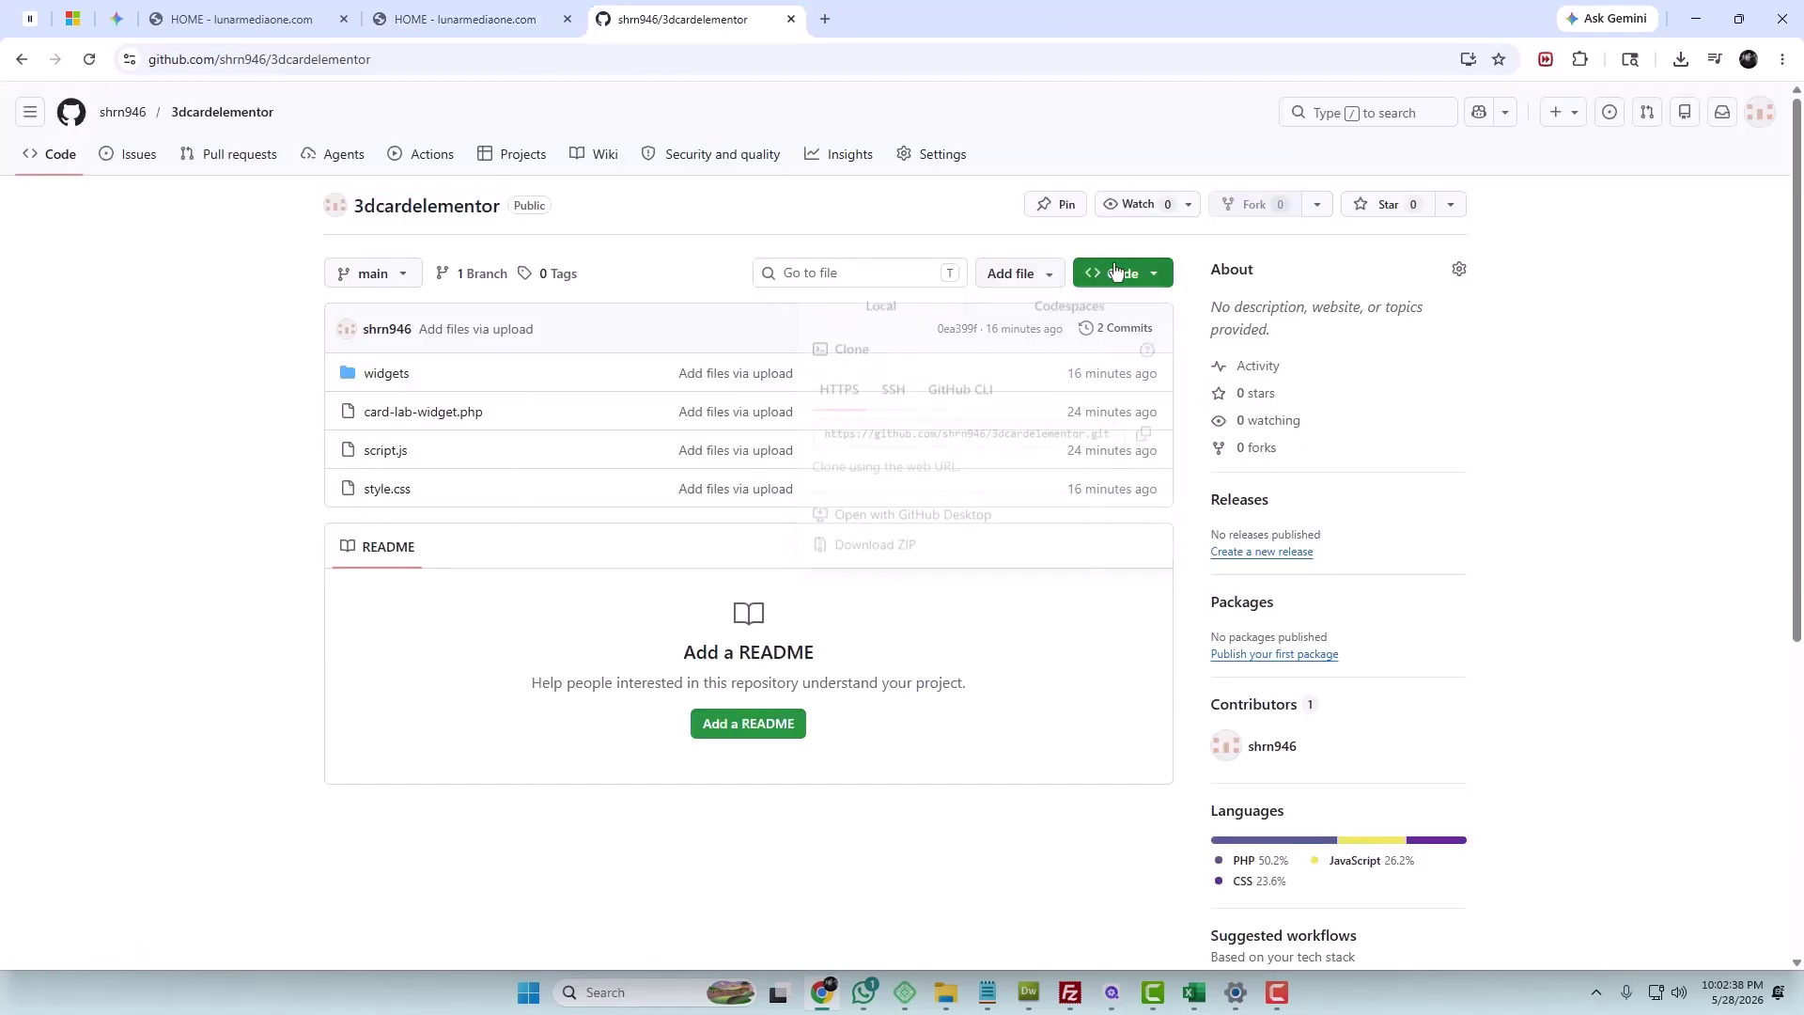
click(888, 561)
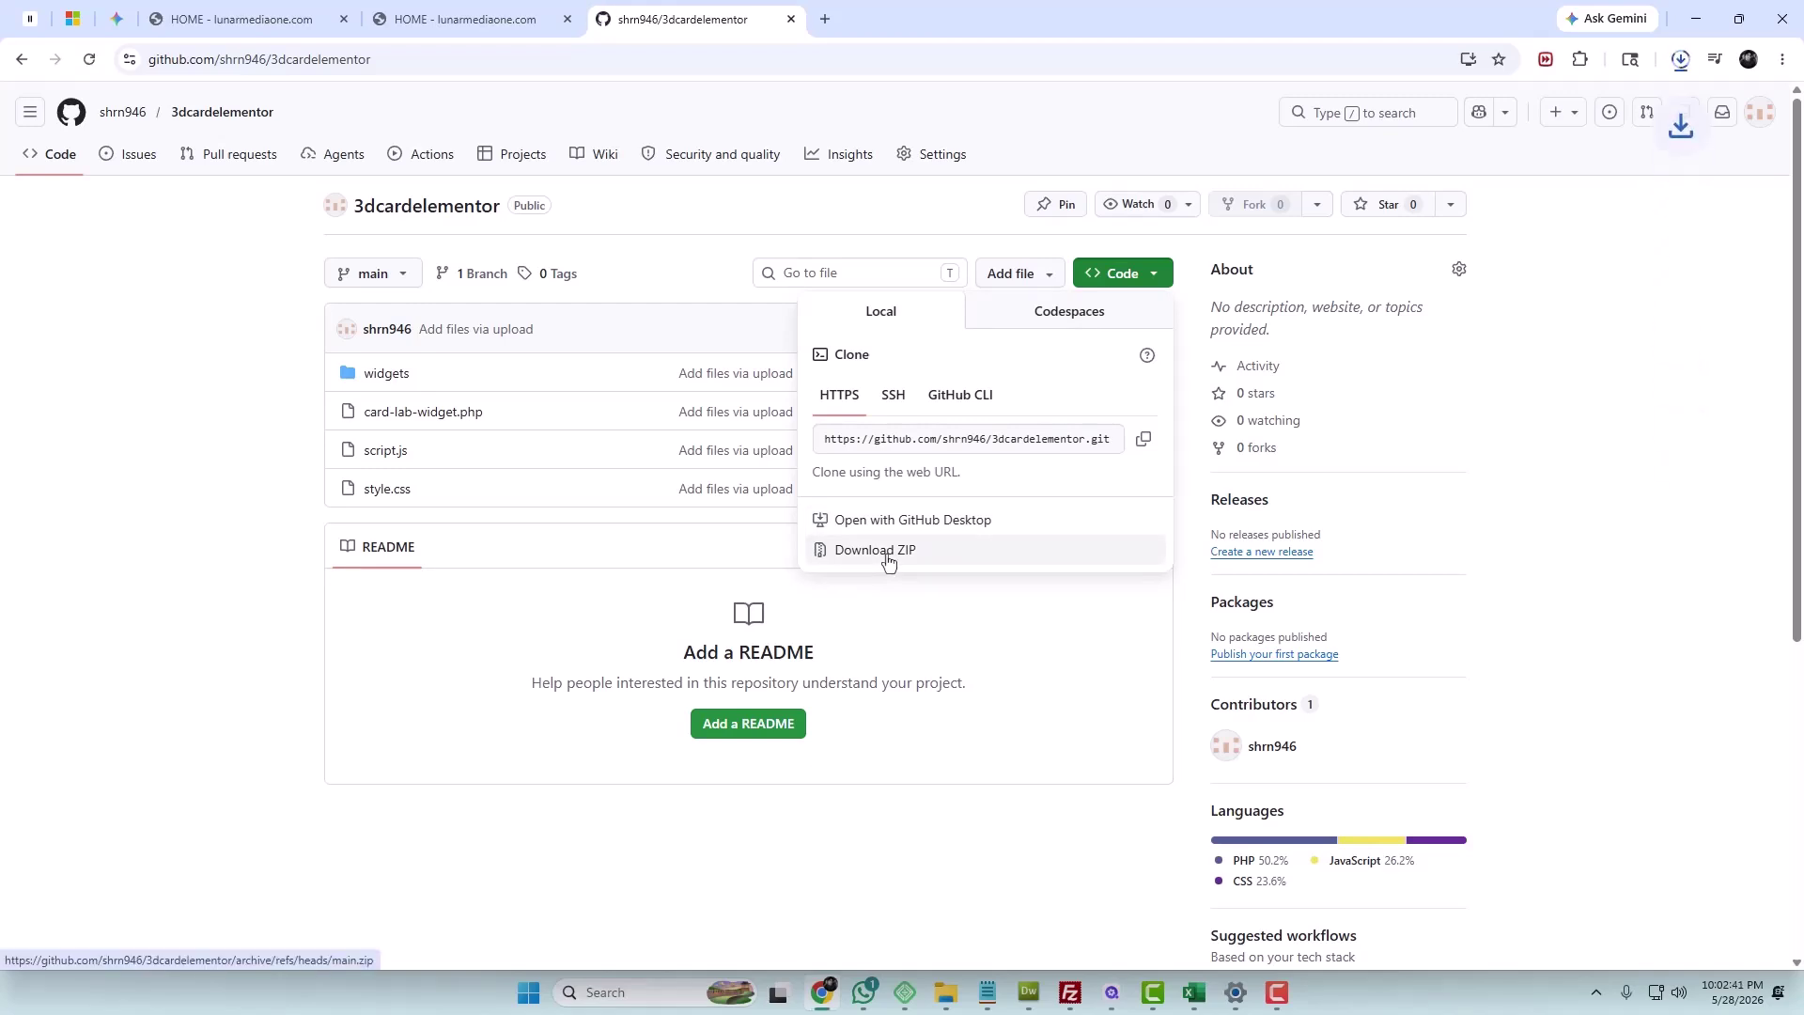
click(1682, 485)
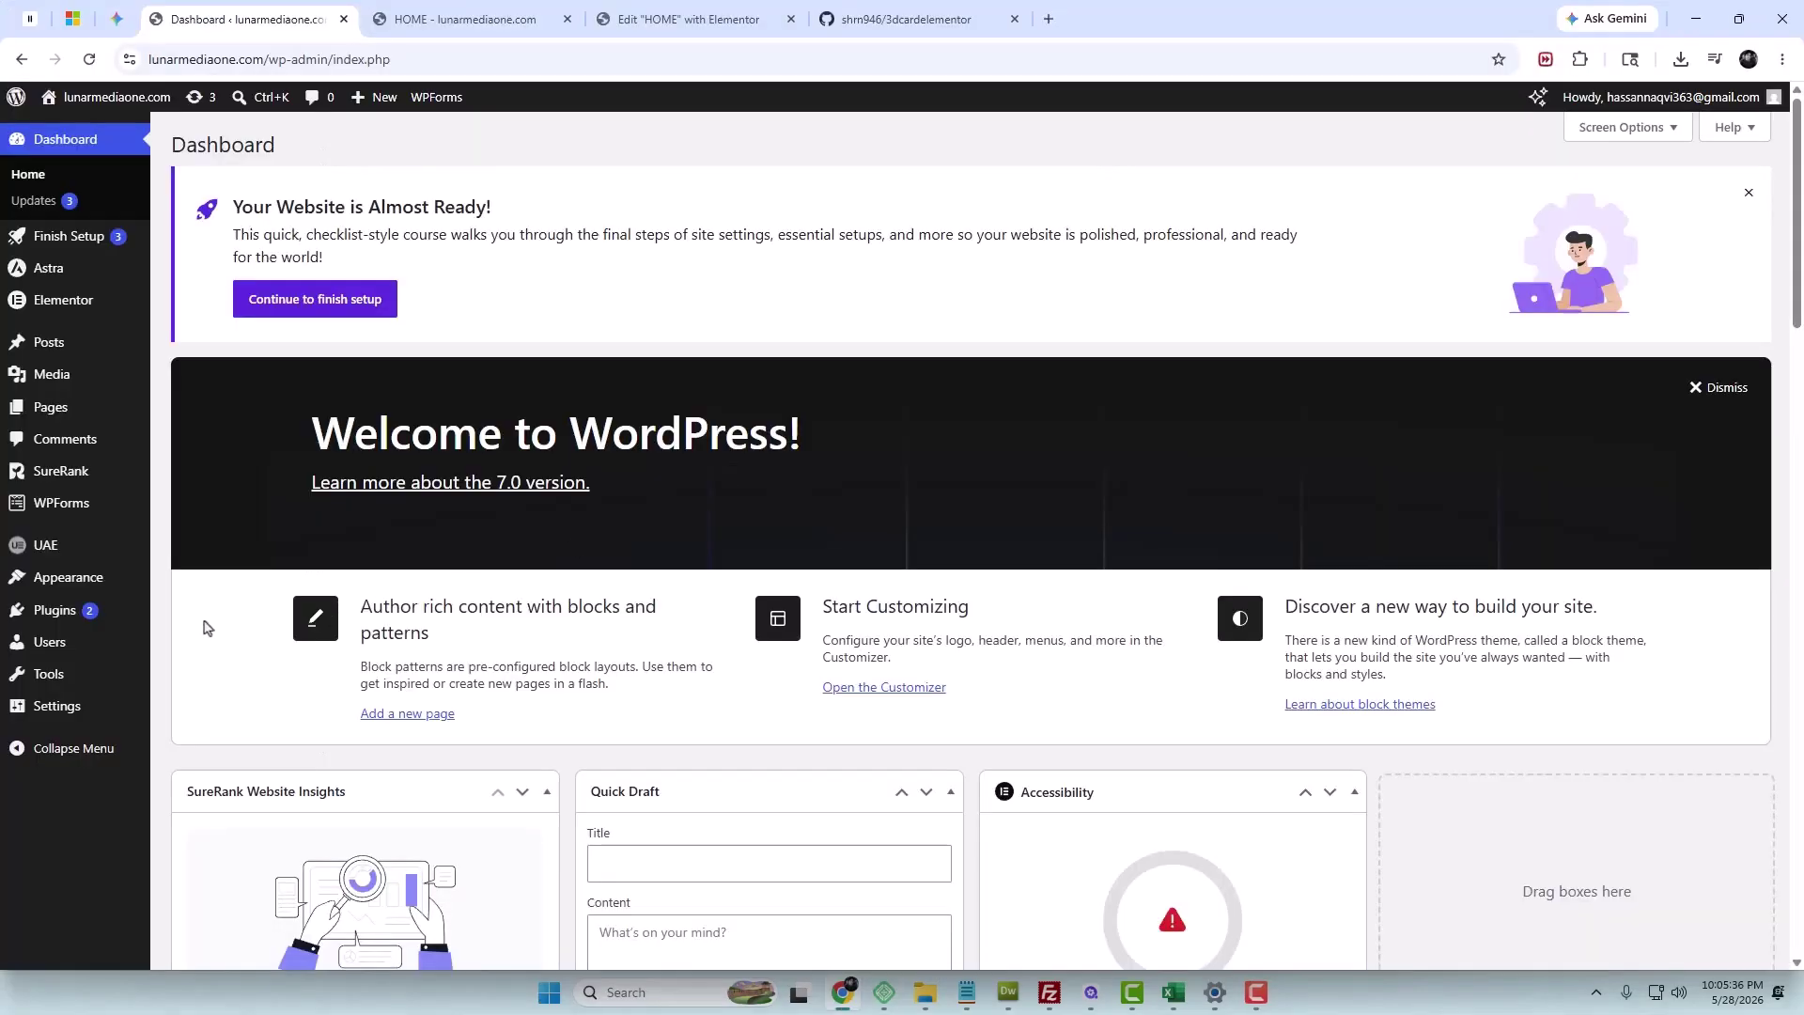
Install the WordPress plugin from the uploaded file 3dcardelementor-main.zip and activate it.
mouse_move(94, 609)
click(188, 608)
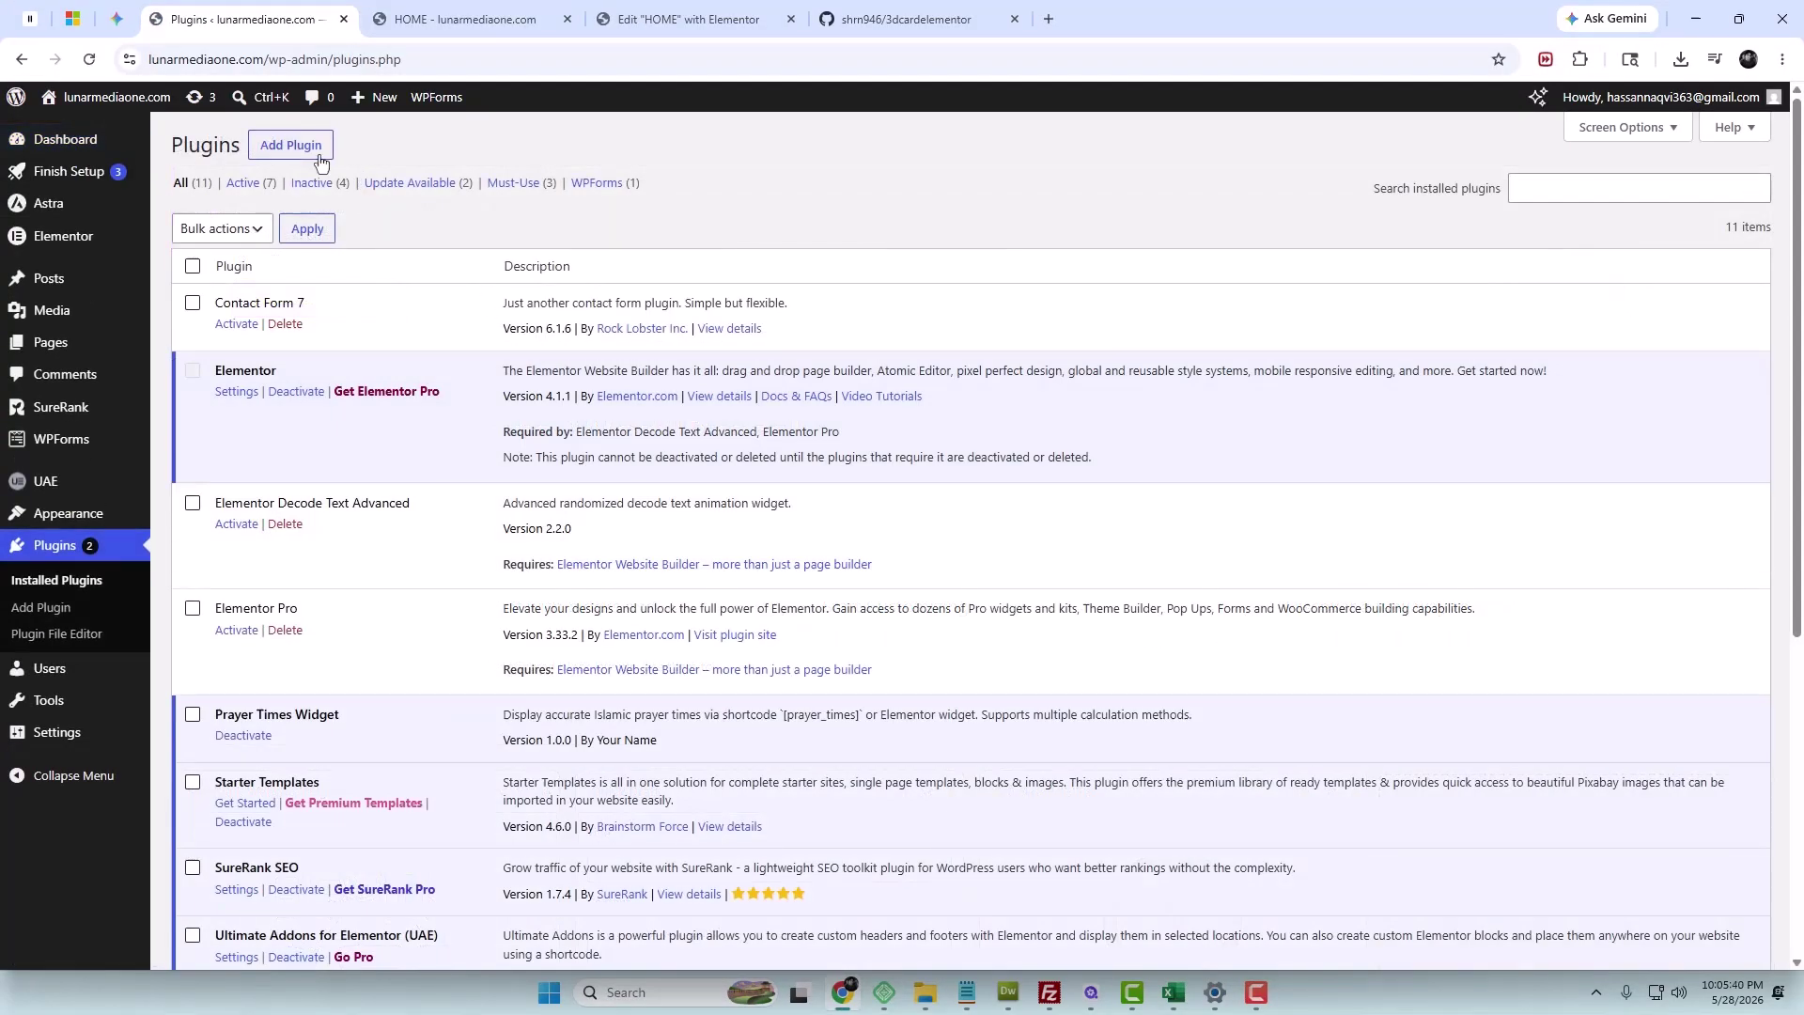
click(318, 158)
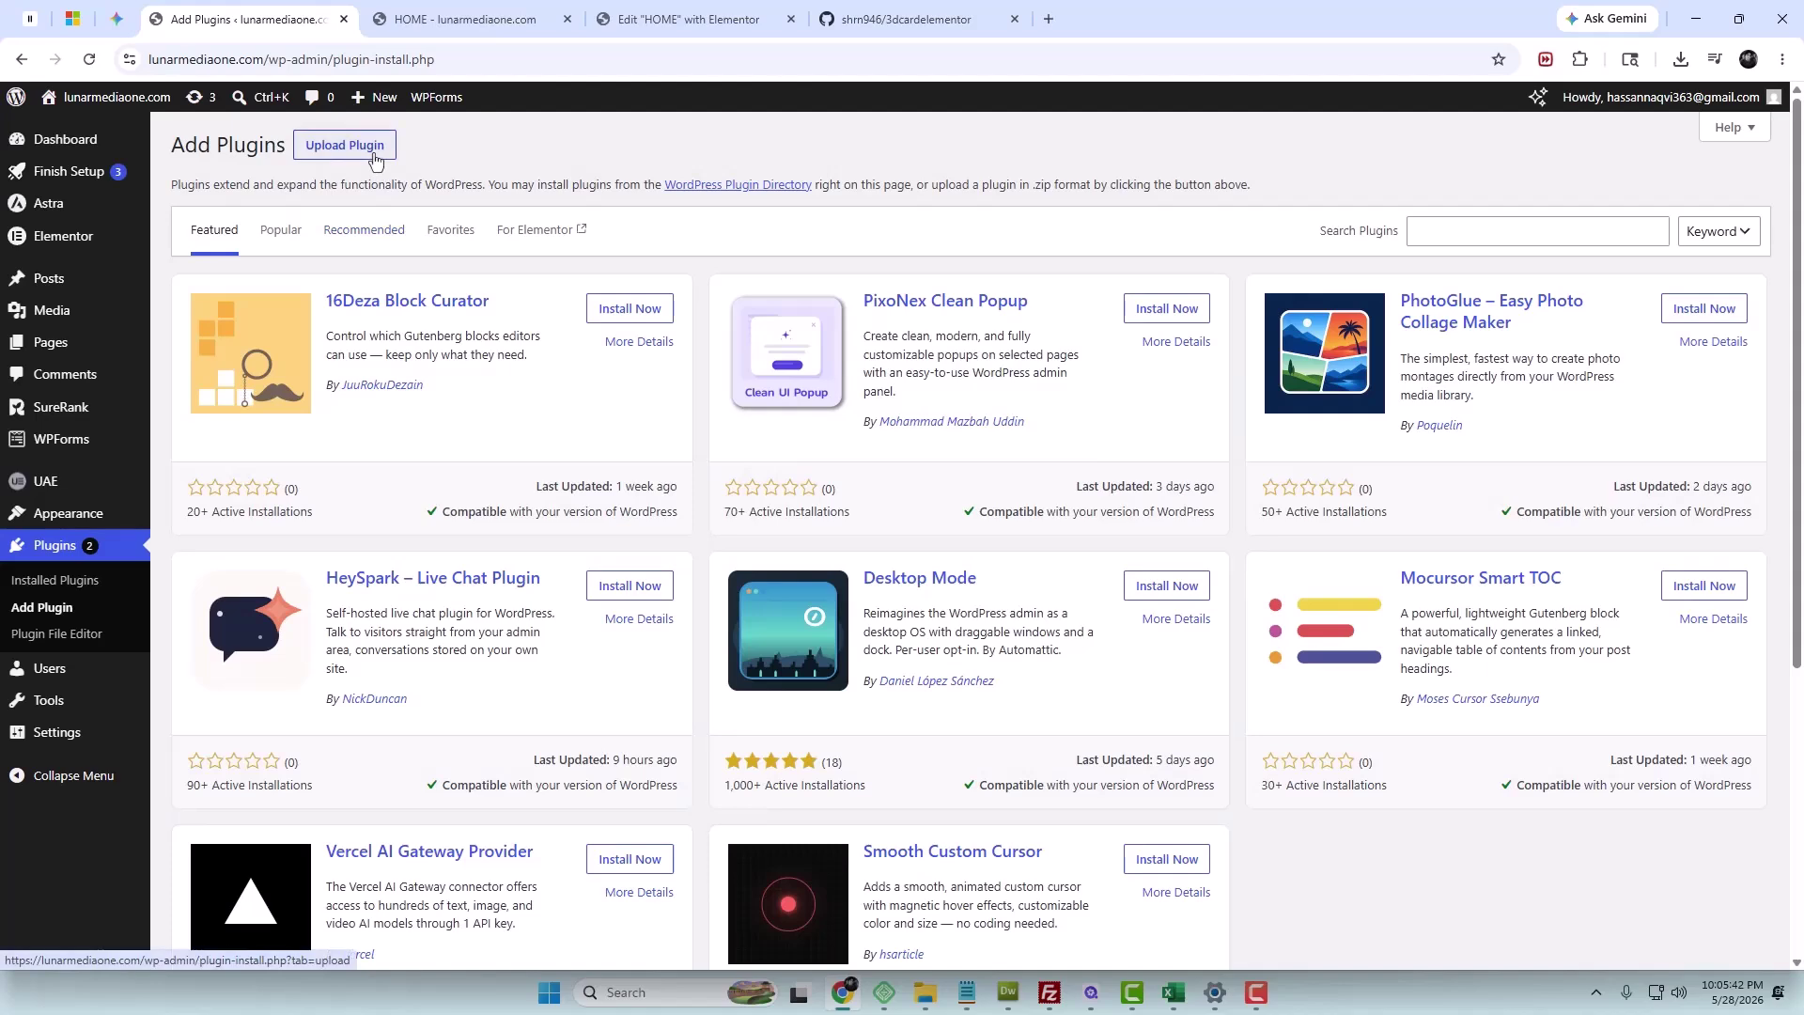
click(374, 150)
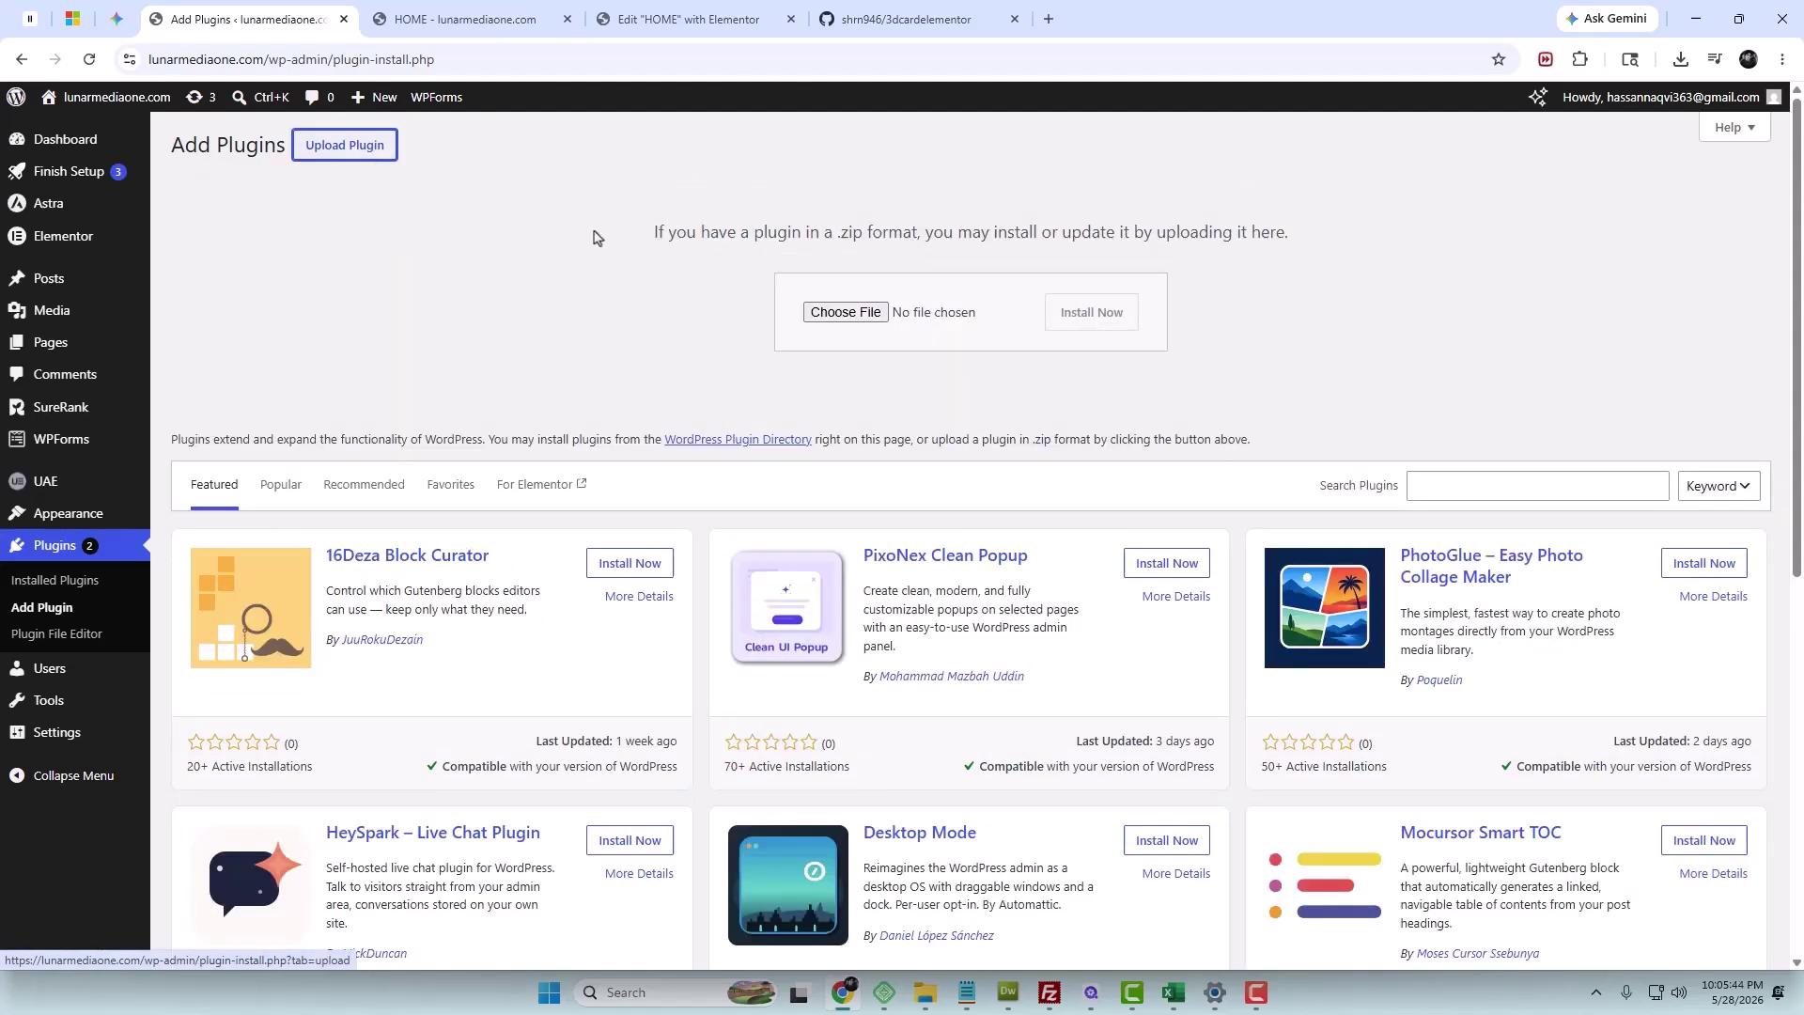
click(830, 313)
click(562, 294)
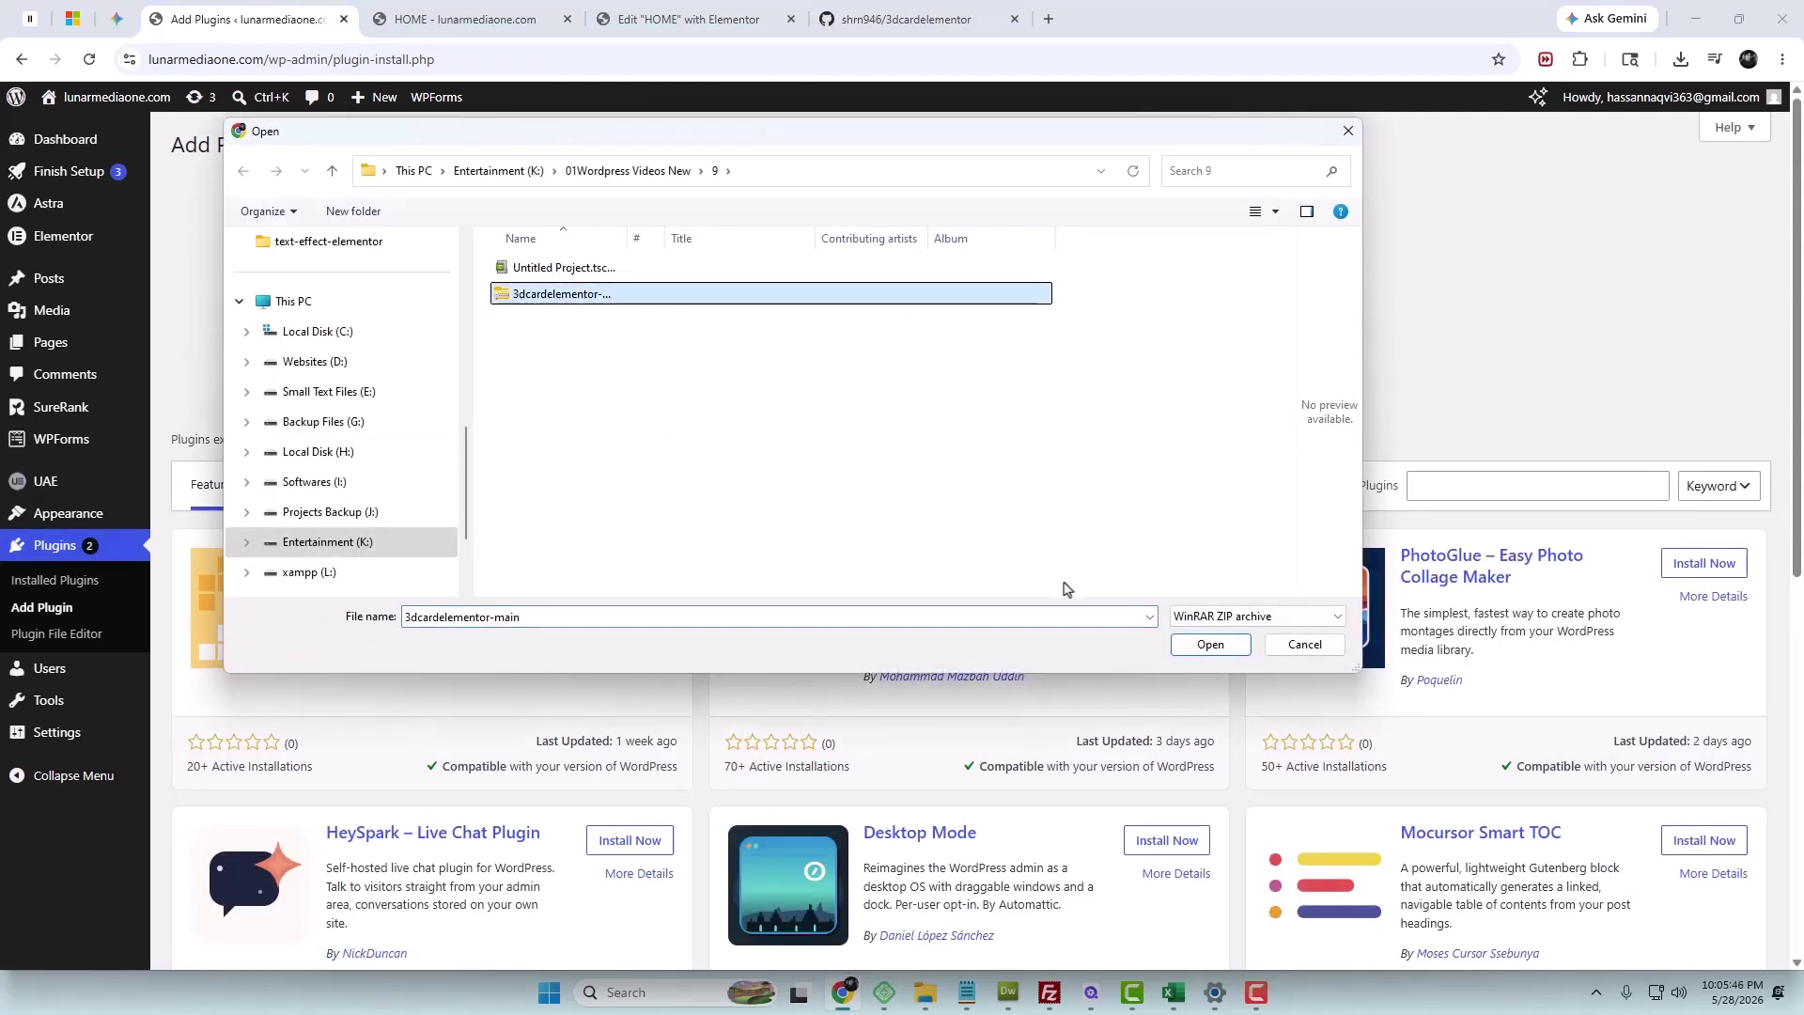
click(1191, 648)
click(1093, 316)
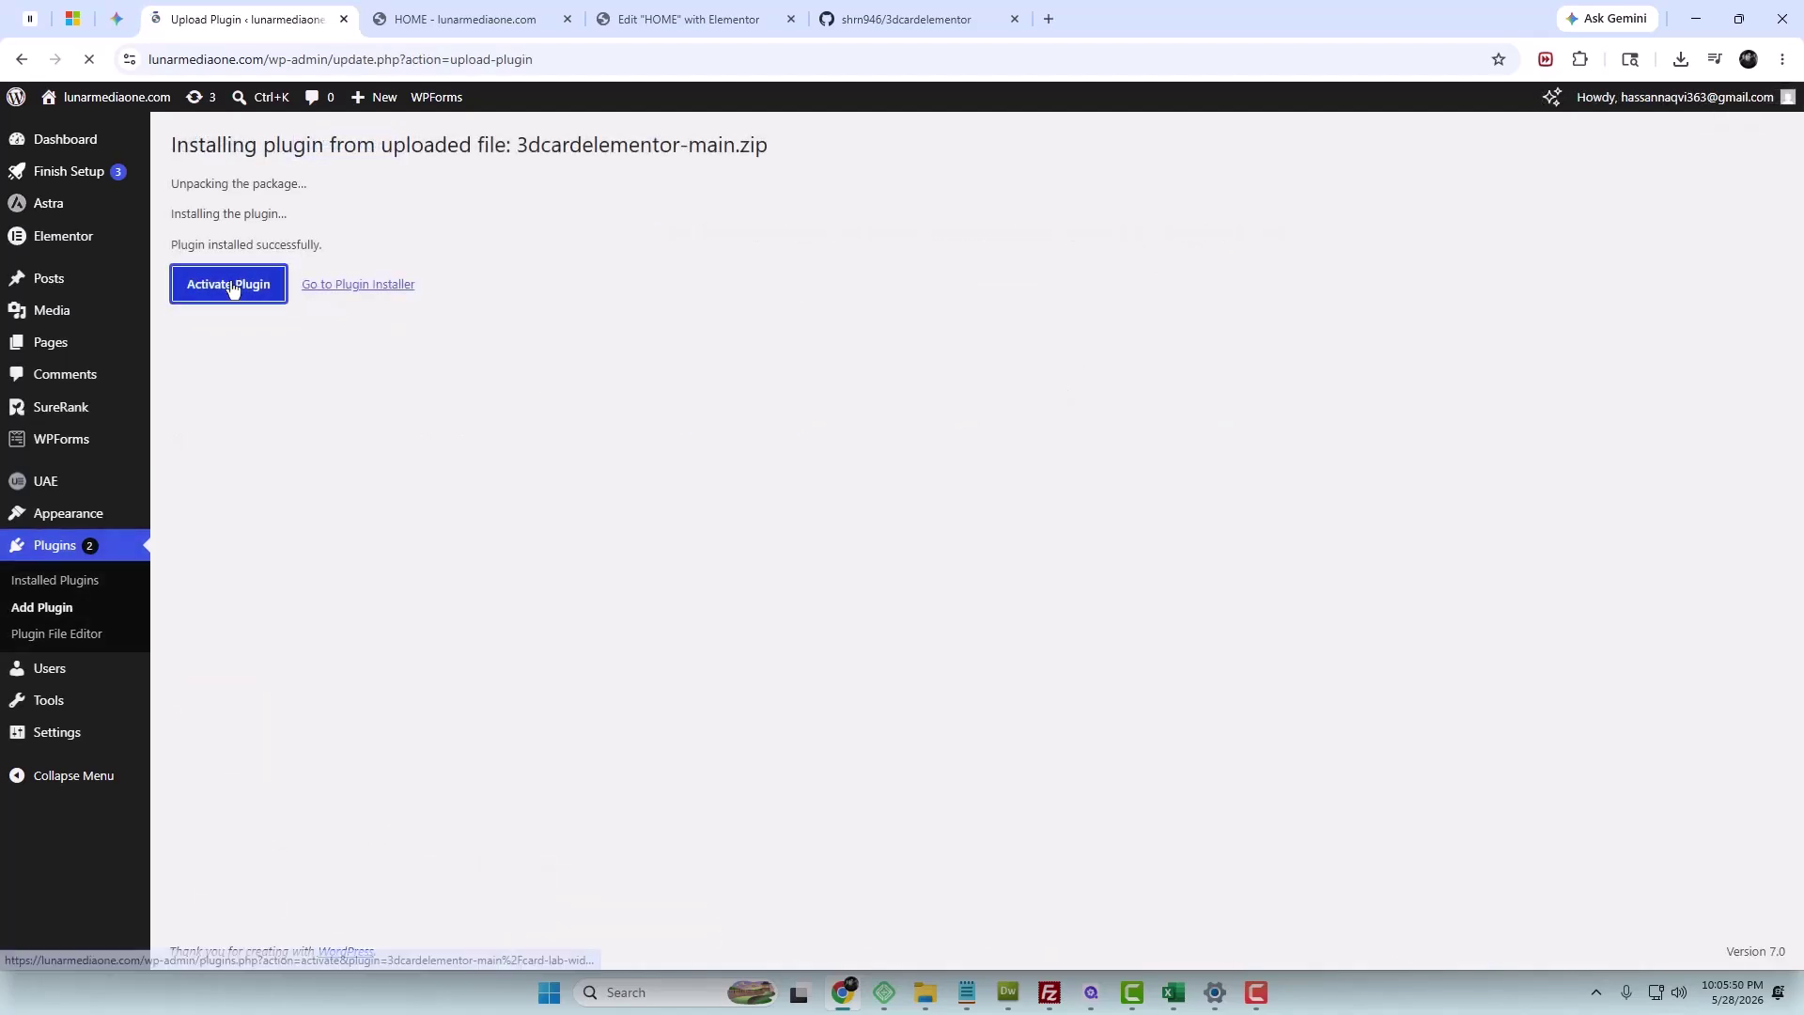
click(233, 288)
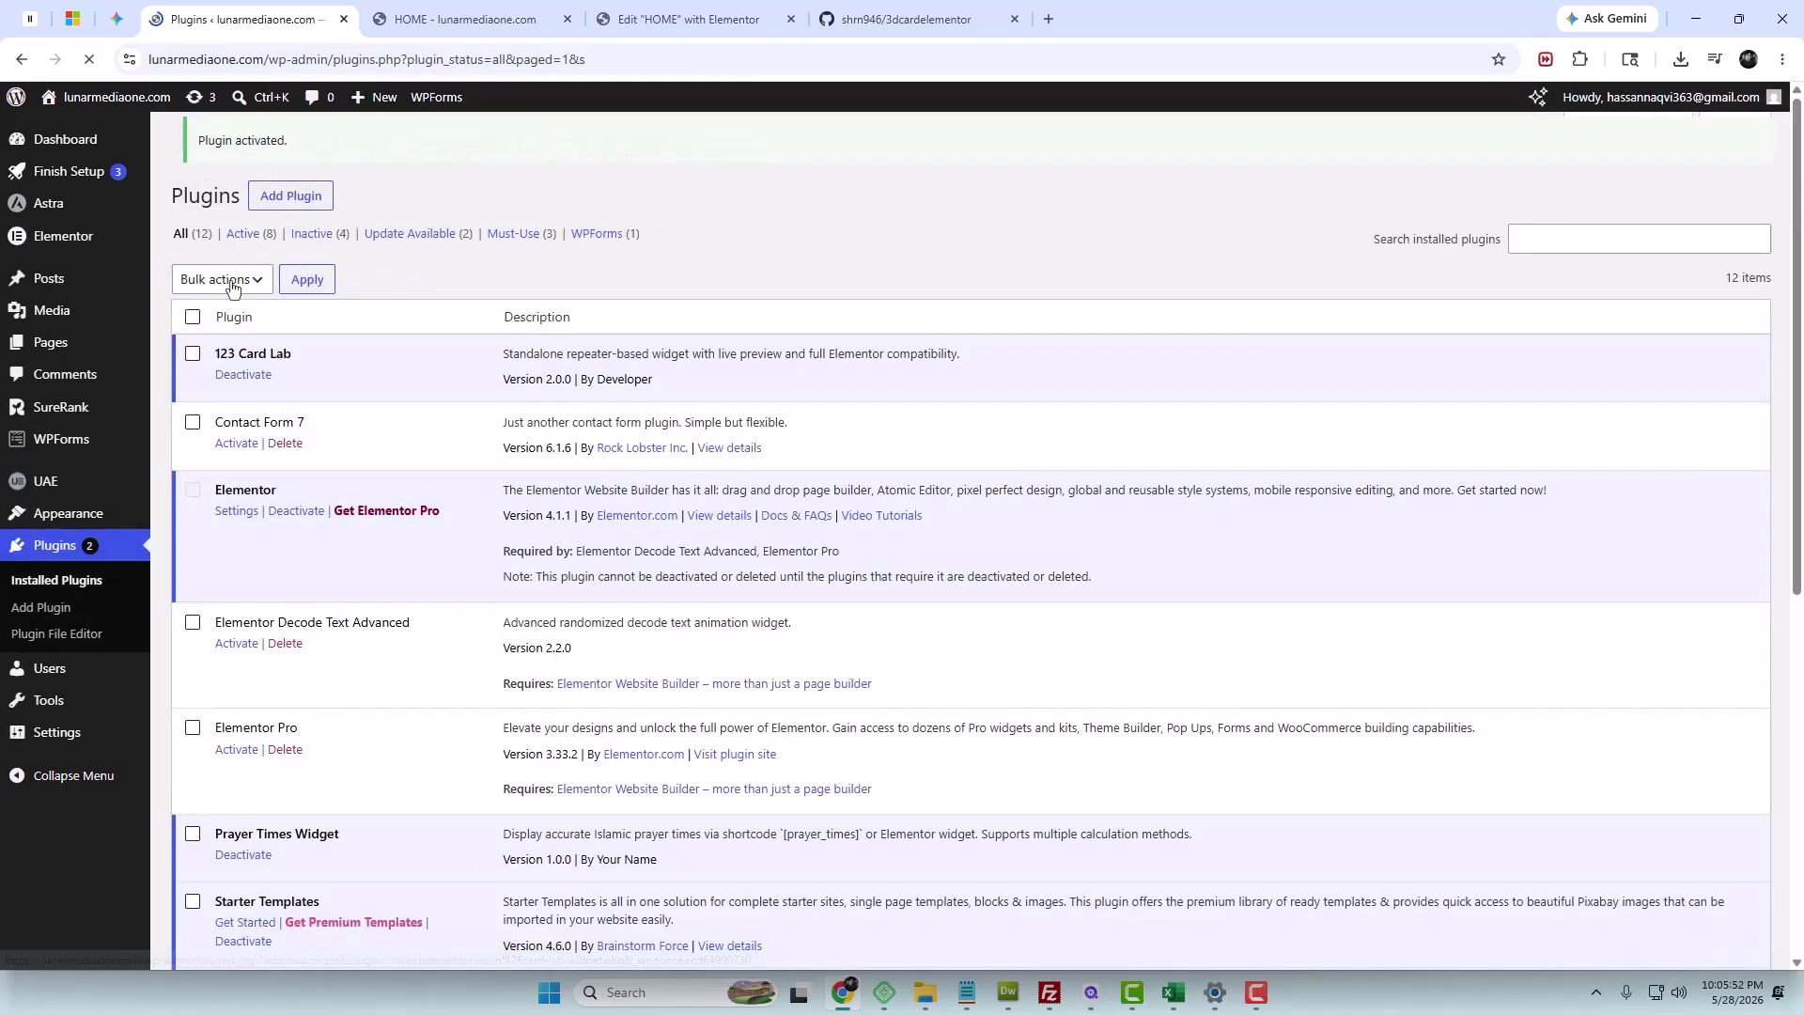
drag(270, 369, 214, 369)
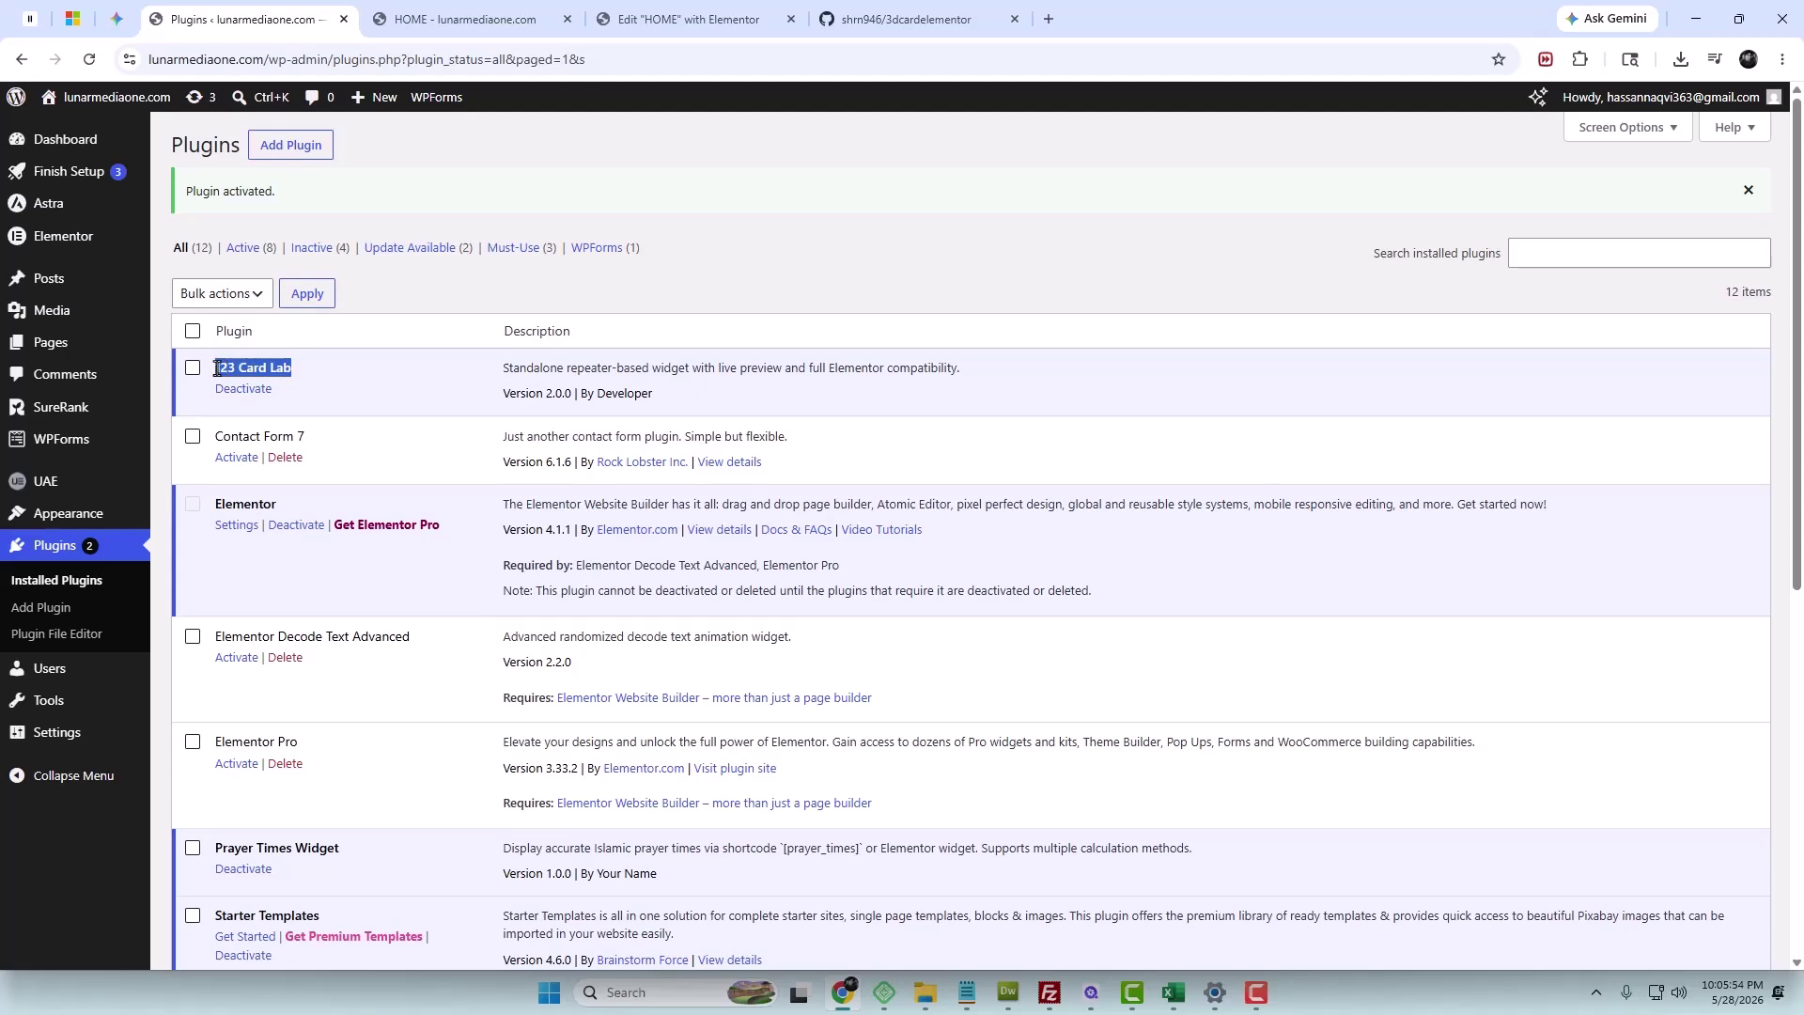
Look over the live home page, switch to the Elementor editor of the HOME page and reload it.
click(442, 19)
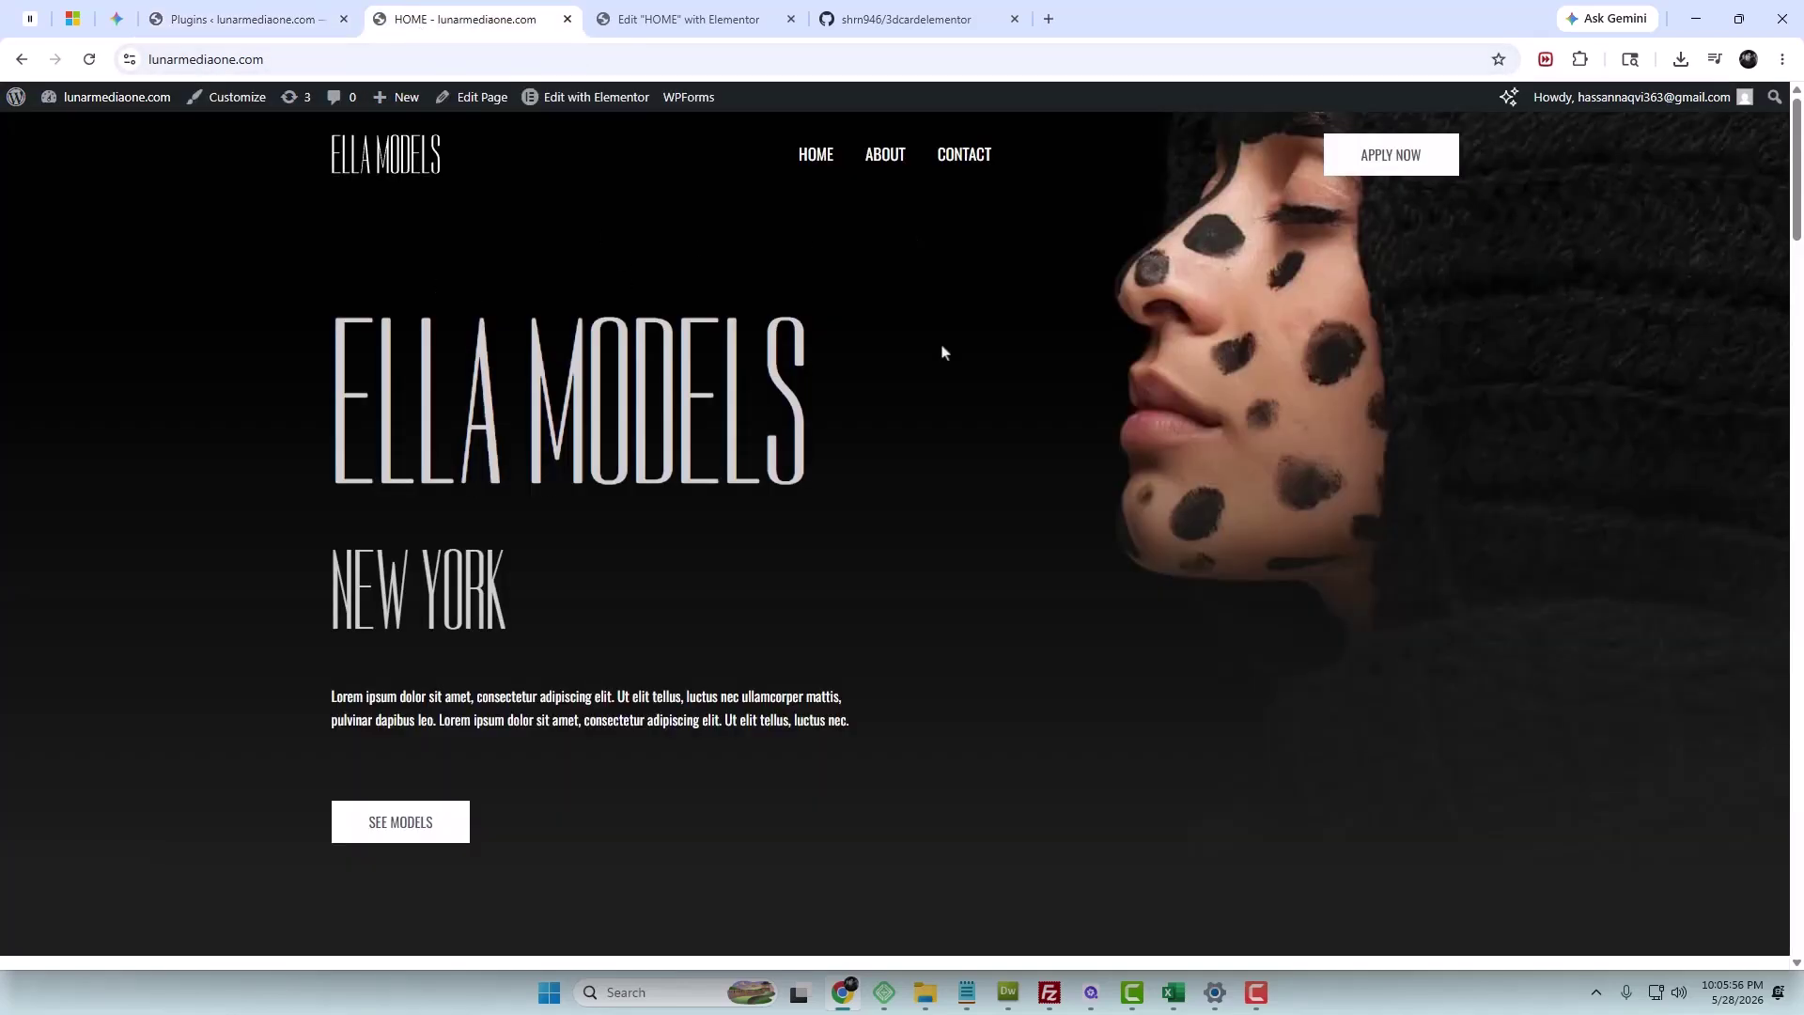
scroll(810, 576, down, 7)
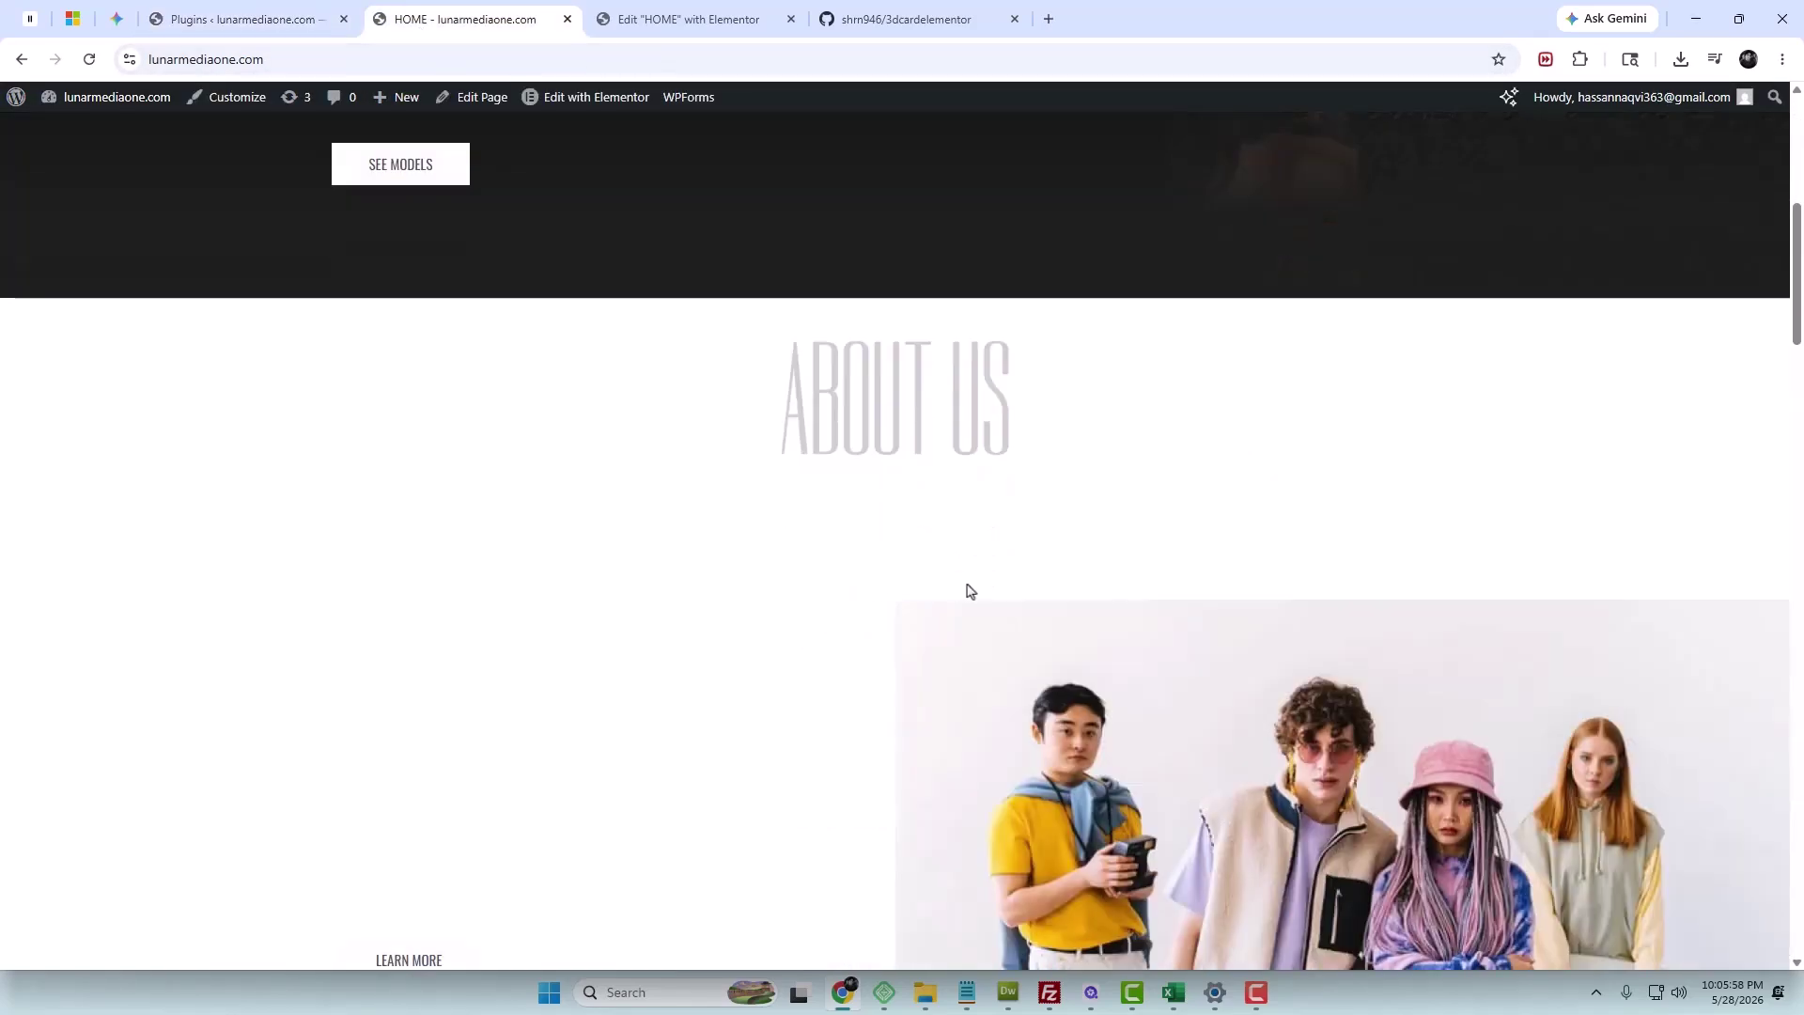
click(677, 20)
scroll(1240, 310, up, 5)
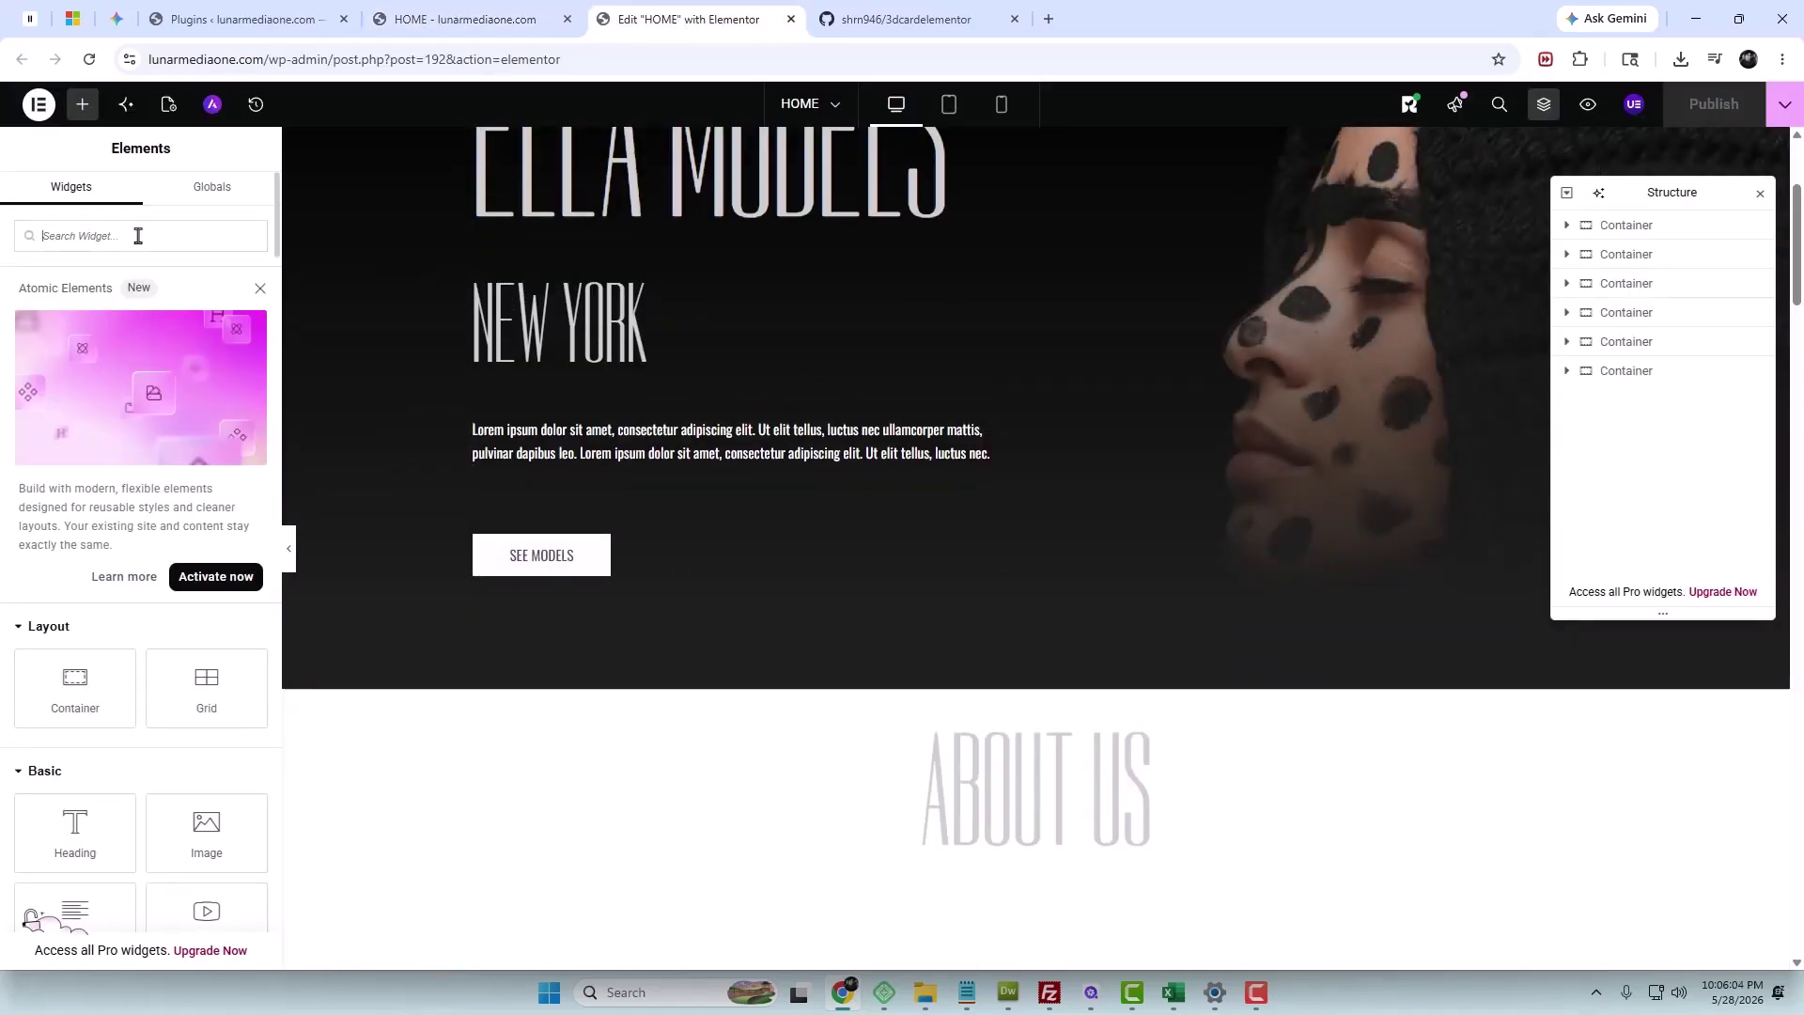
click(703, 61)
key(Return)
Search the widgets for "3d" and place the 123 Card Lab widget directly below the ABOUT US heading.
click(154, 235)
text(3d)
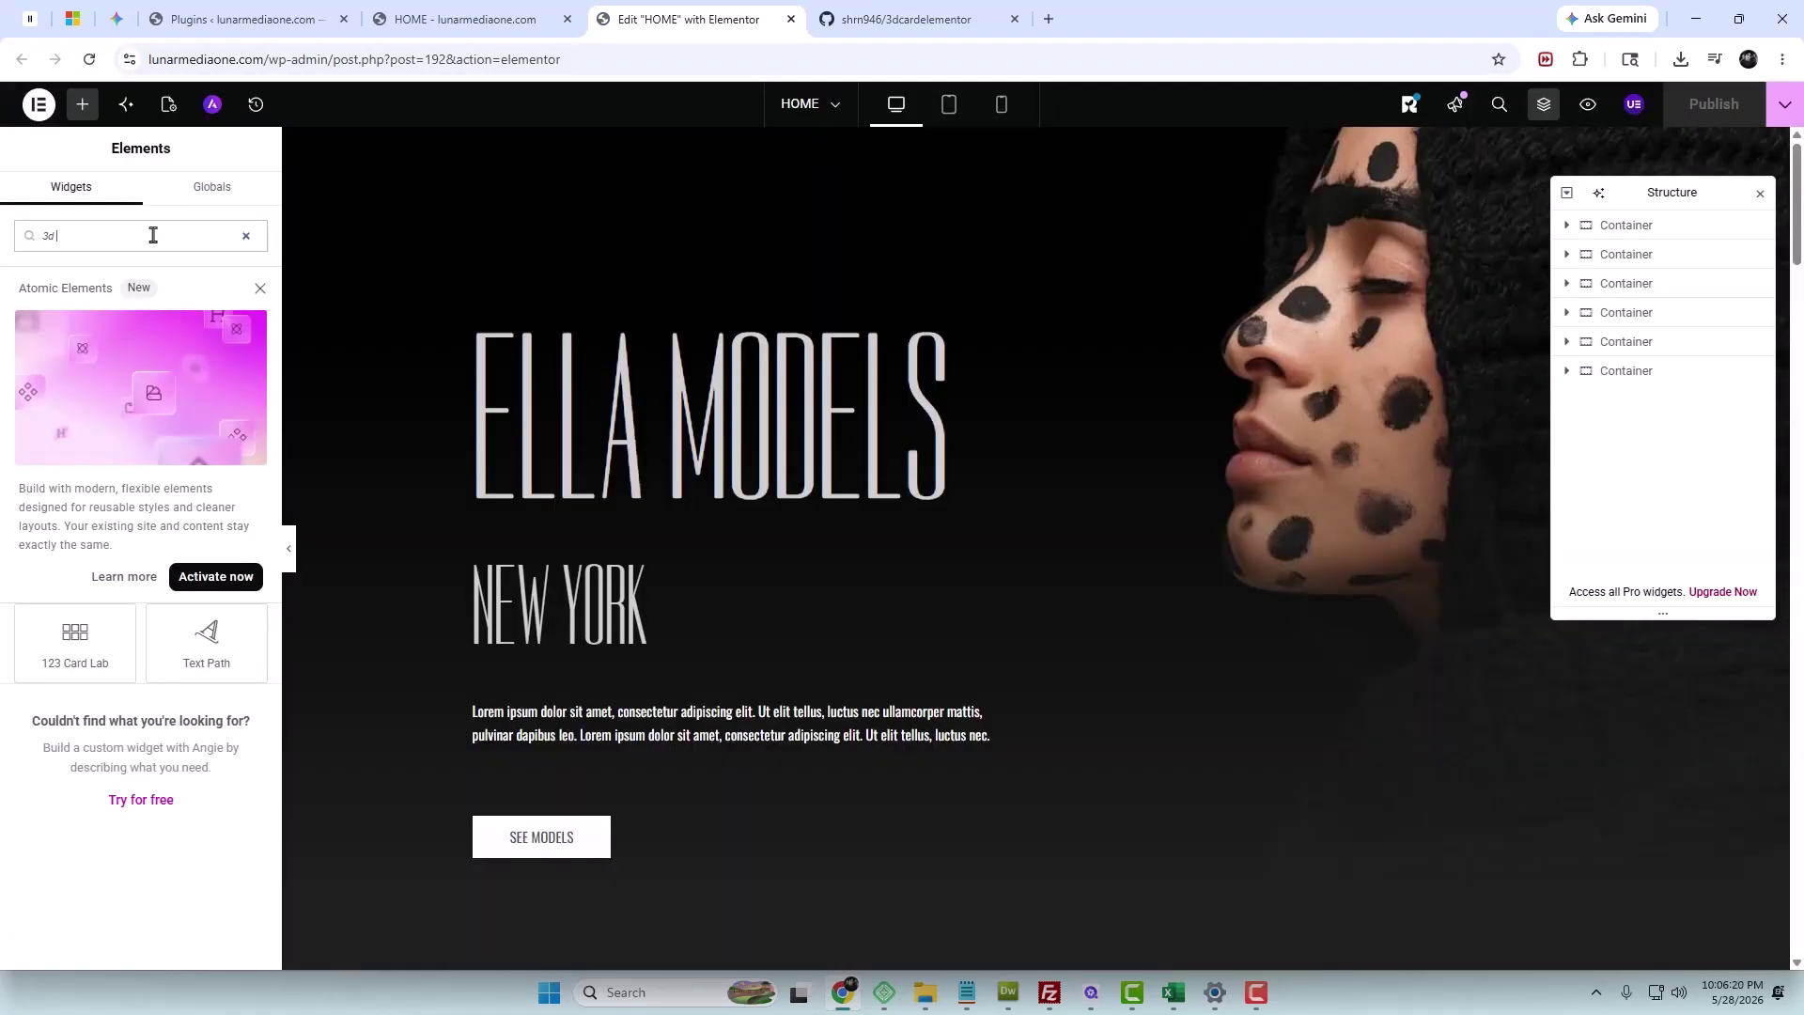
scroll(1200, 620, down, 5)
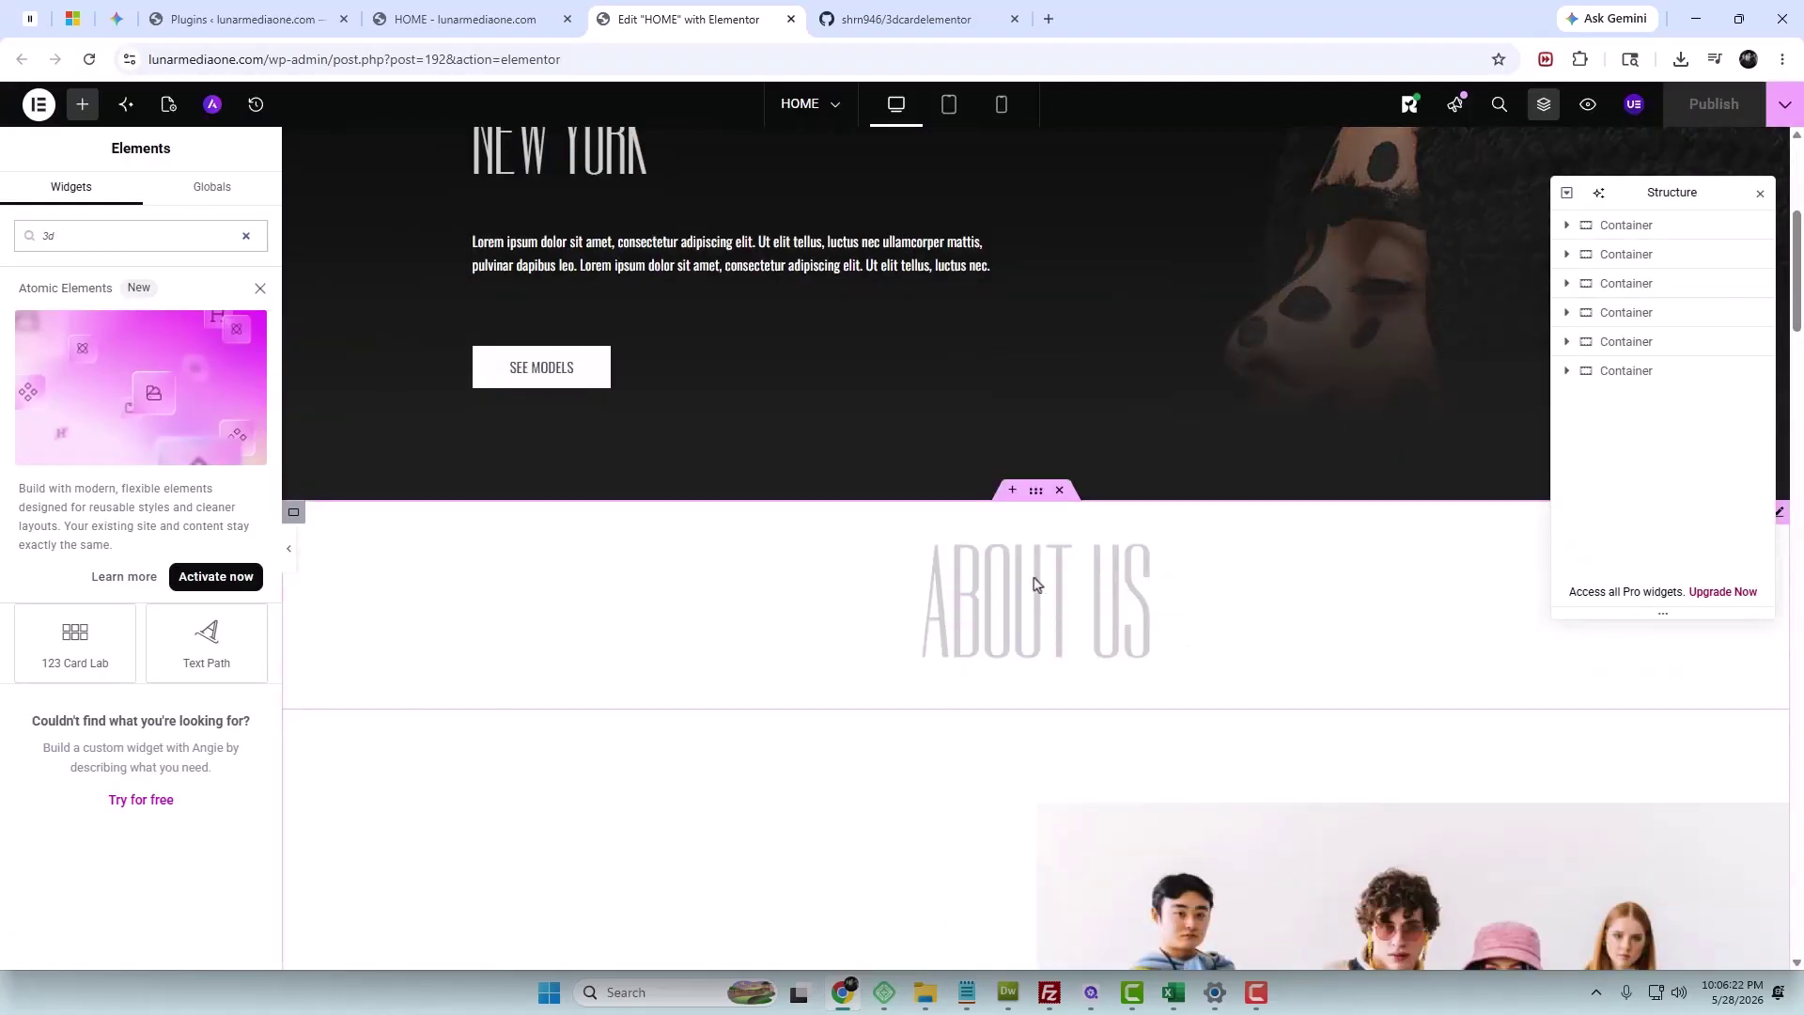
drag(85, 656, 969, 725)
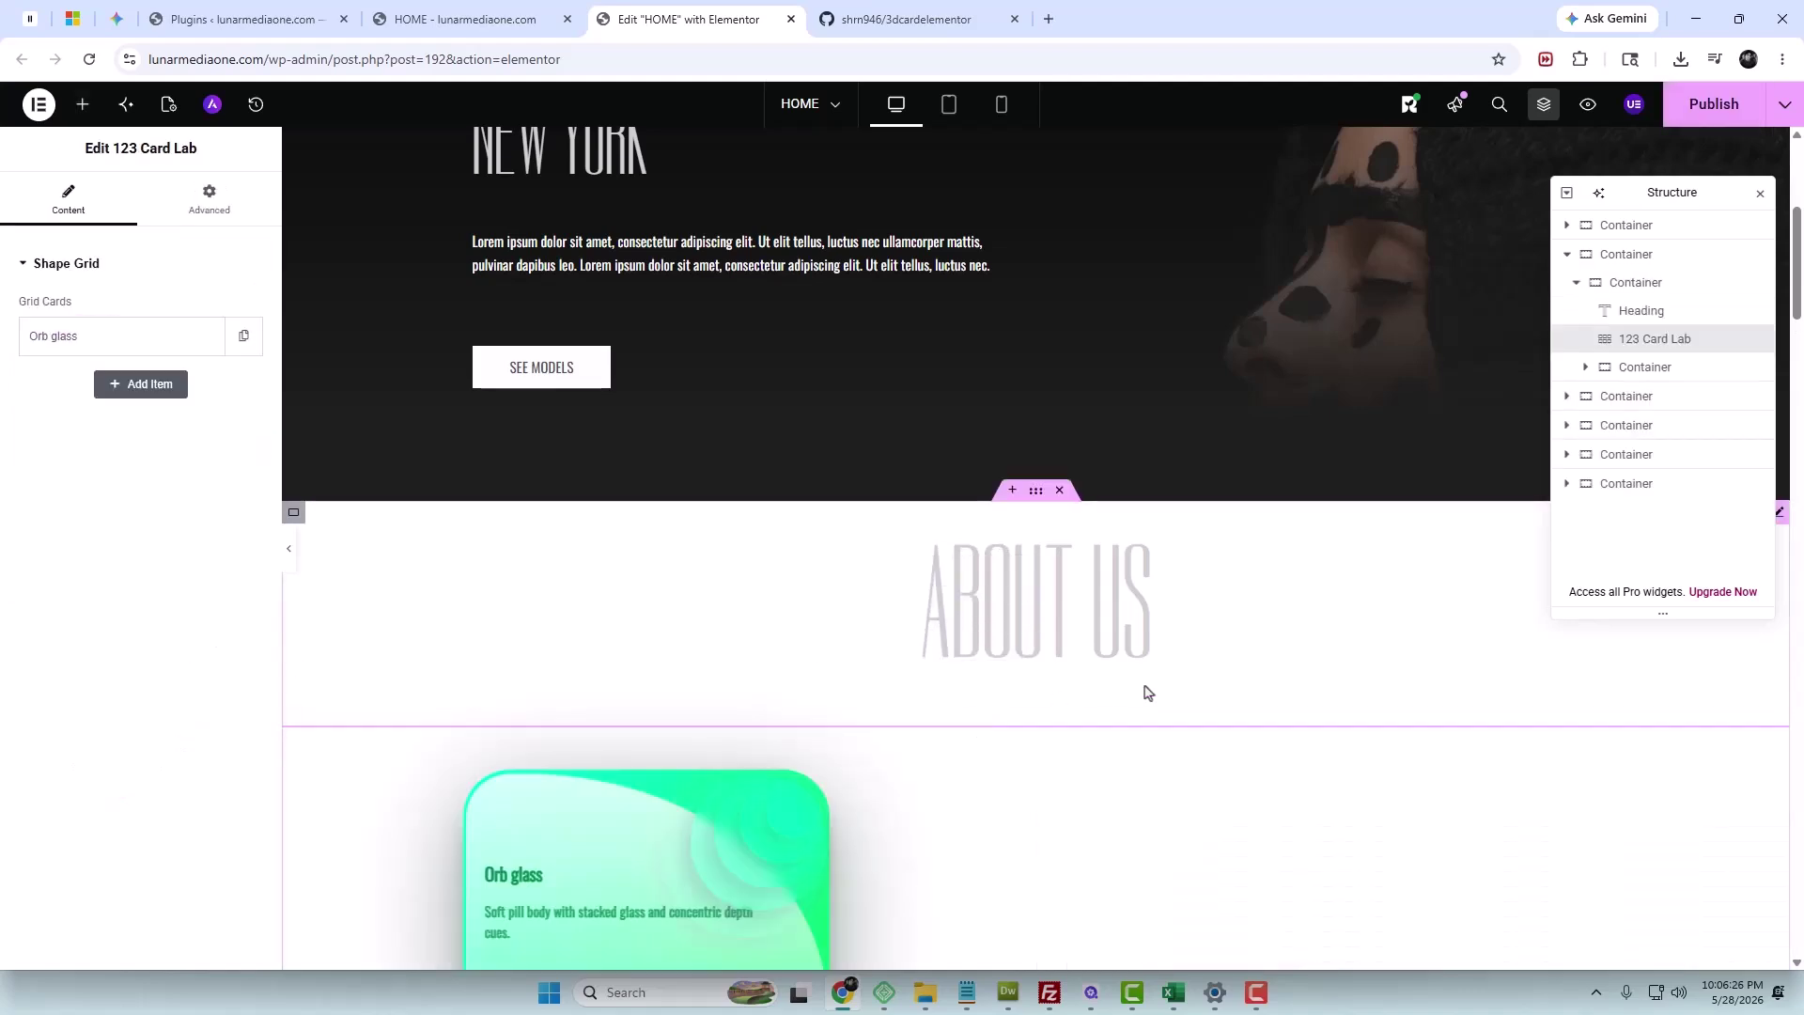
scroll(1160, 688, down, 2)
scroll(1172, 685, down, 2)
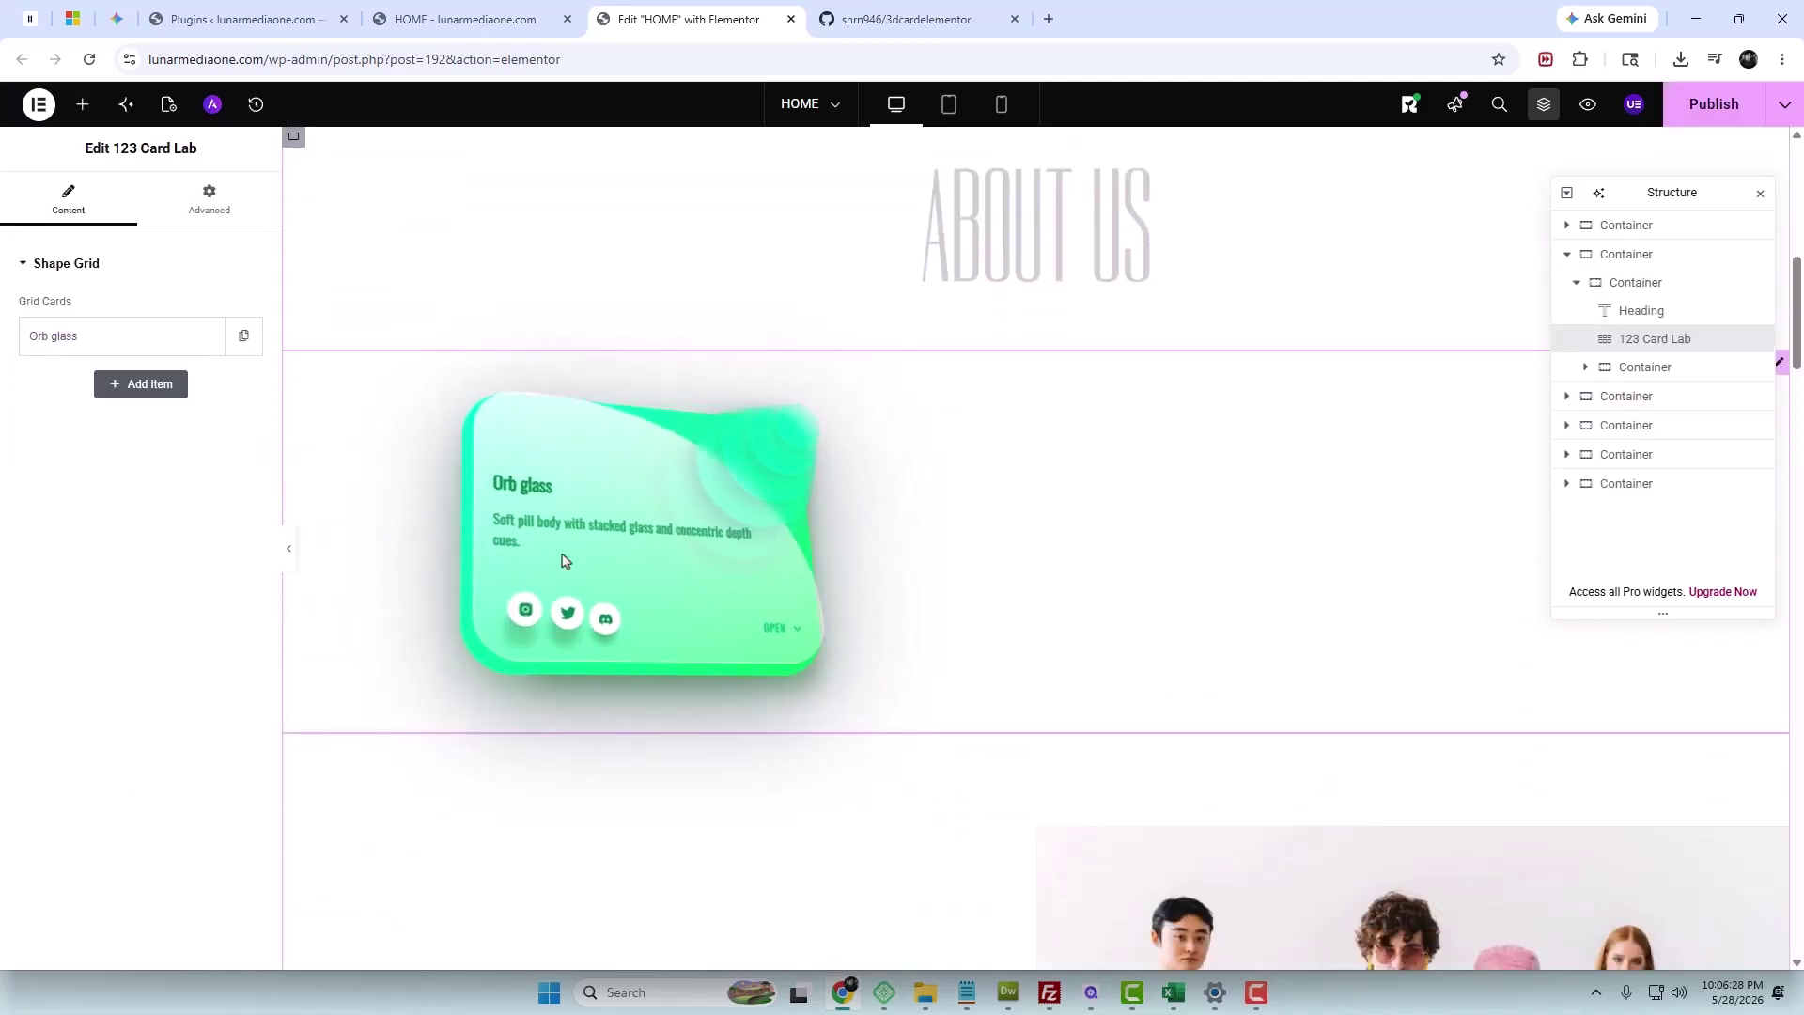
Set the card's title to "Card Title", append "Add sub Description" to its description and set the button text to "read".
click(135, 338)
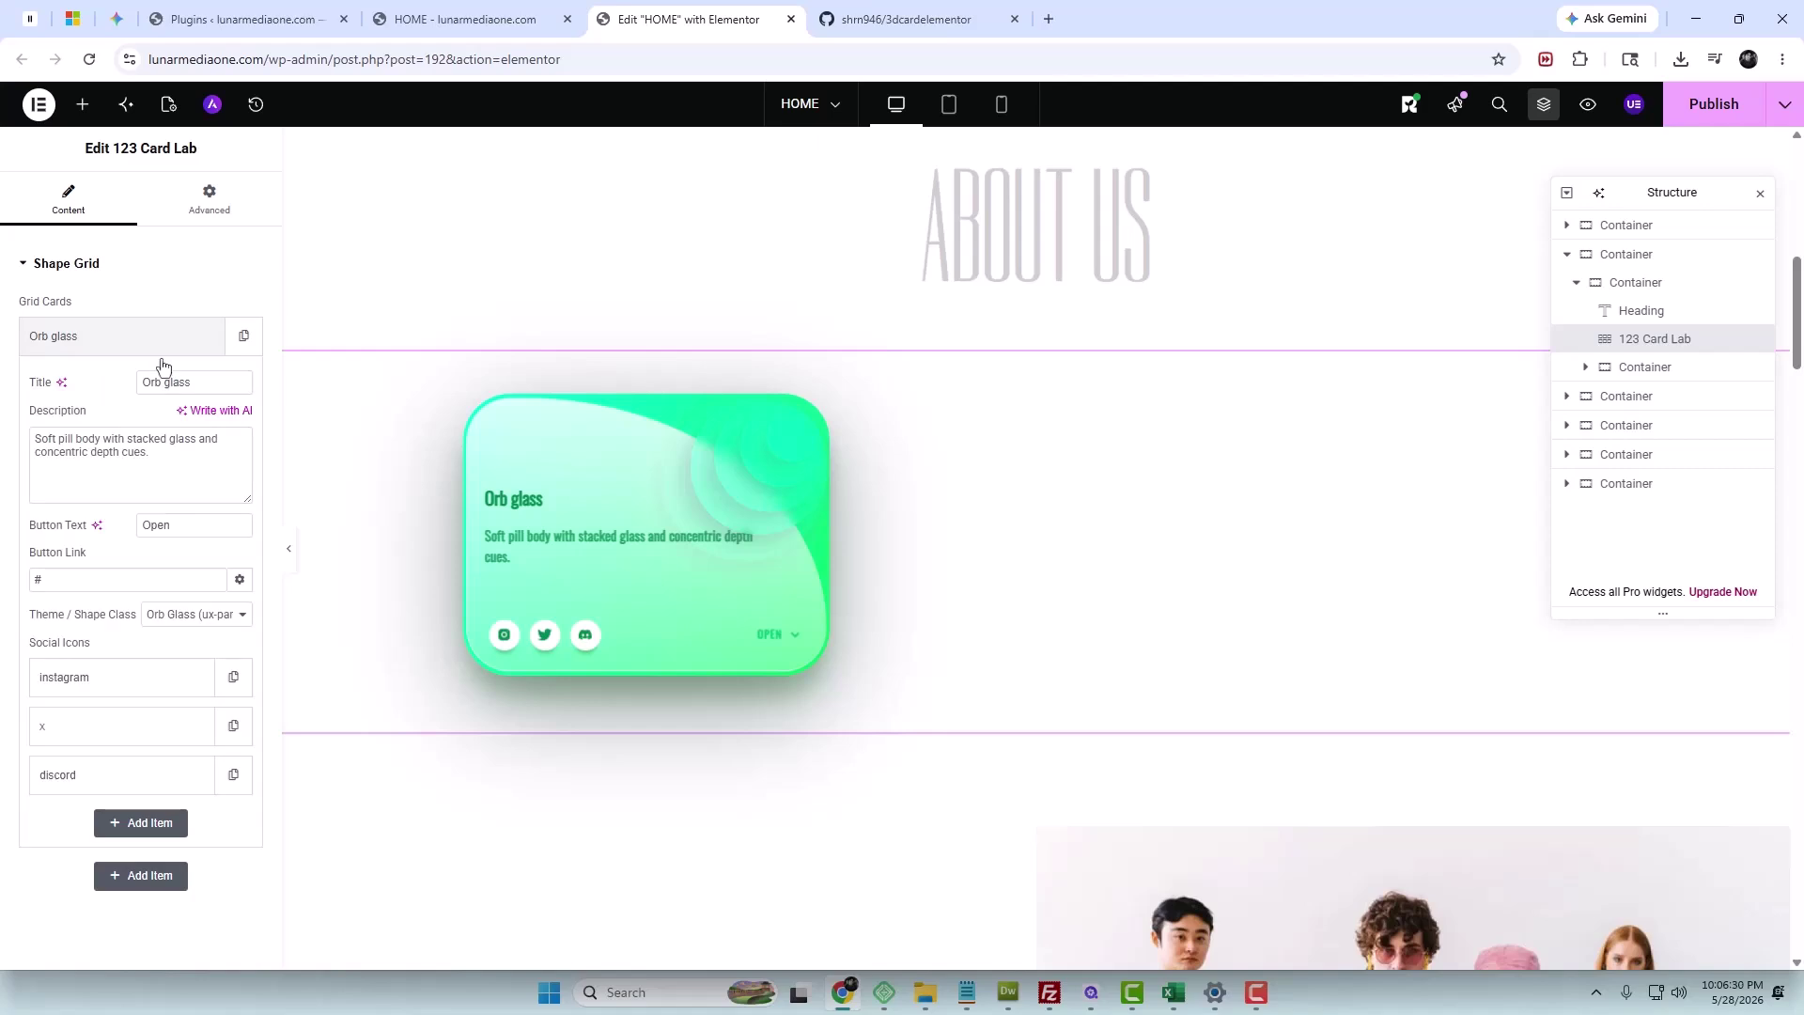
drag(195, 383, 106, 382)
text(Card Title)
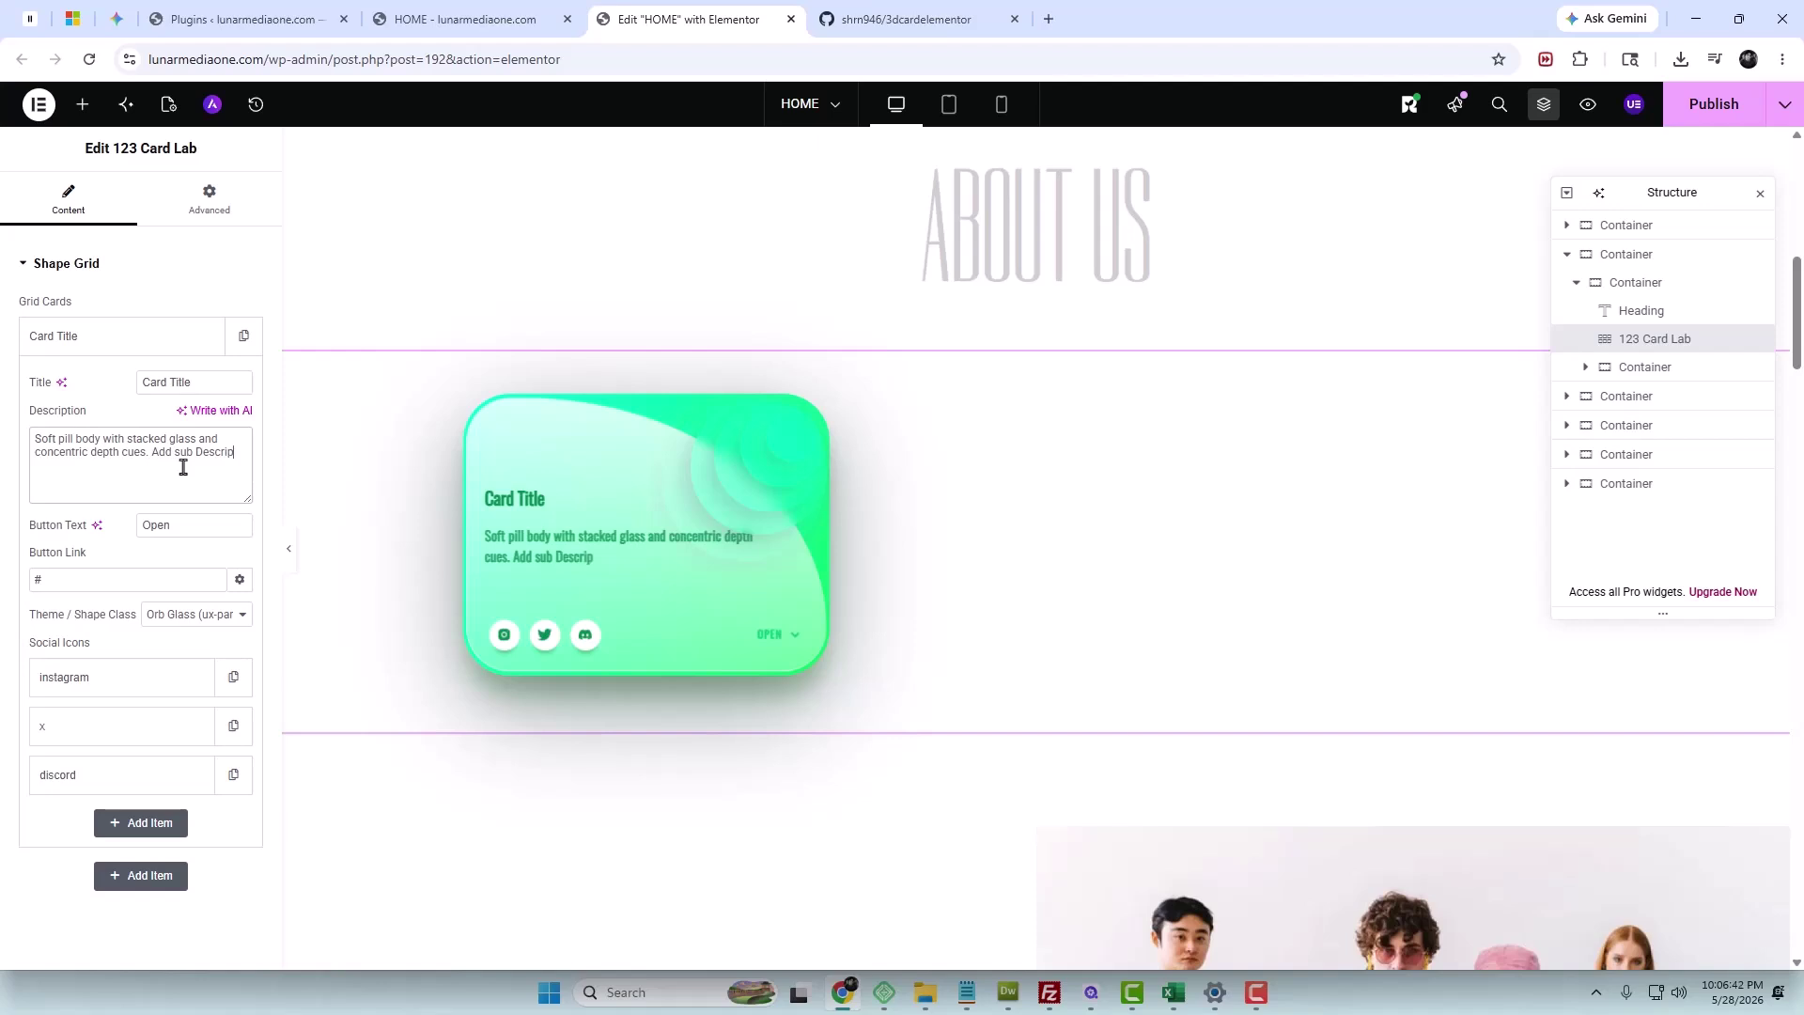
text(n)
double_click(194, 532)
drag(114, 580, 11, 587)
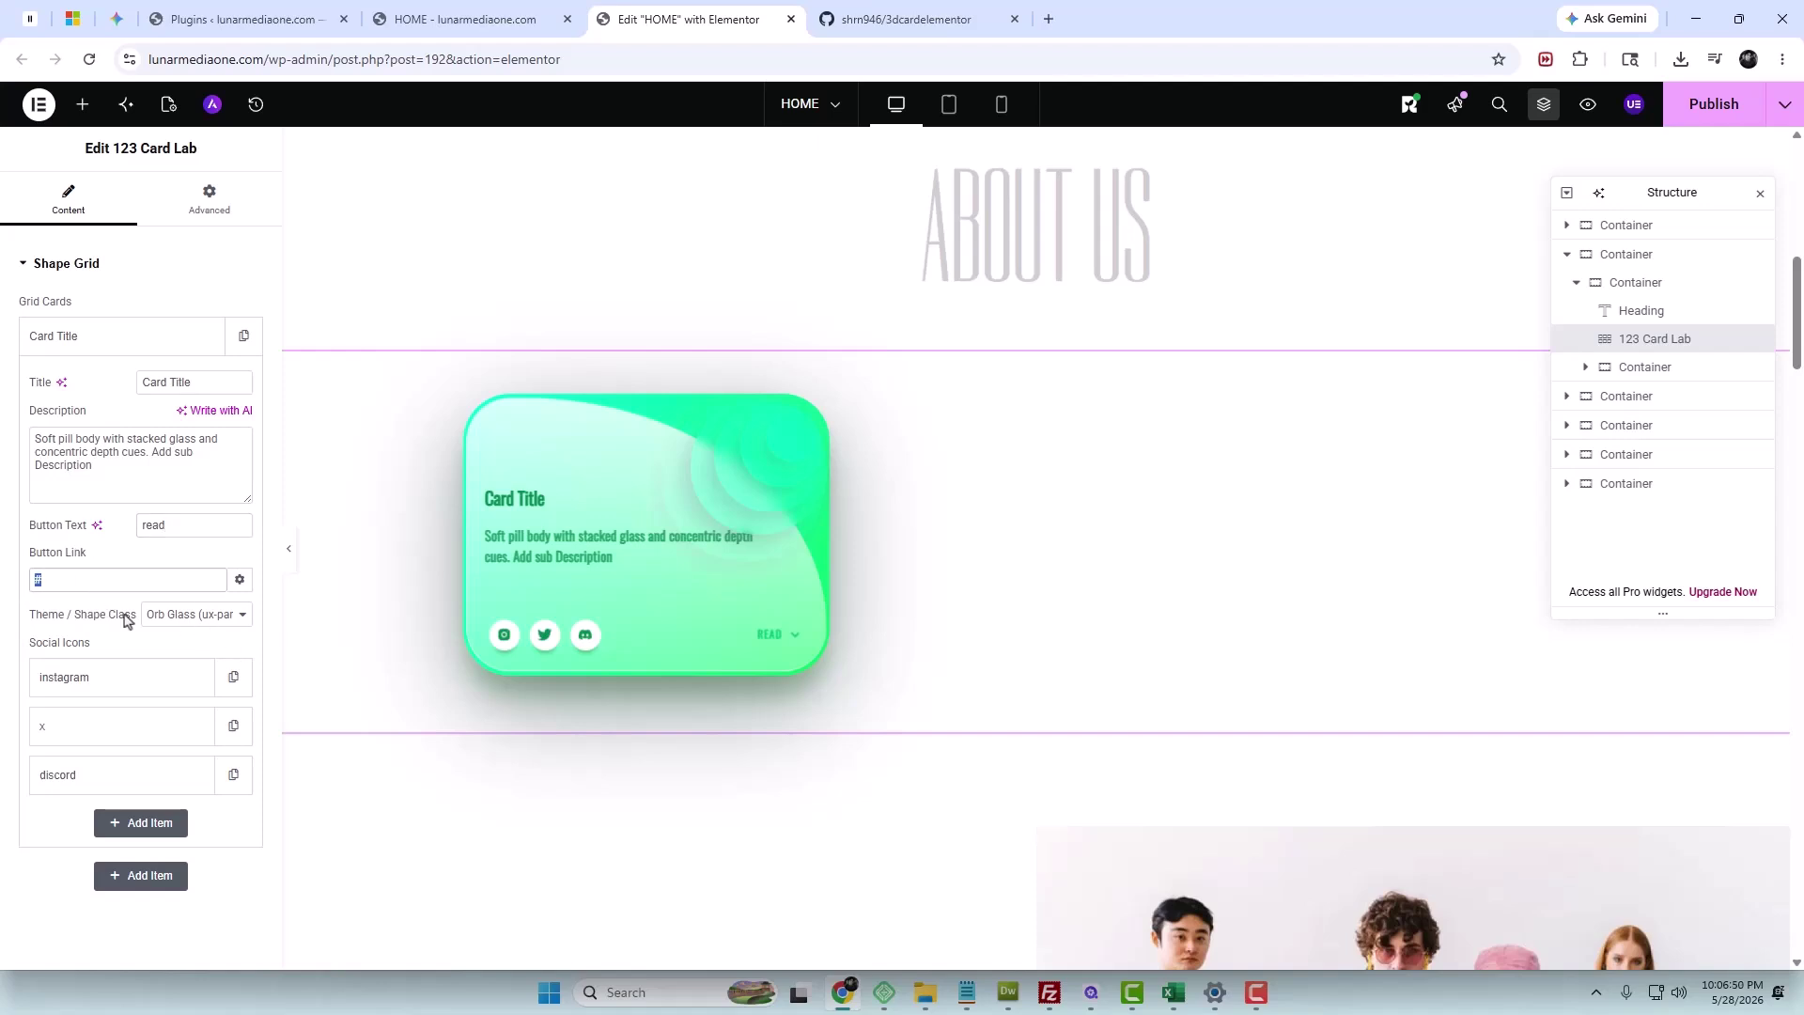
Reorder the card's social icons to X, Discord, Instagram and change the Discord icon's platform to X (Twitter).
drag(135, 734, 133, 675)
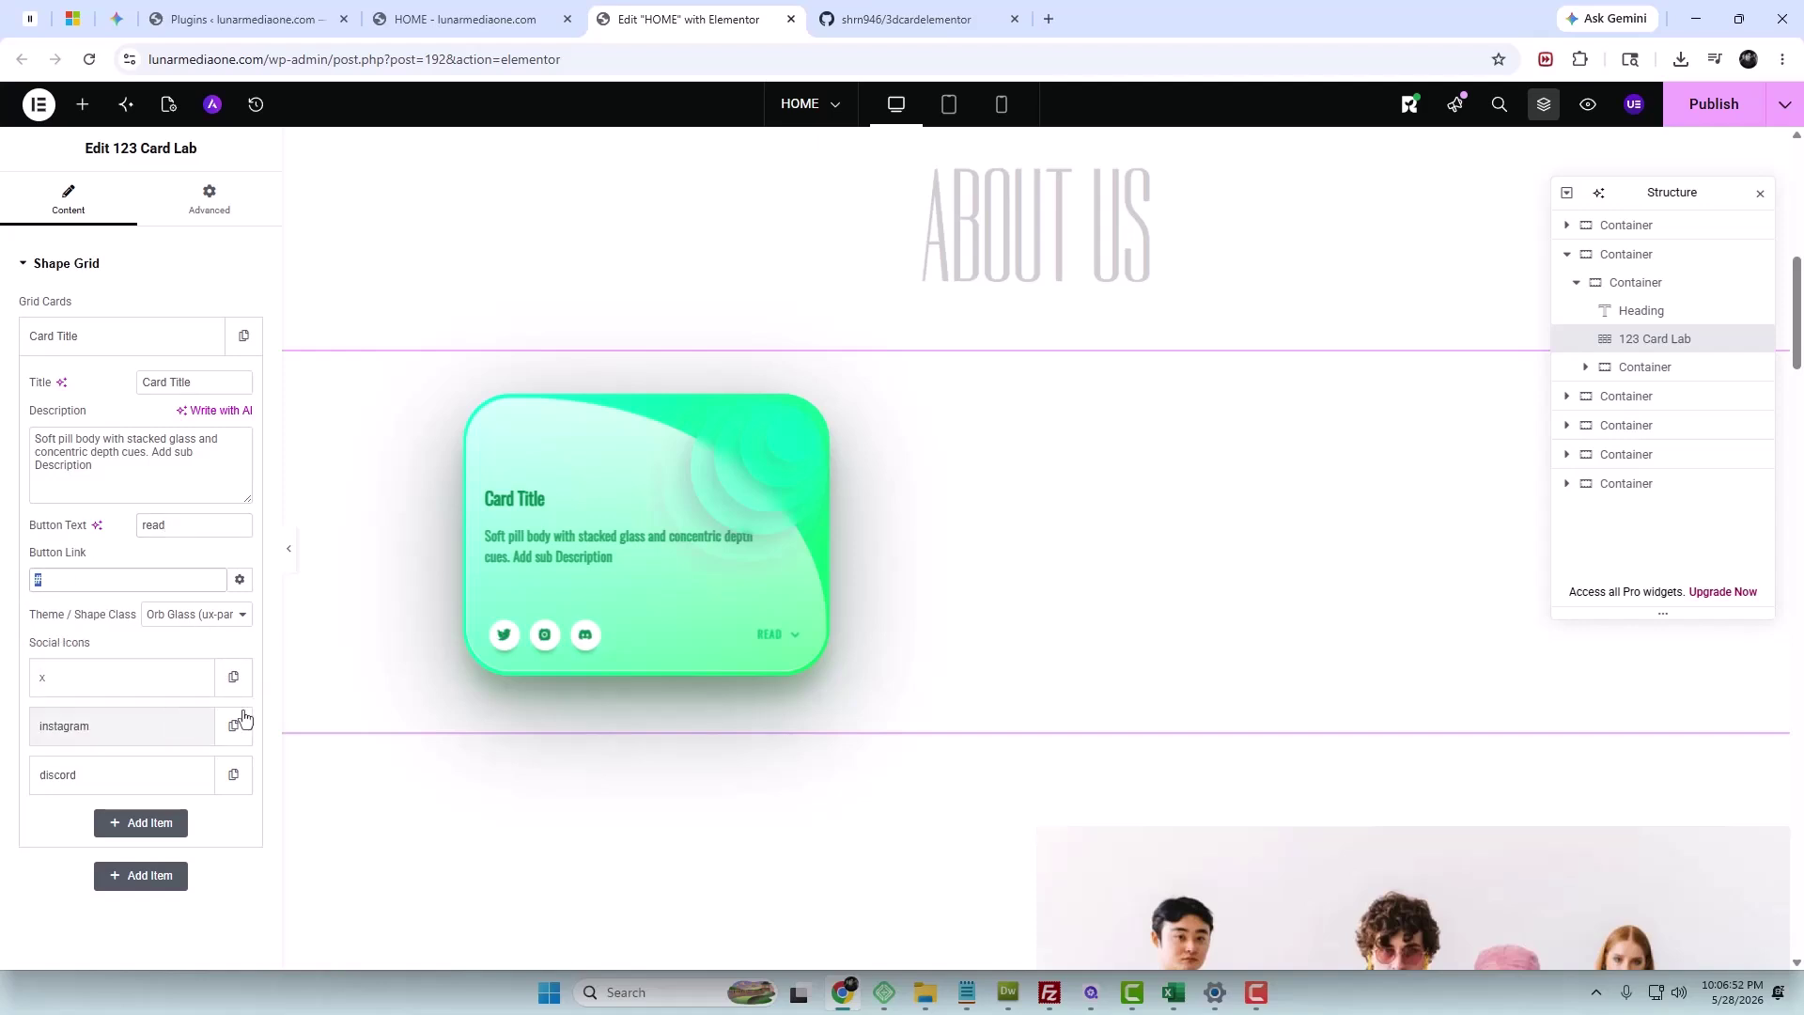
drag(129, 785, 139, 729)
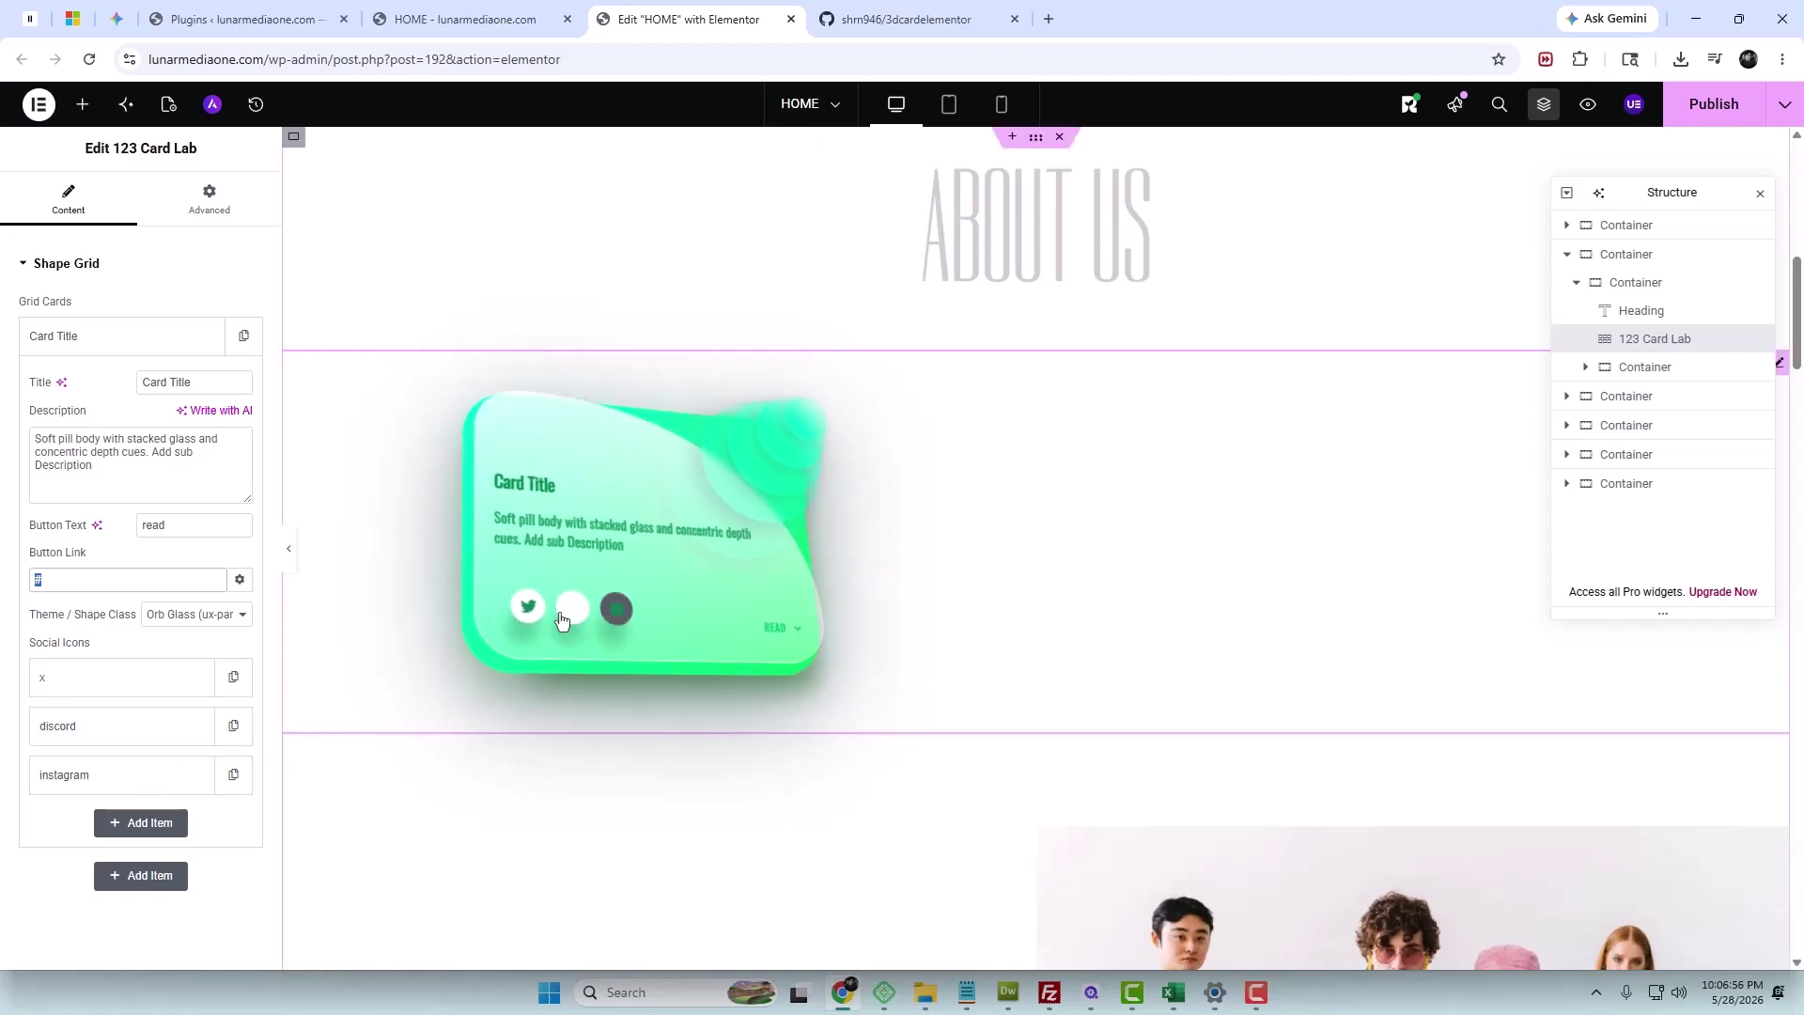
click(153, 729)
click(172, 731)
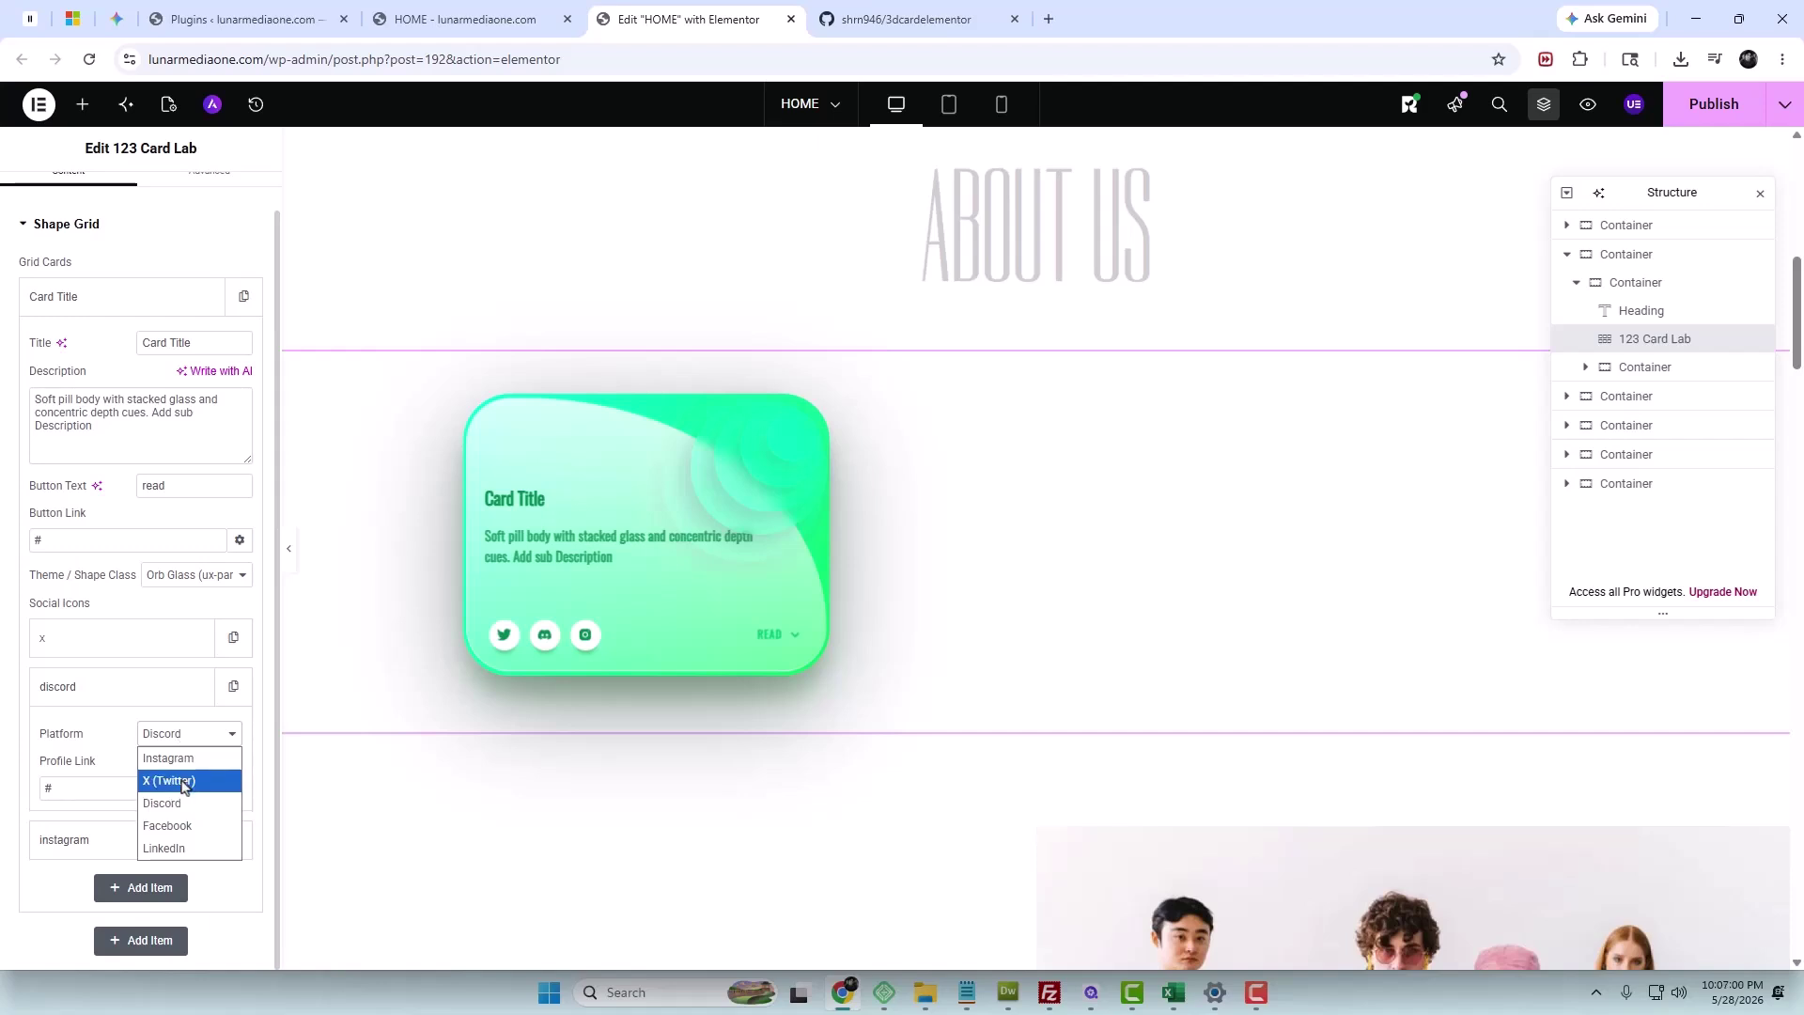
click(181, 785)
click(178, 691)
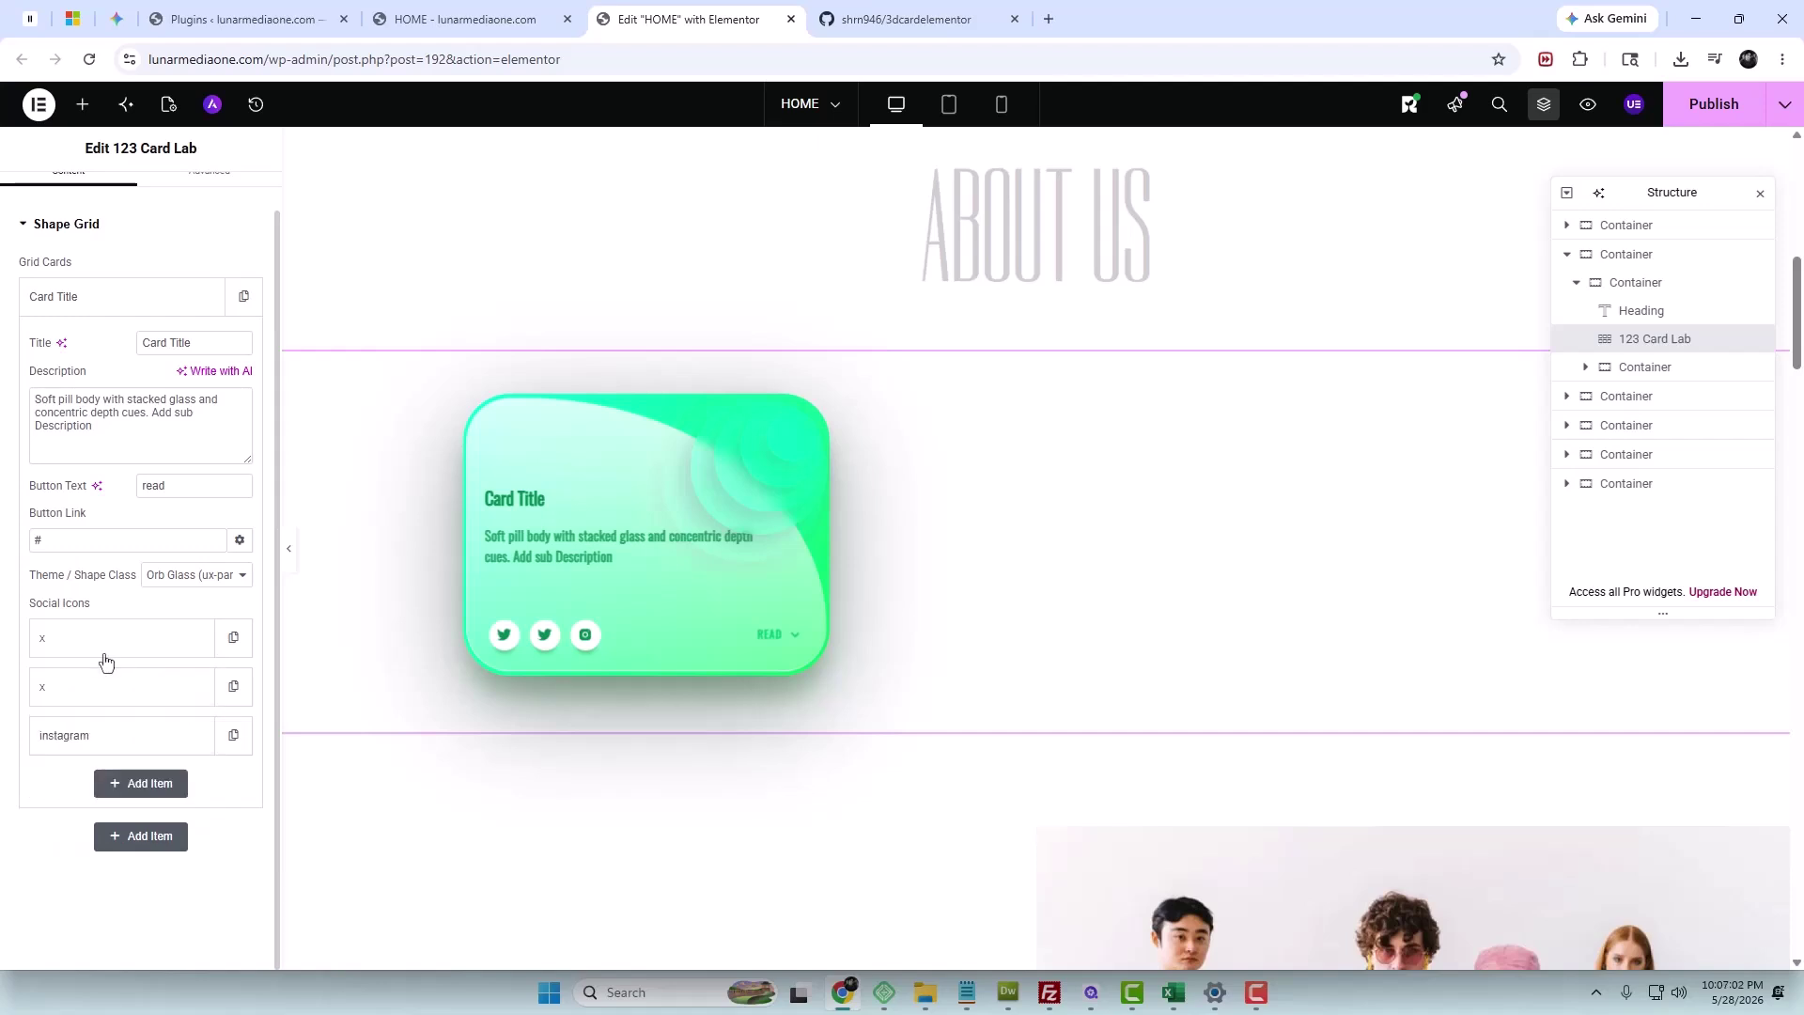
Try the Chamfer Cut theme and the Neo Surface theme on the card.
click(197, 589)
click(199, 637)
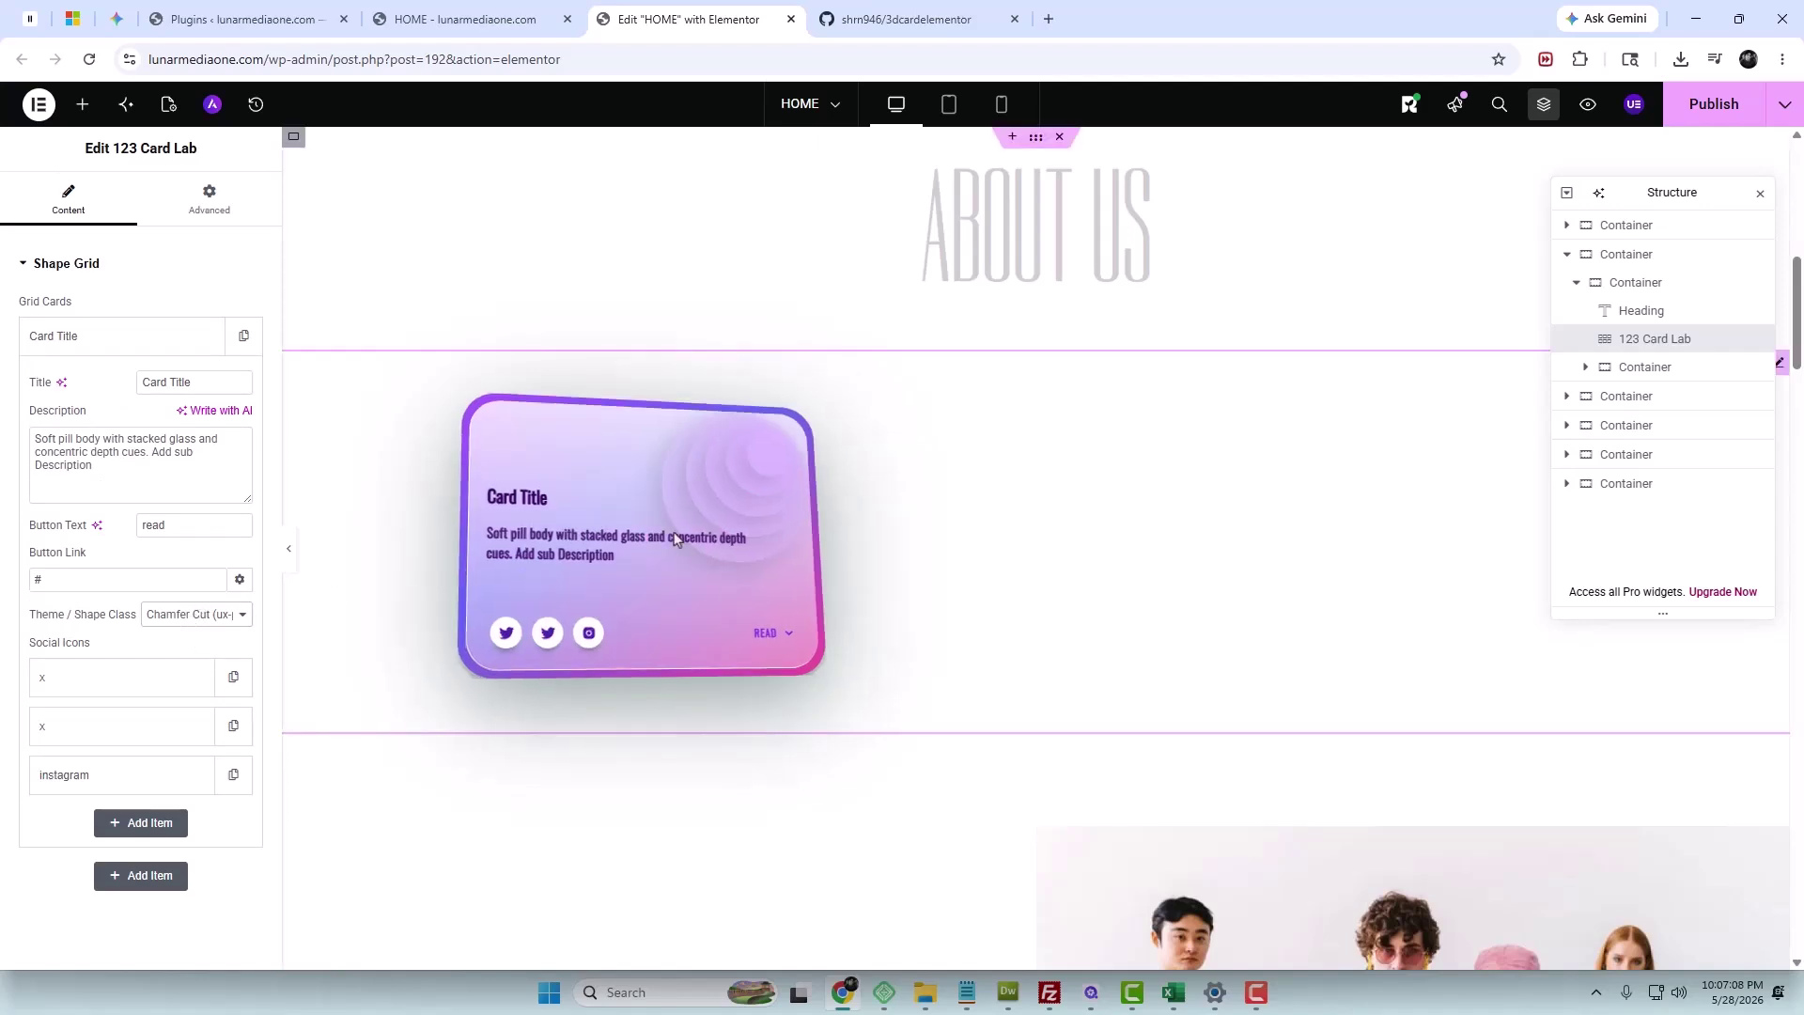
click(208, 616)
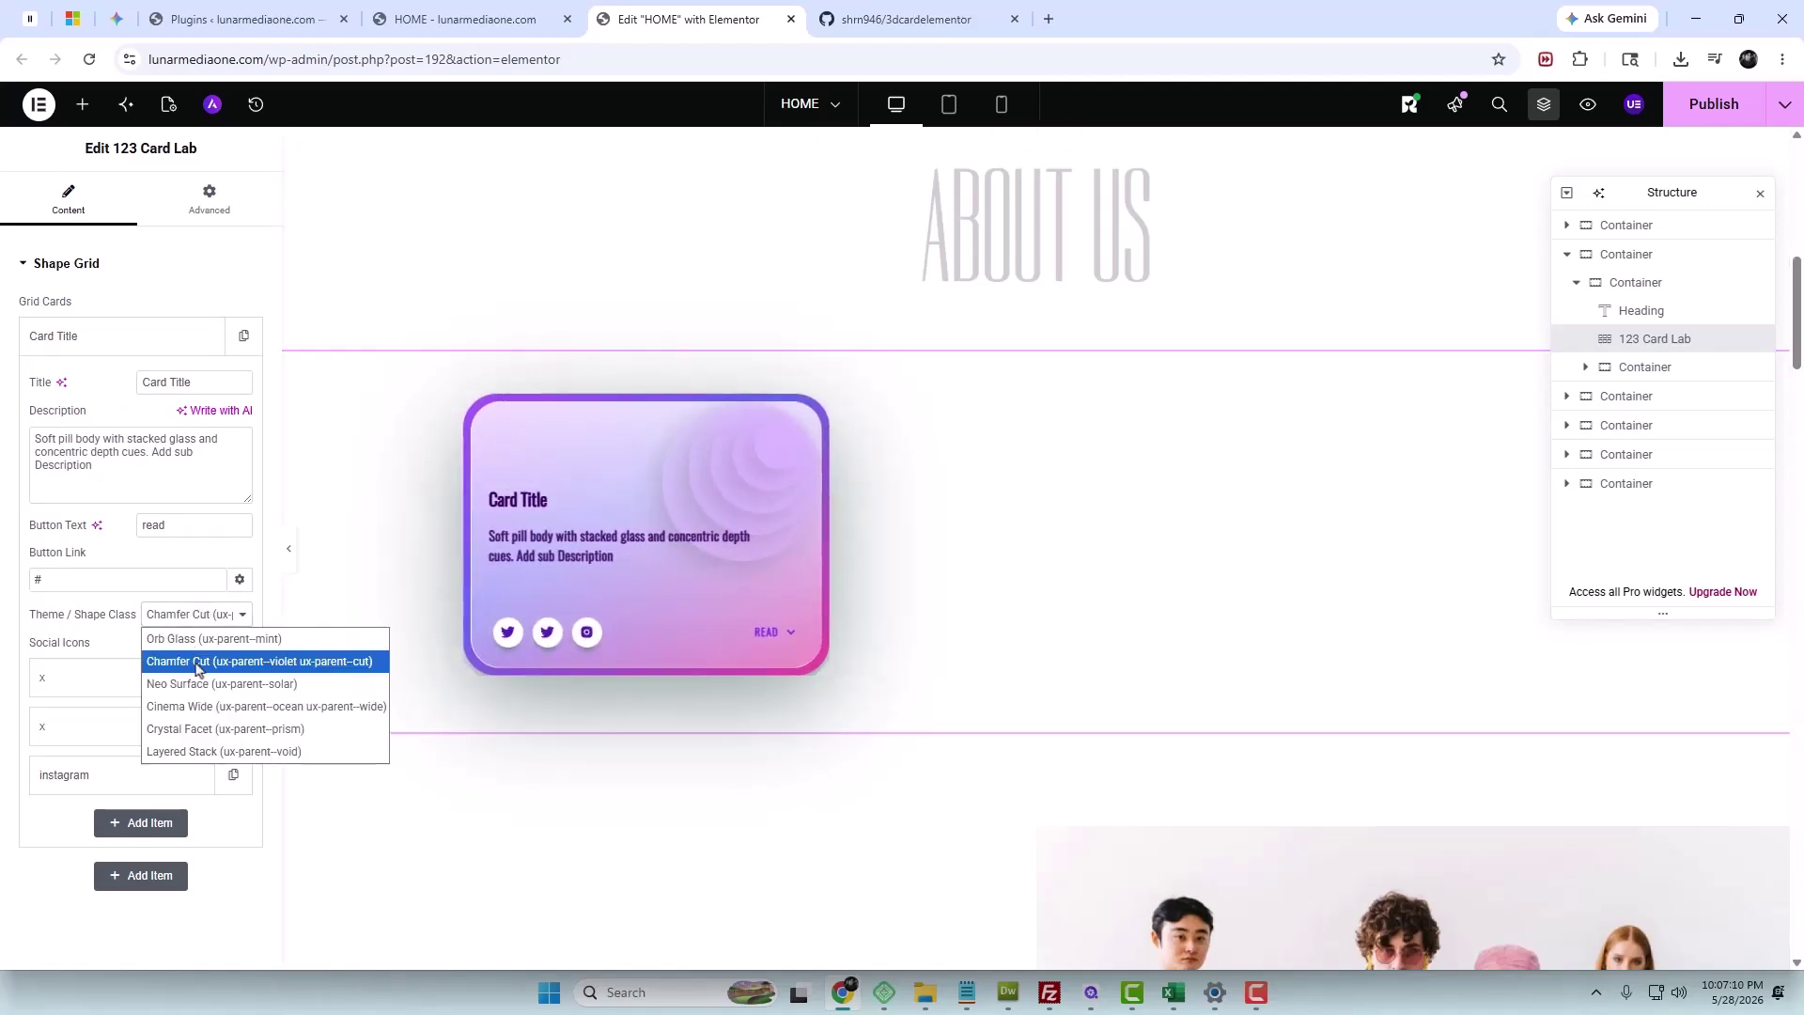
click(198, 677)
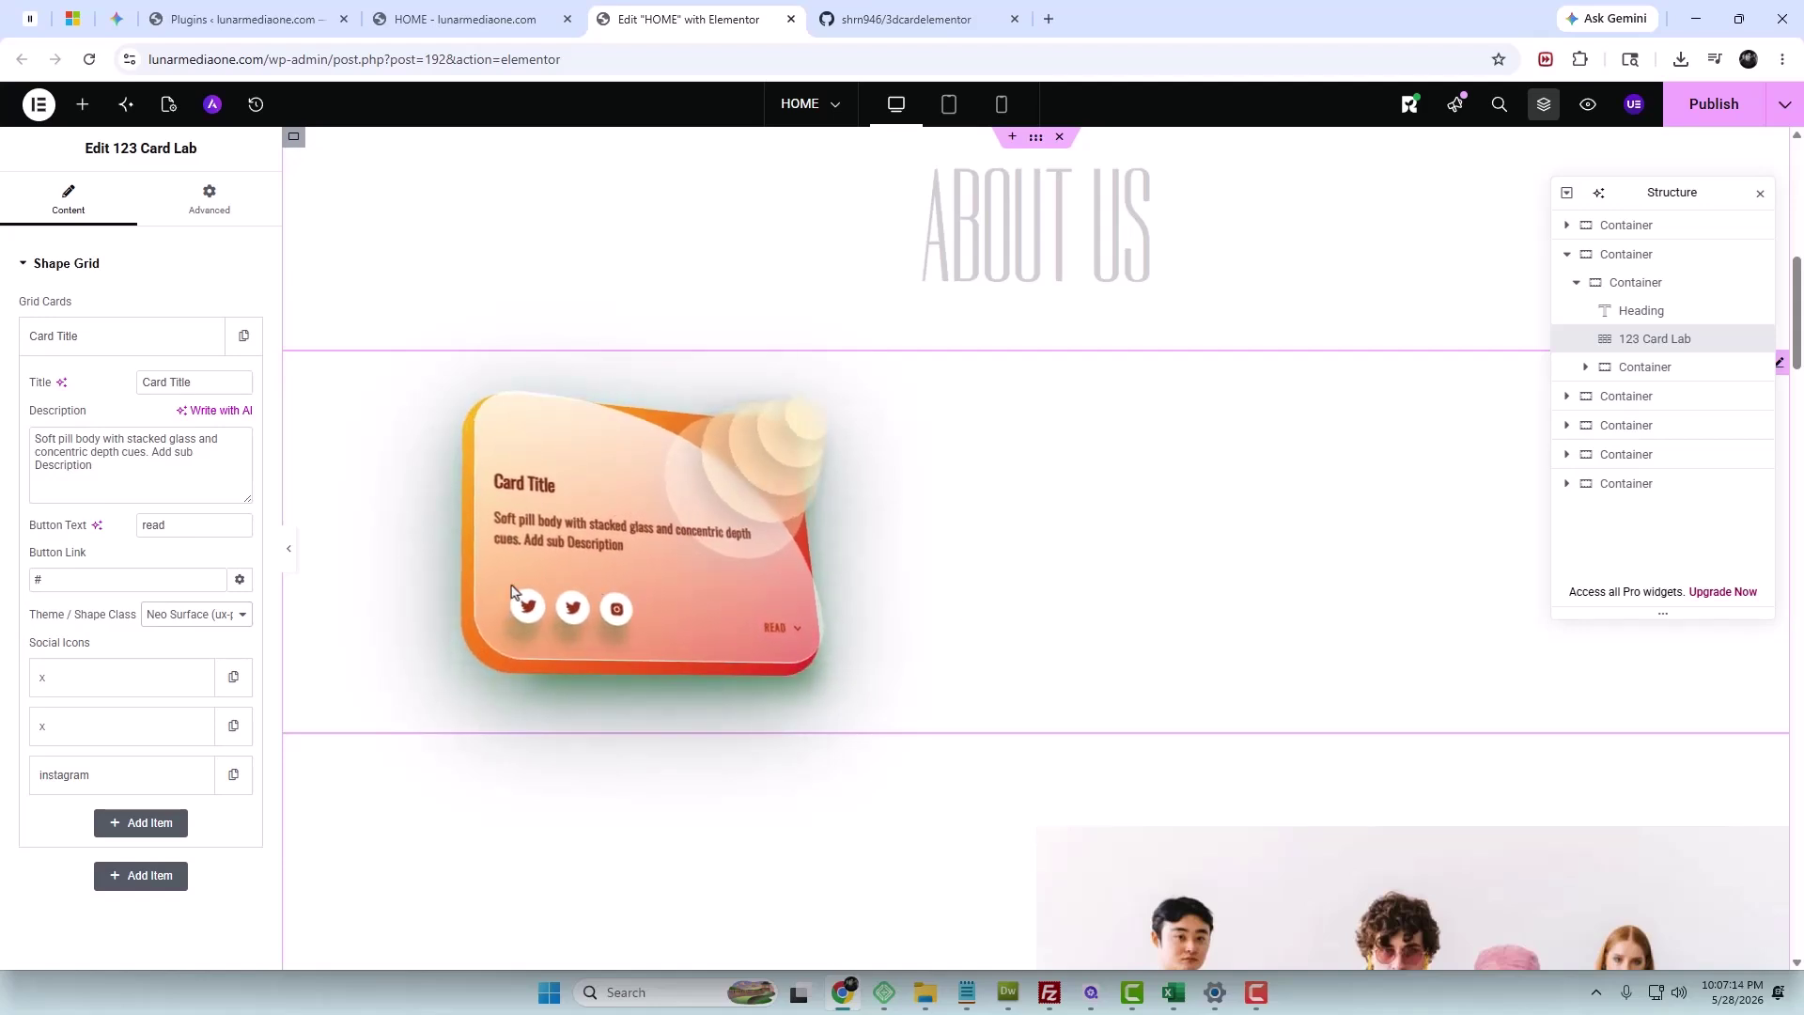
Set the card's theme to Cinema Wide and collapse its settings.
click(208, 616)
click(188, 700)
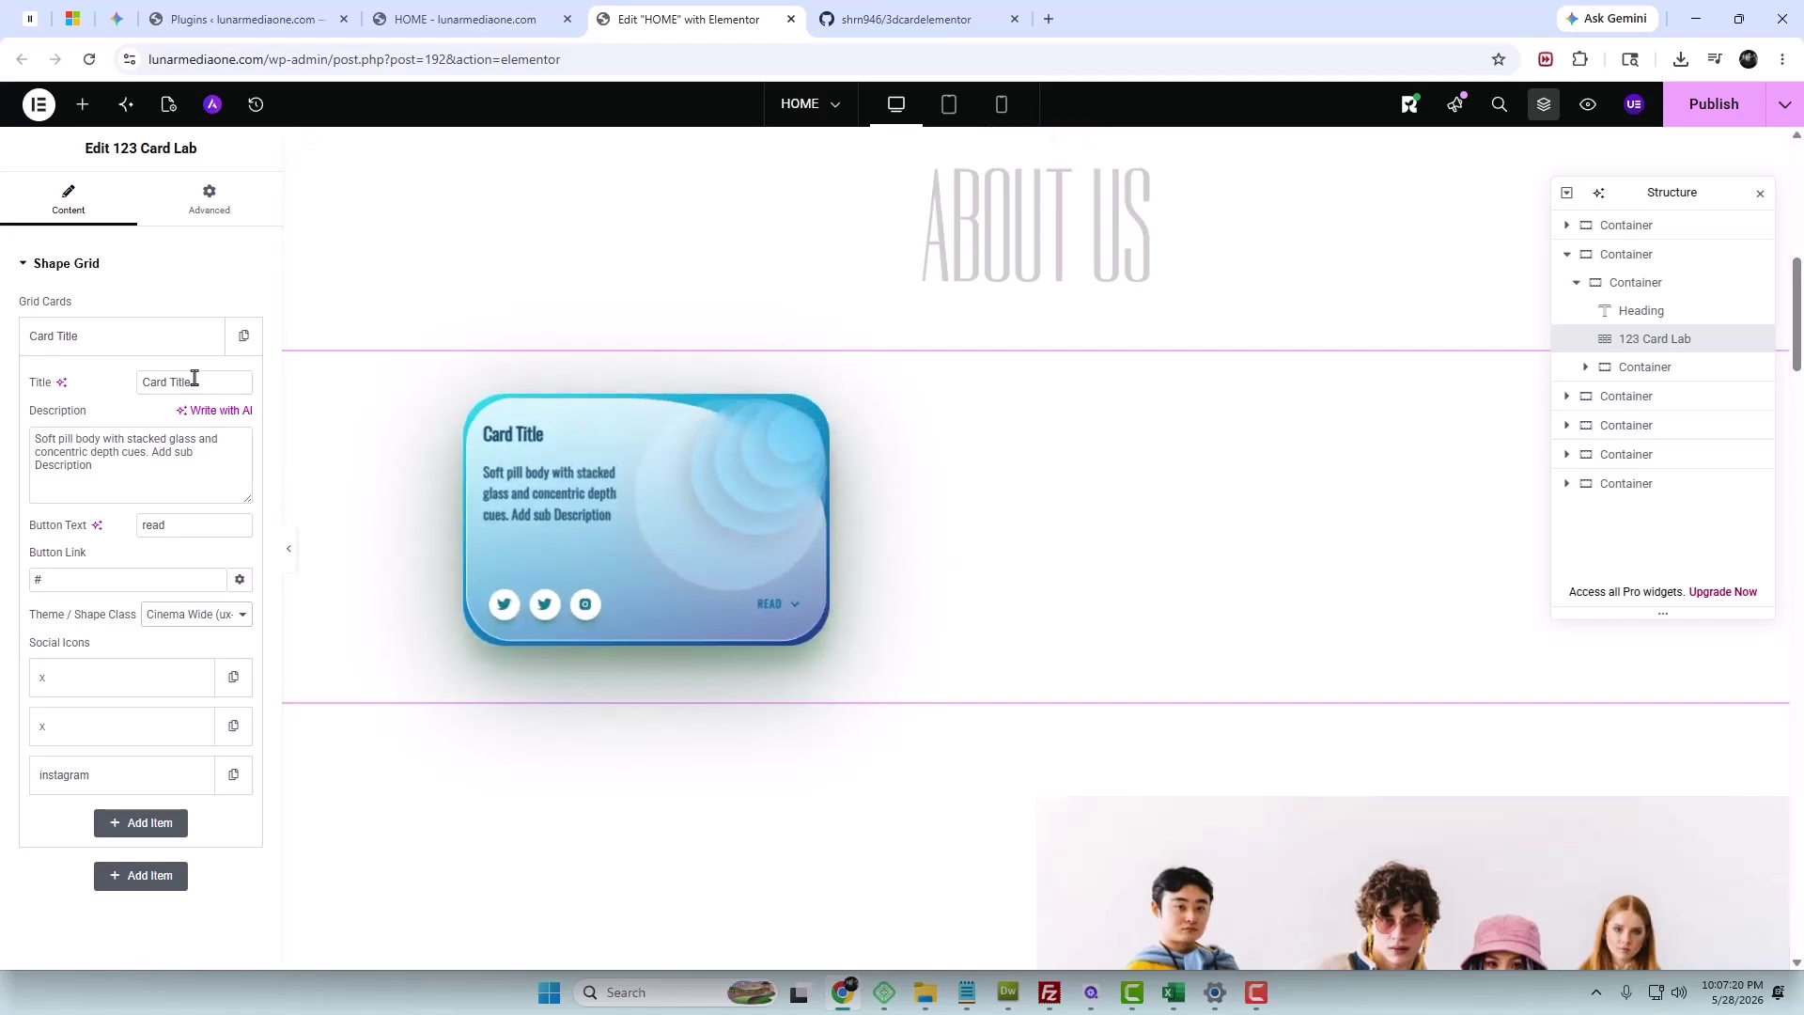
click(193, 343)
Duplicate the grid card three times to make four cards.
click(244, 345)
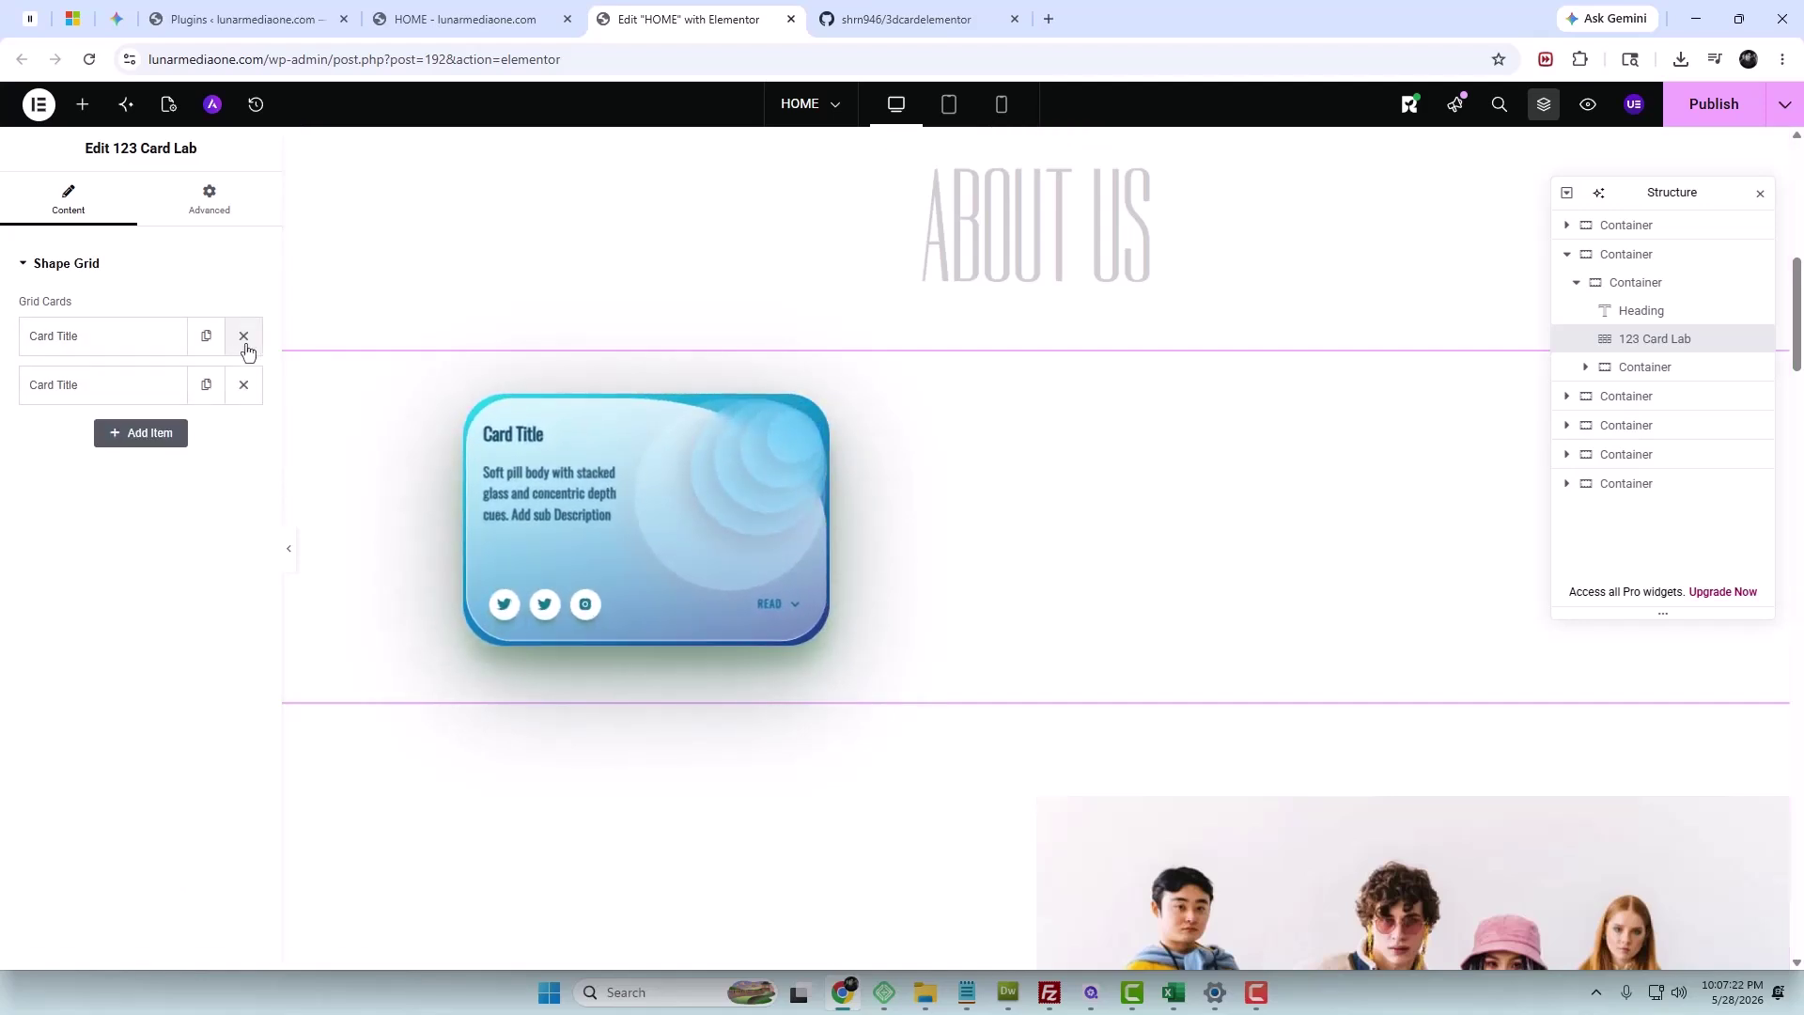
click(208, 386)
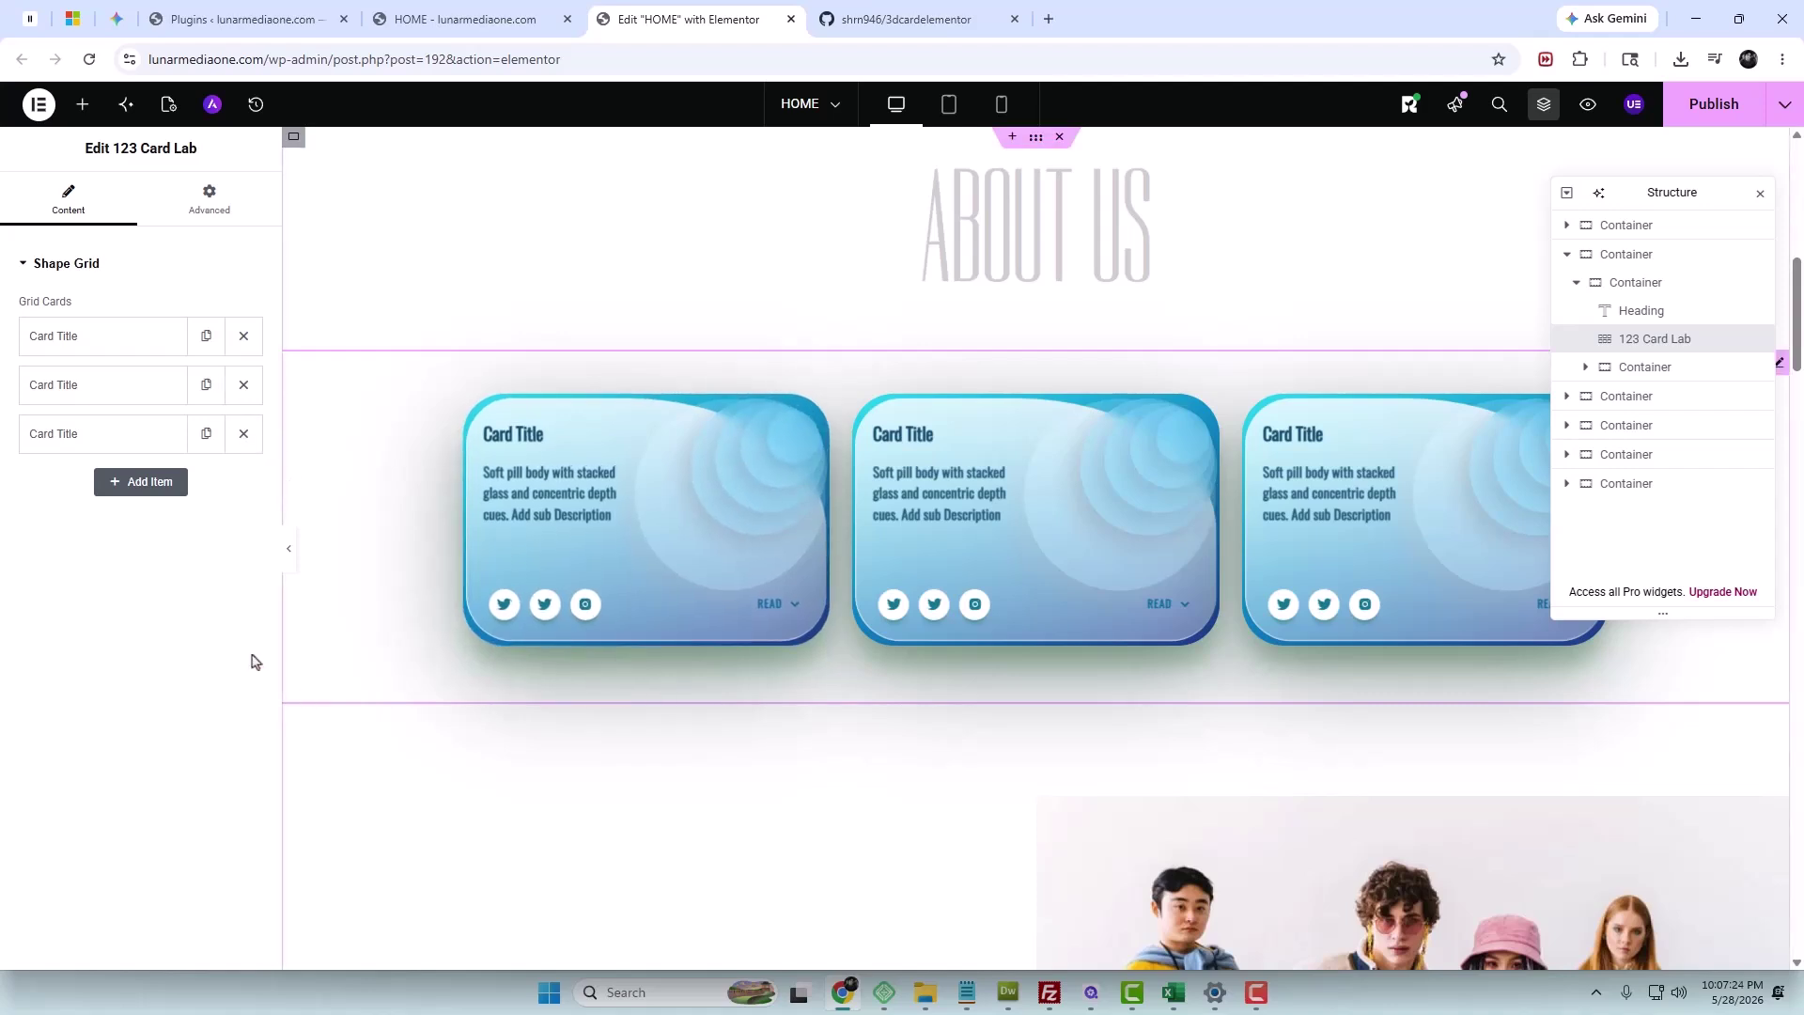
click(207, 437)
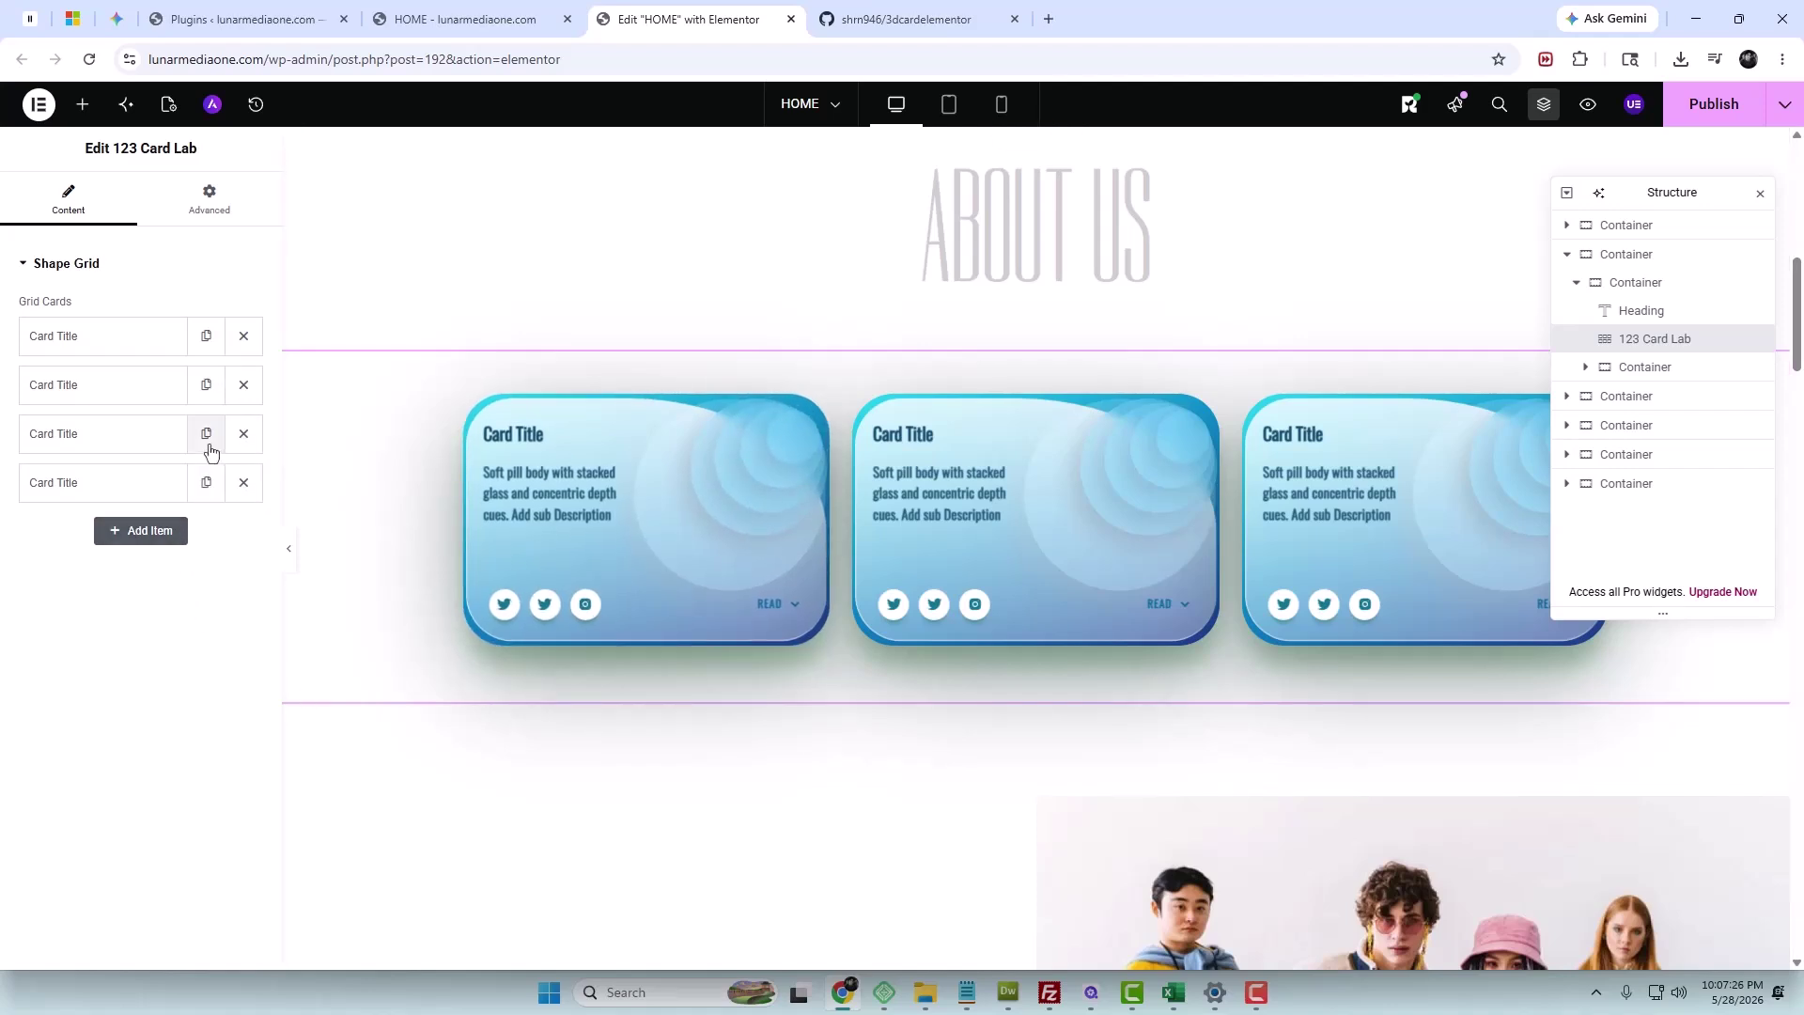
scroll(1011, 713, down, 1)
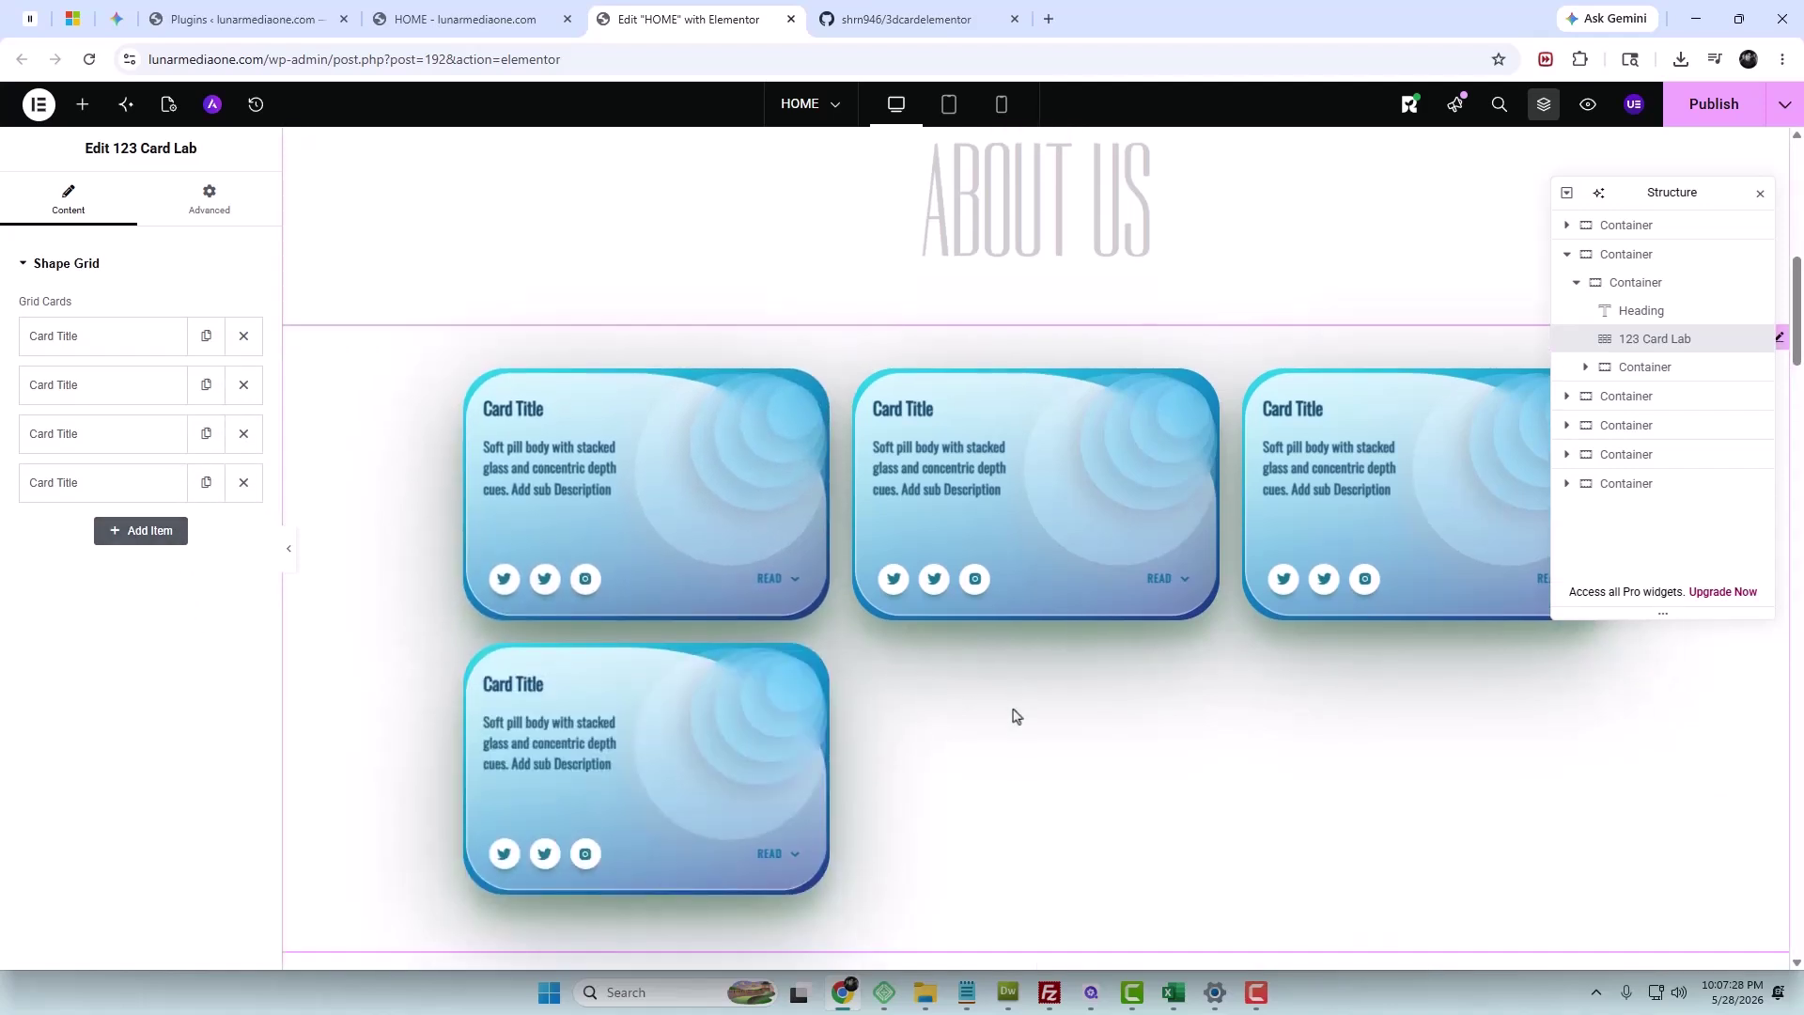
Set the fourth grid card's theme to Crystal Facet.
click(144, 490)
scroll(177, 596, down, 1)
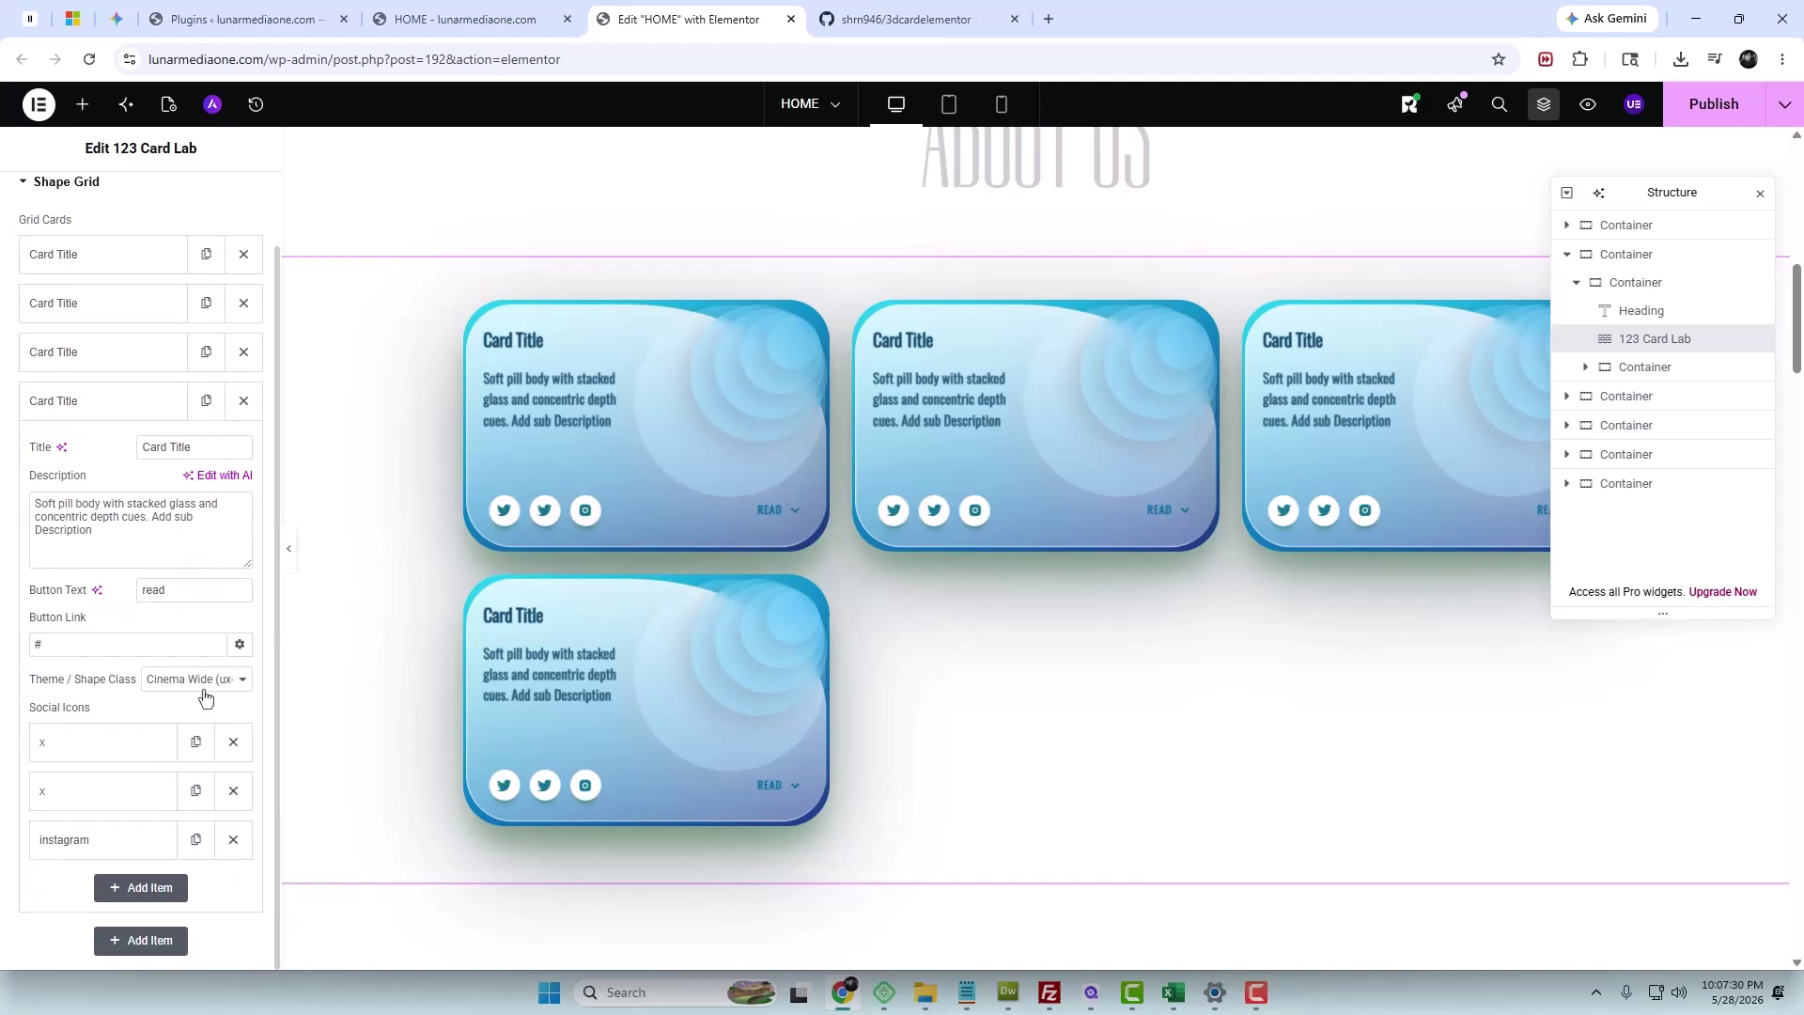
click(201, 684)
click(201, 794)
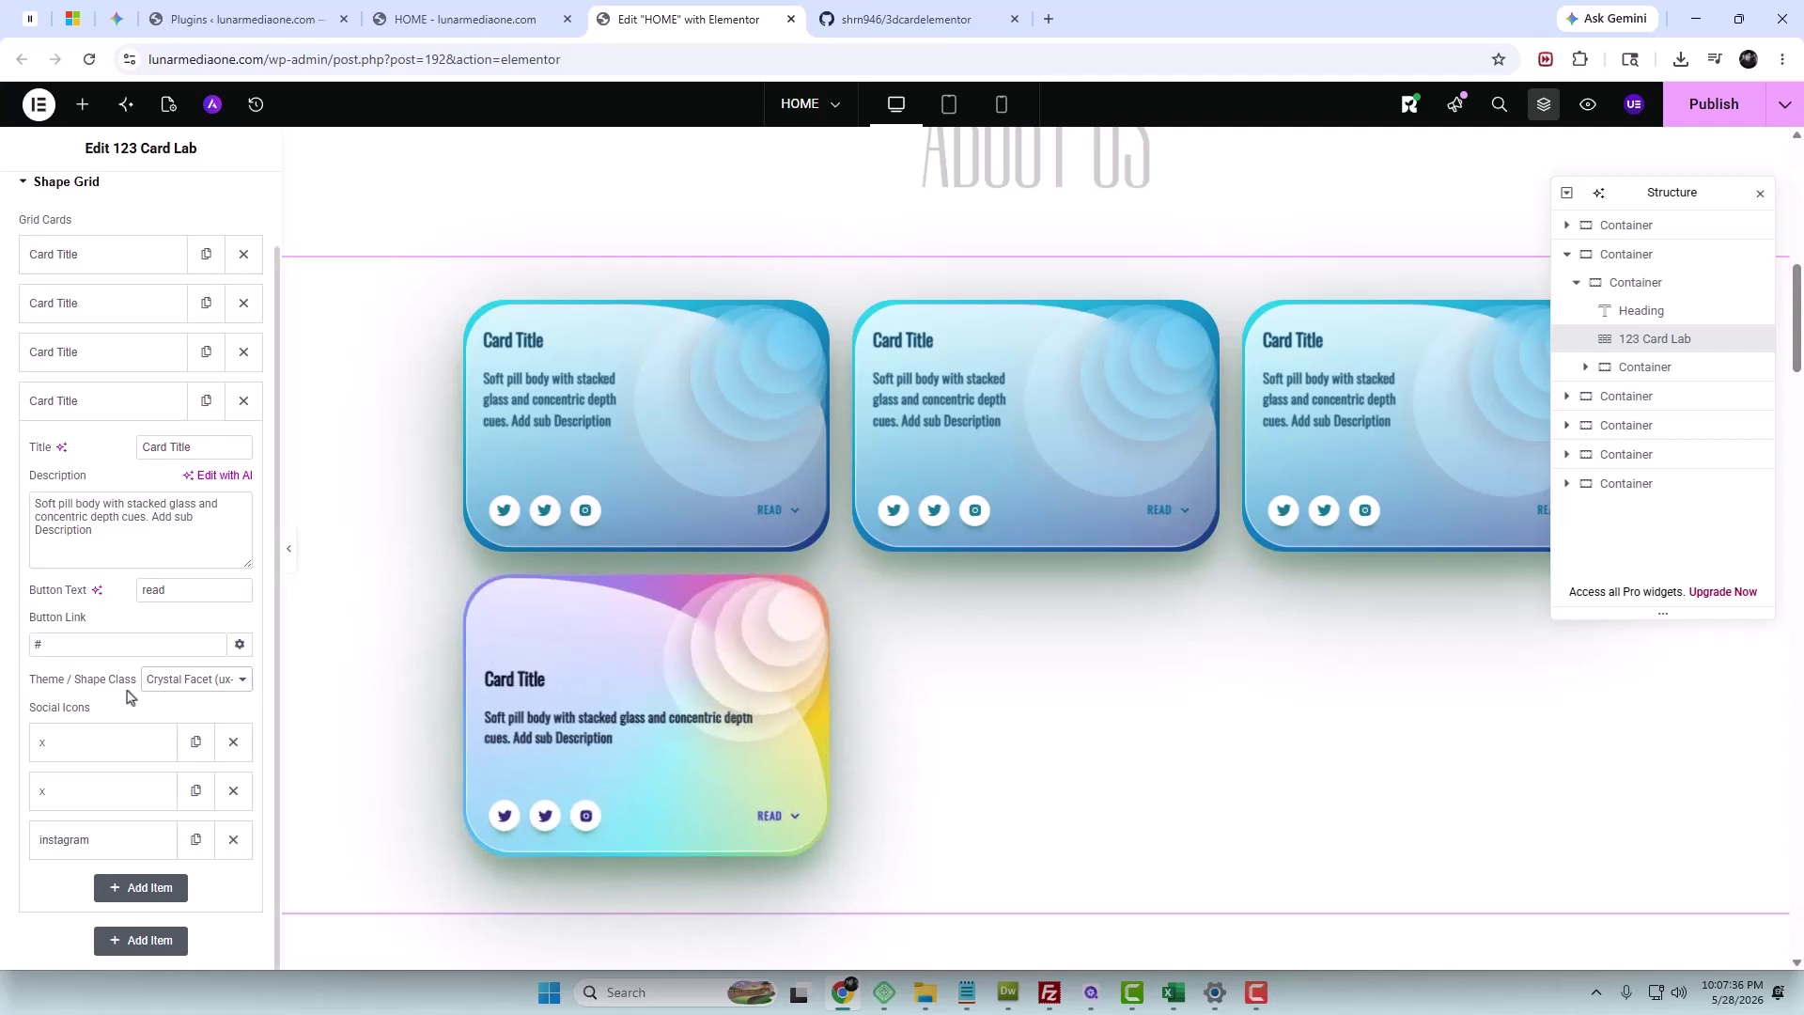
Title the fourth card "CARD Four" and set its button text to "More".
triple_click(150, 445)
text(c)
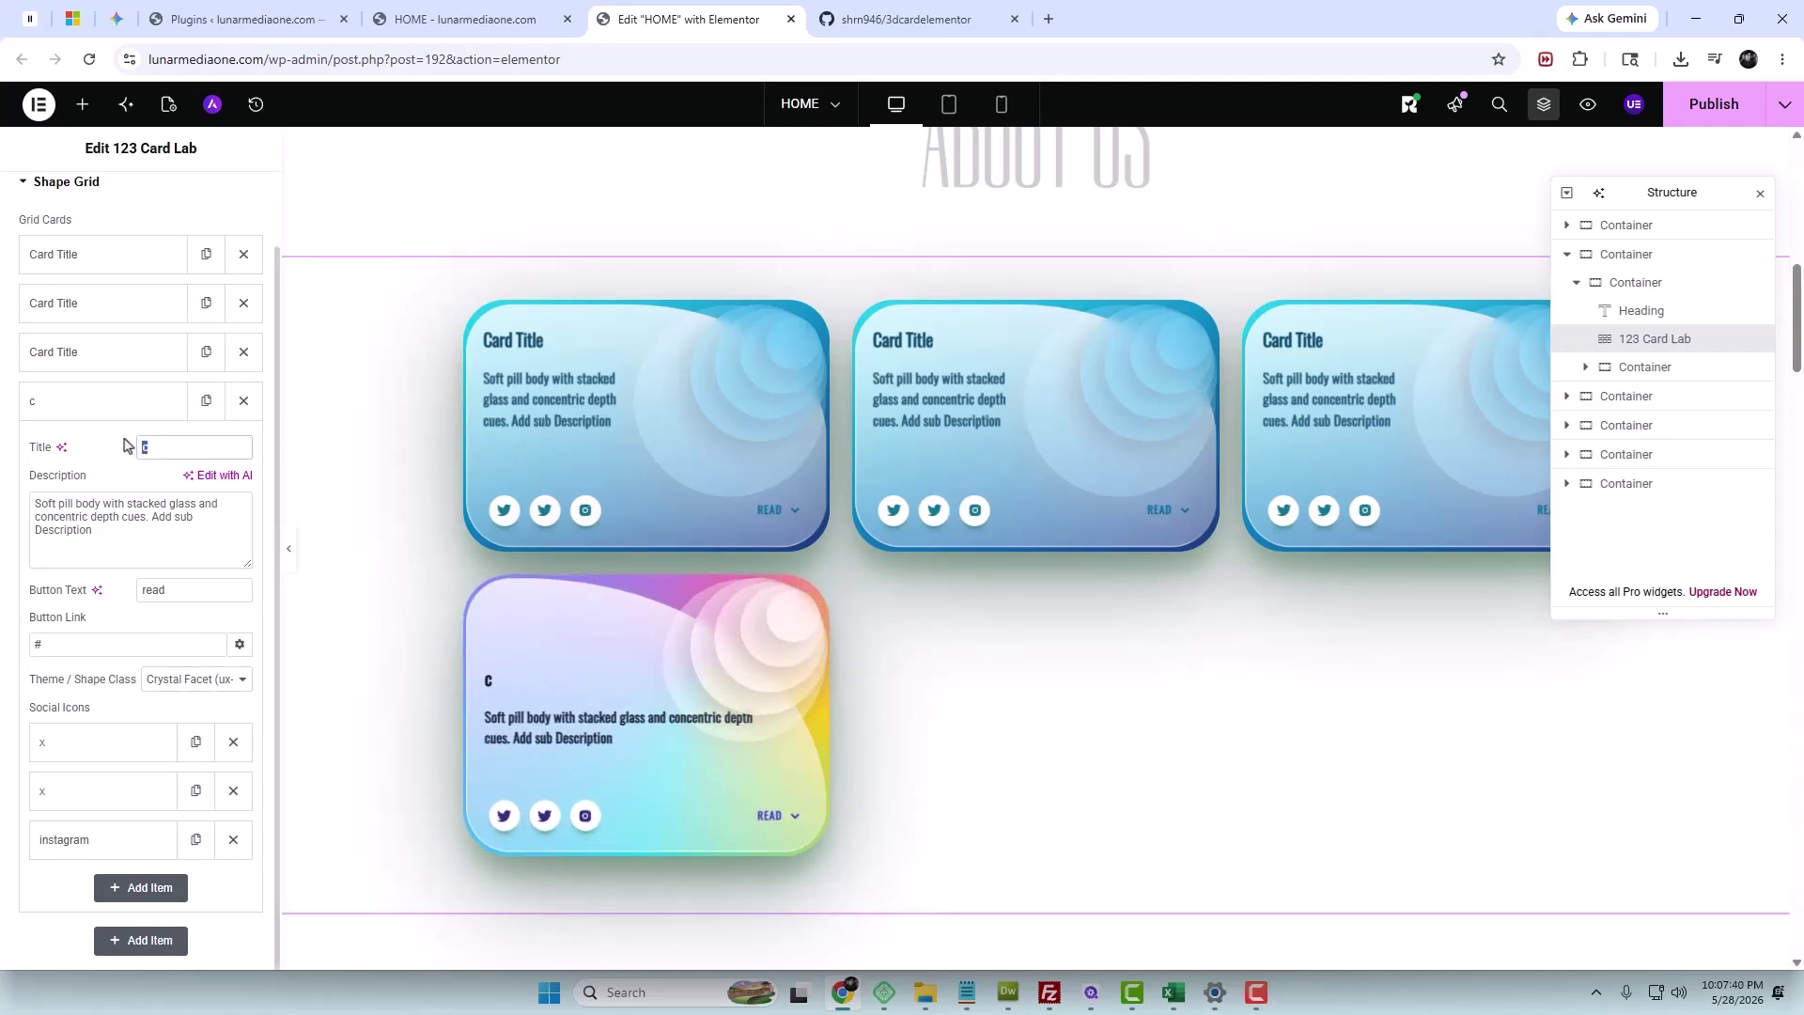
text(ARD)
text(C)
Change the fourth card's first social icon to Facebook and check the Instagram icon's settings.
click(123, 760)
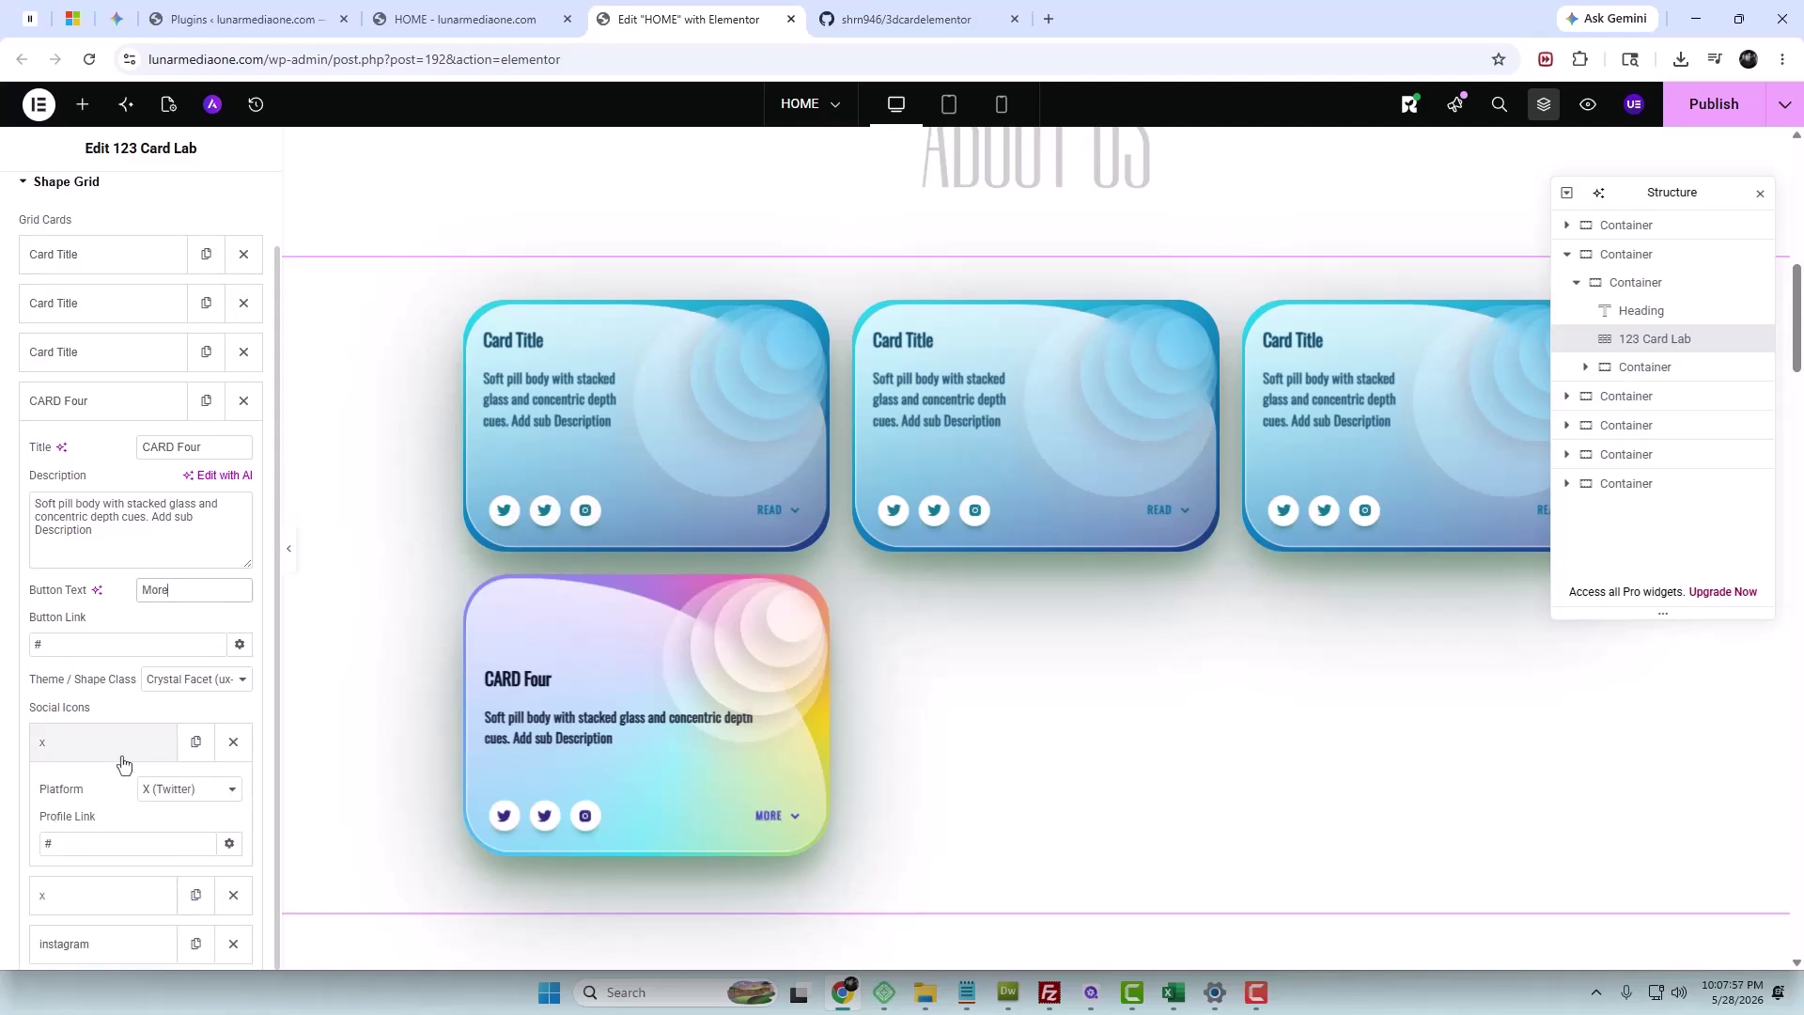
click(194, 790)
click(195, 883)
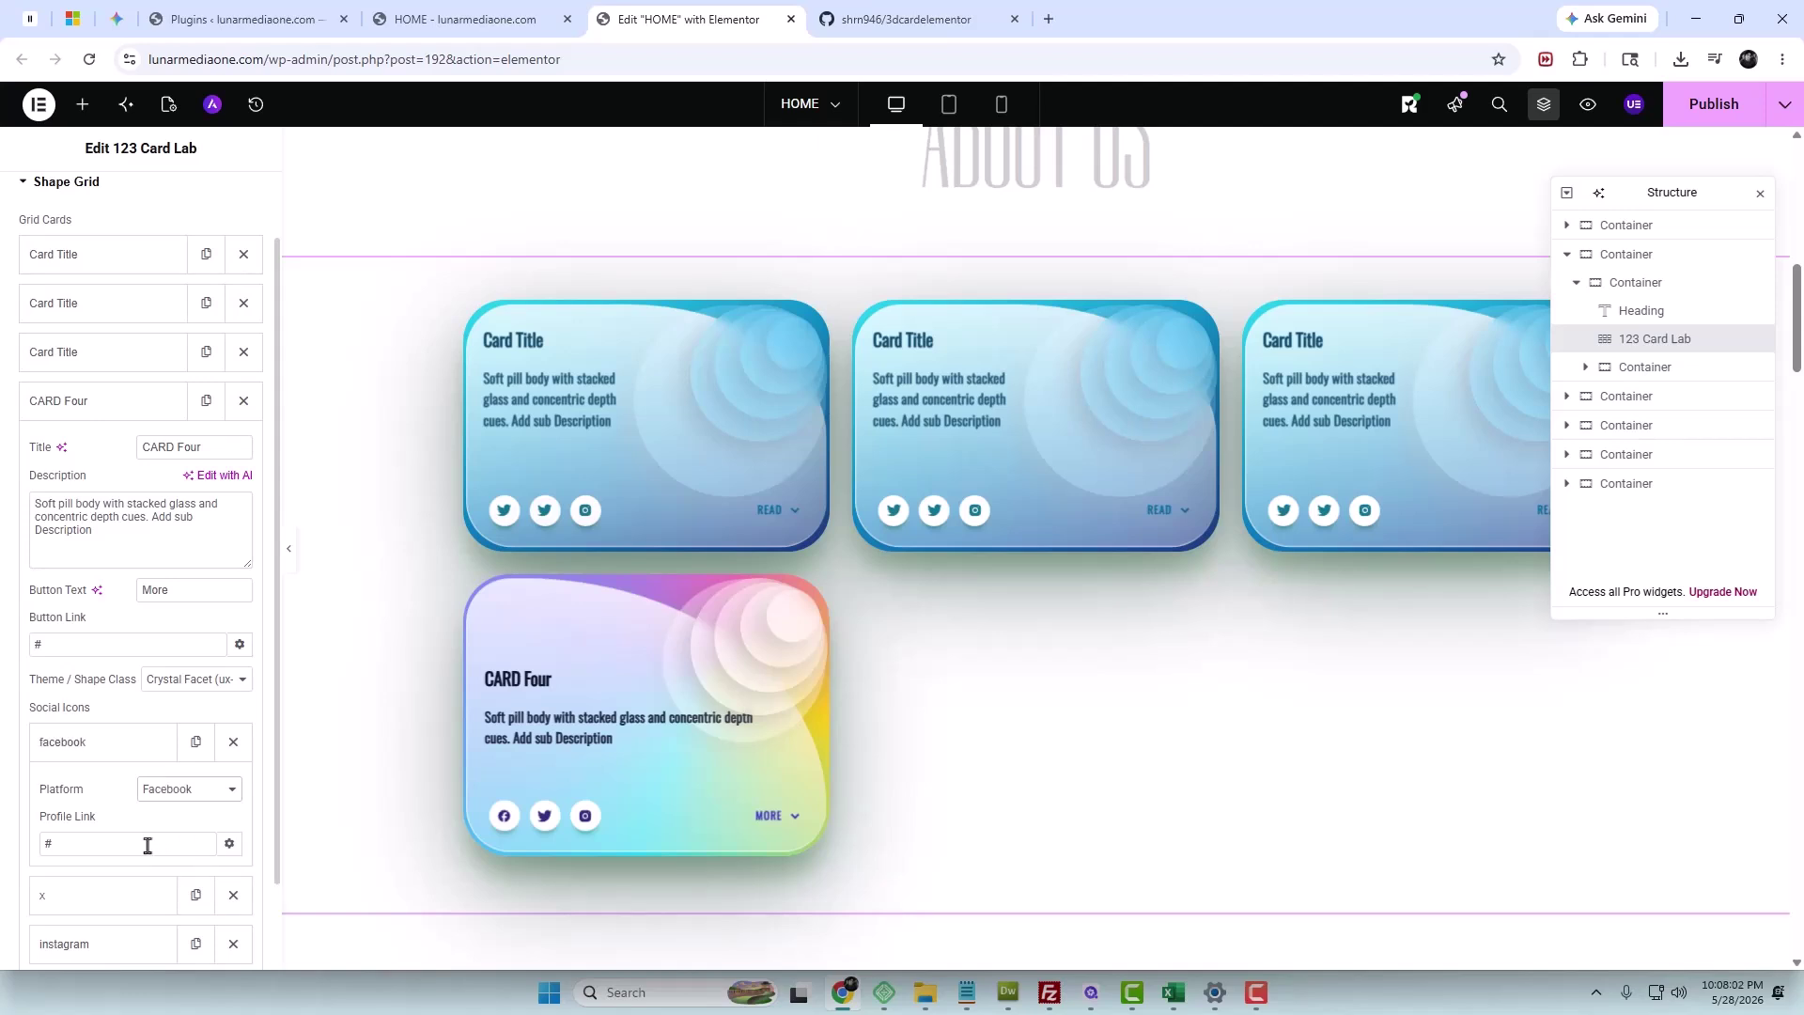
click(131, 743)
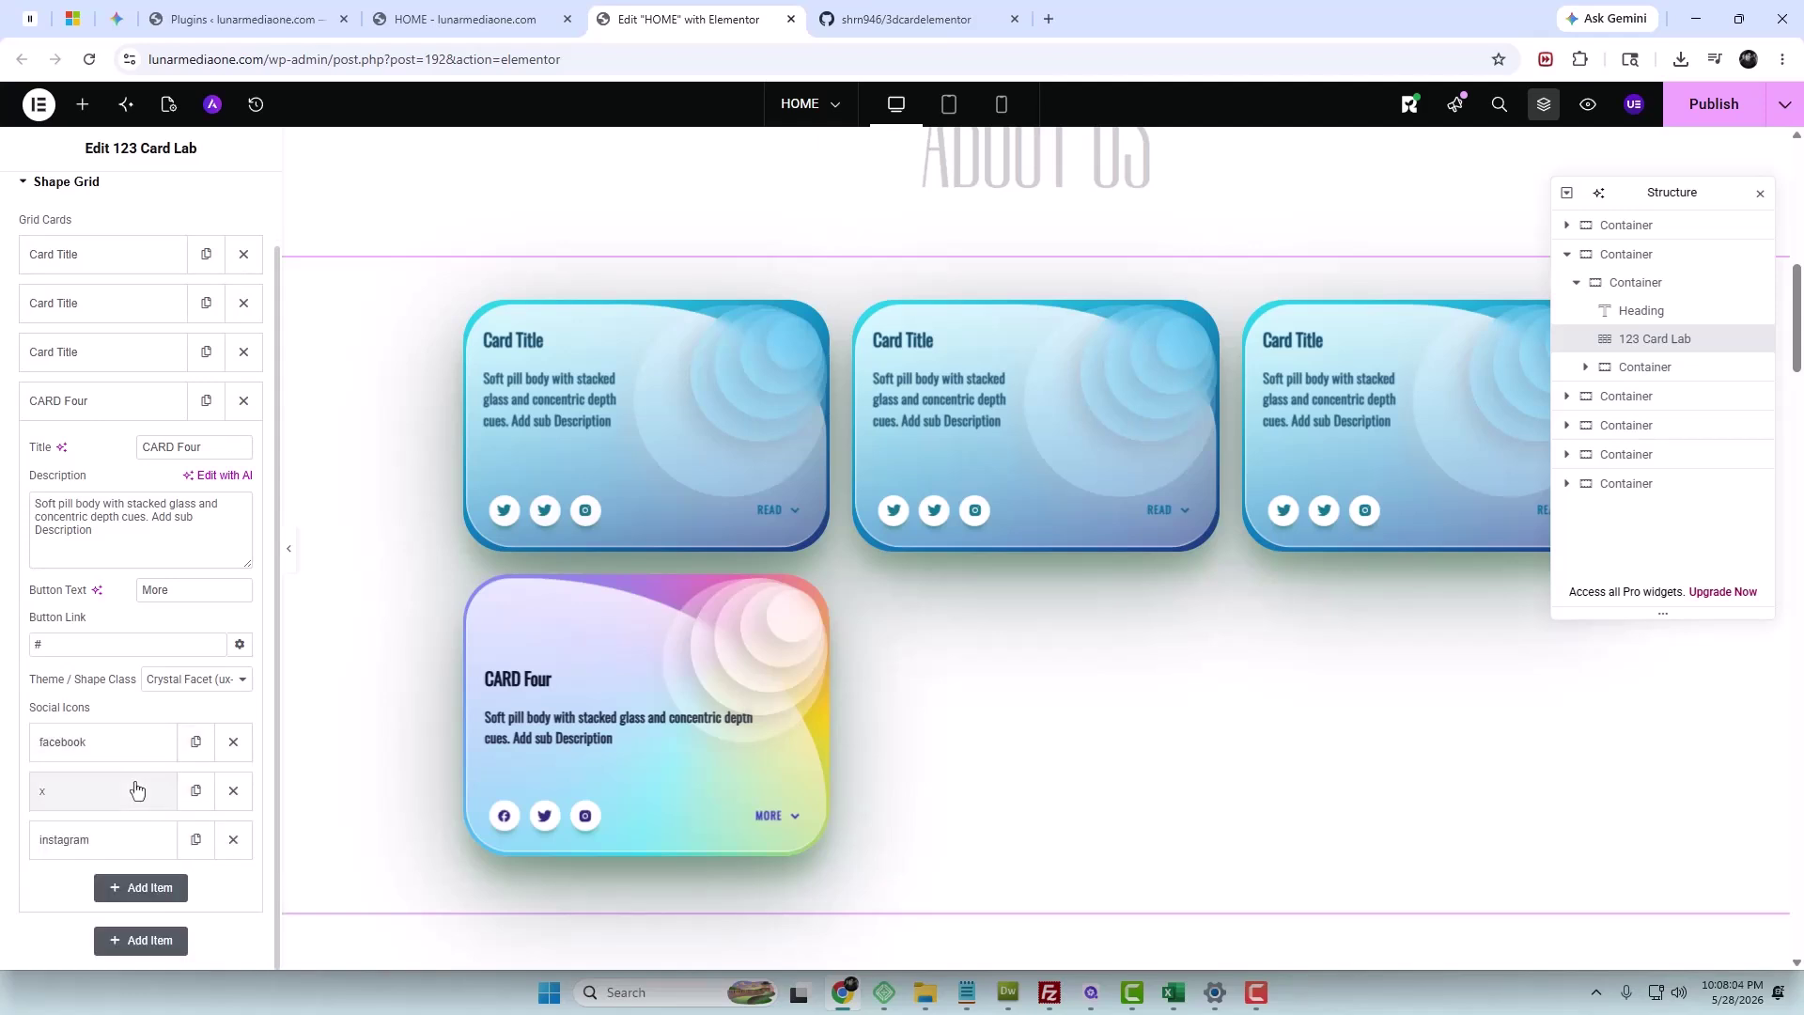
click(138, 790)
click(129, 841)
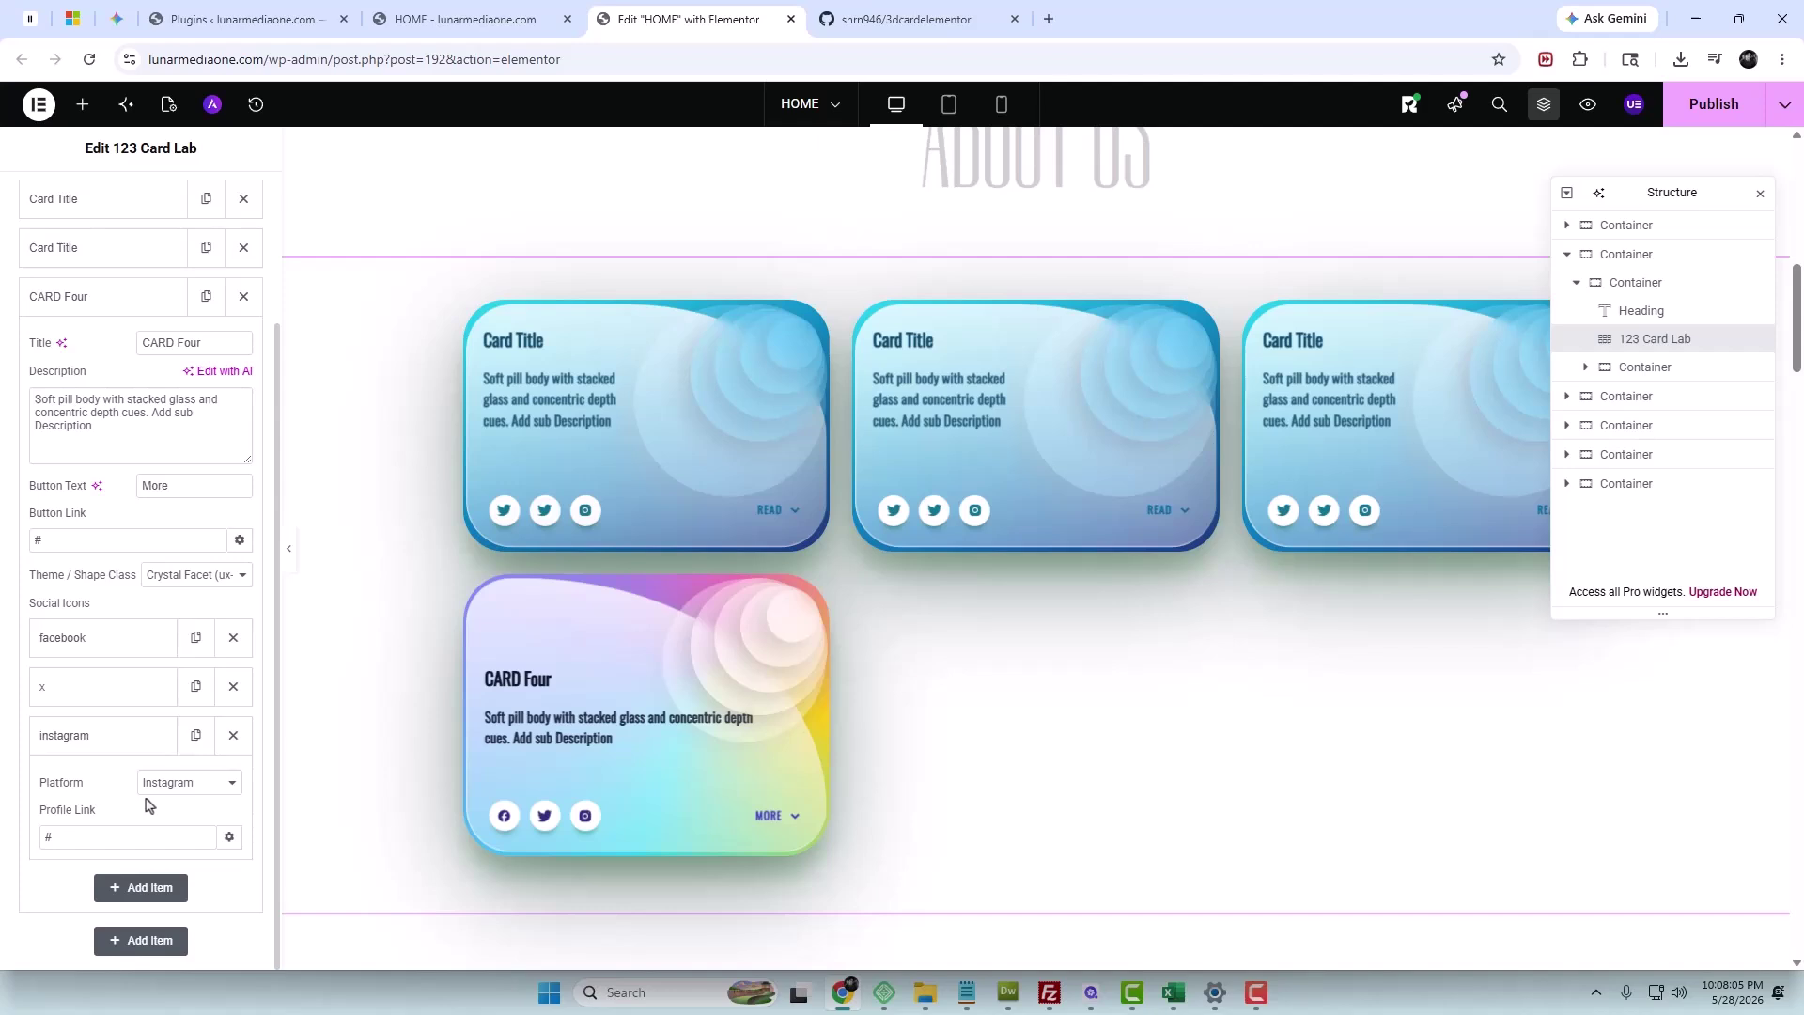
click(133, 738)
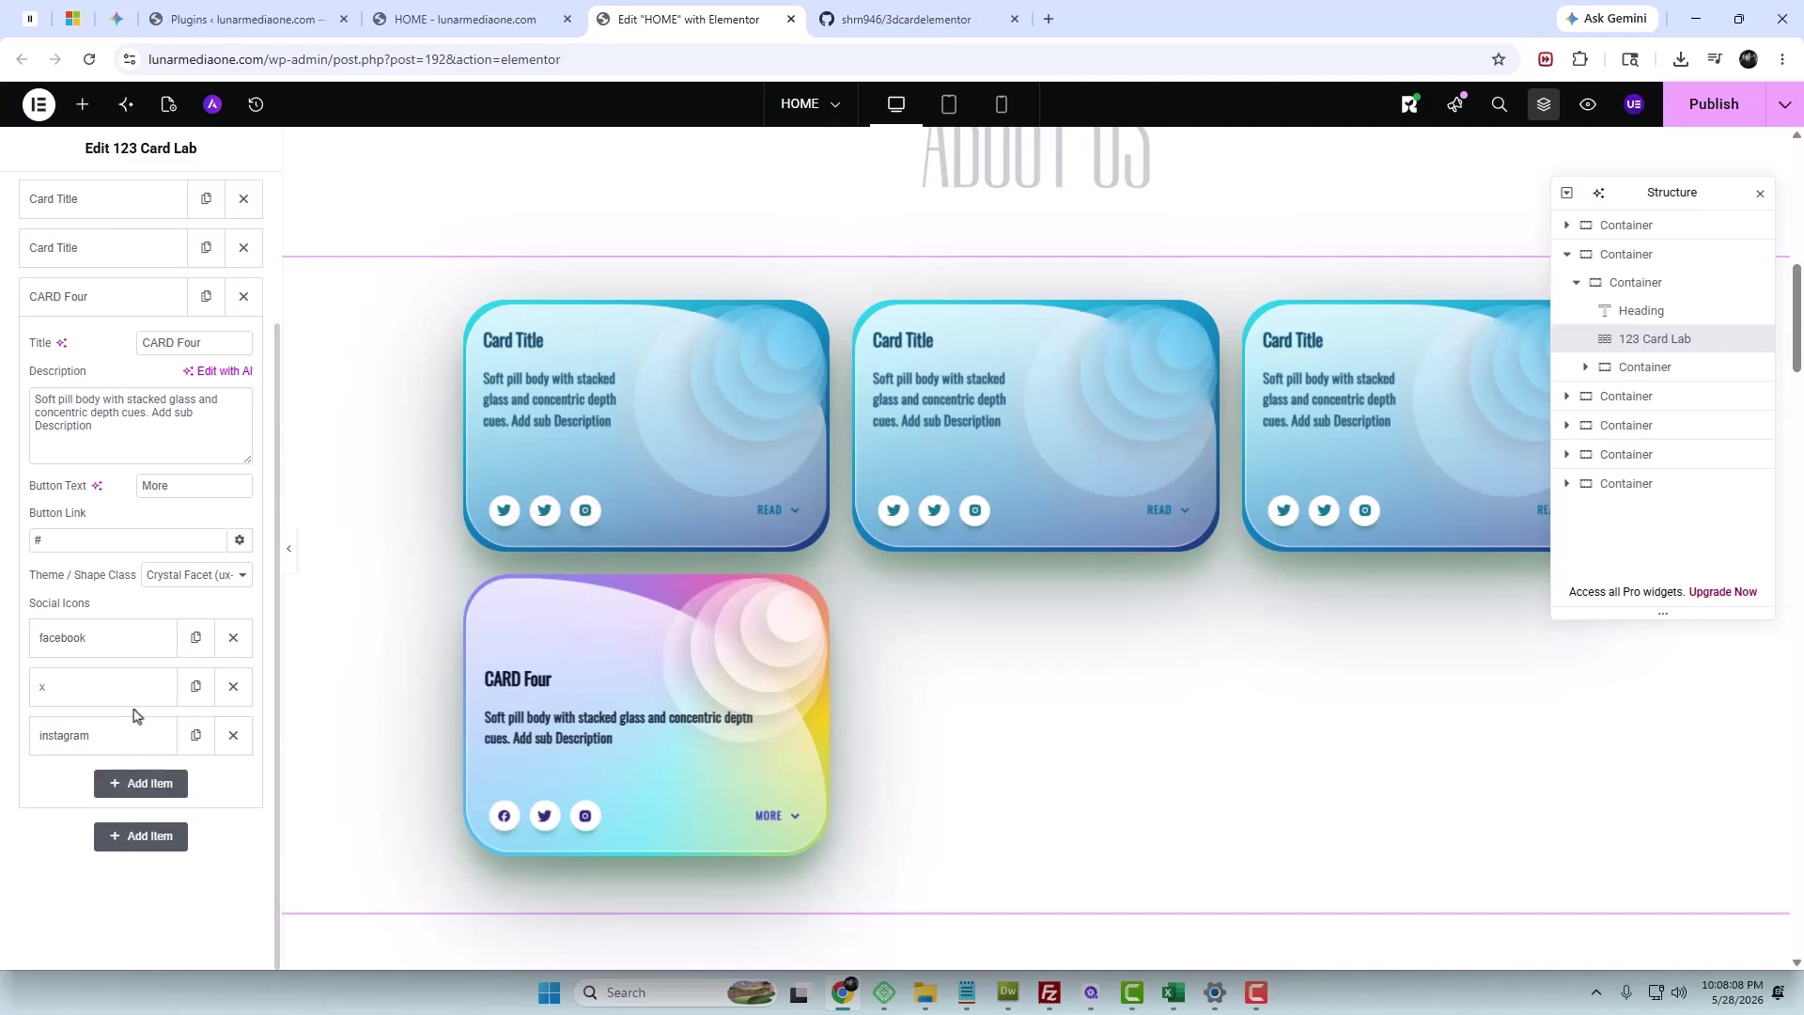
Collapse the CARD Four settings and duplicate the card twice to make six grid cards.
scroll(136, 715, up, 2)
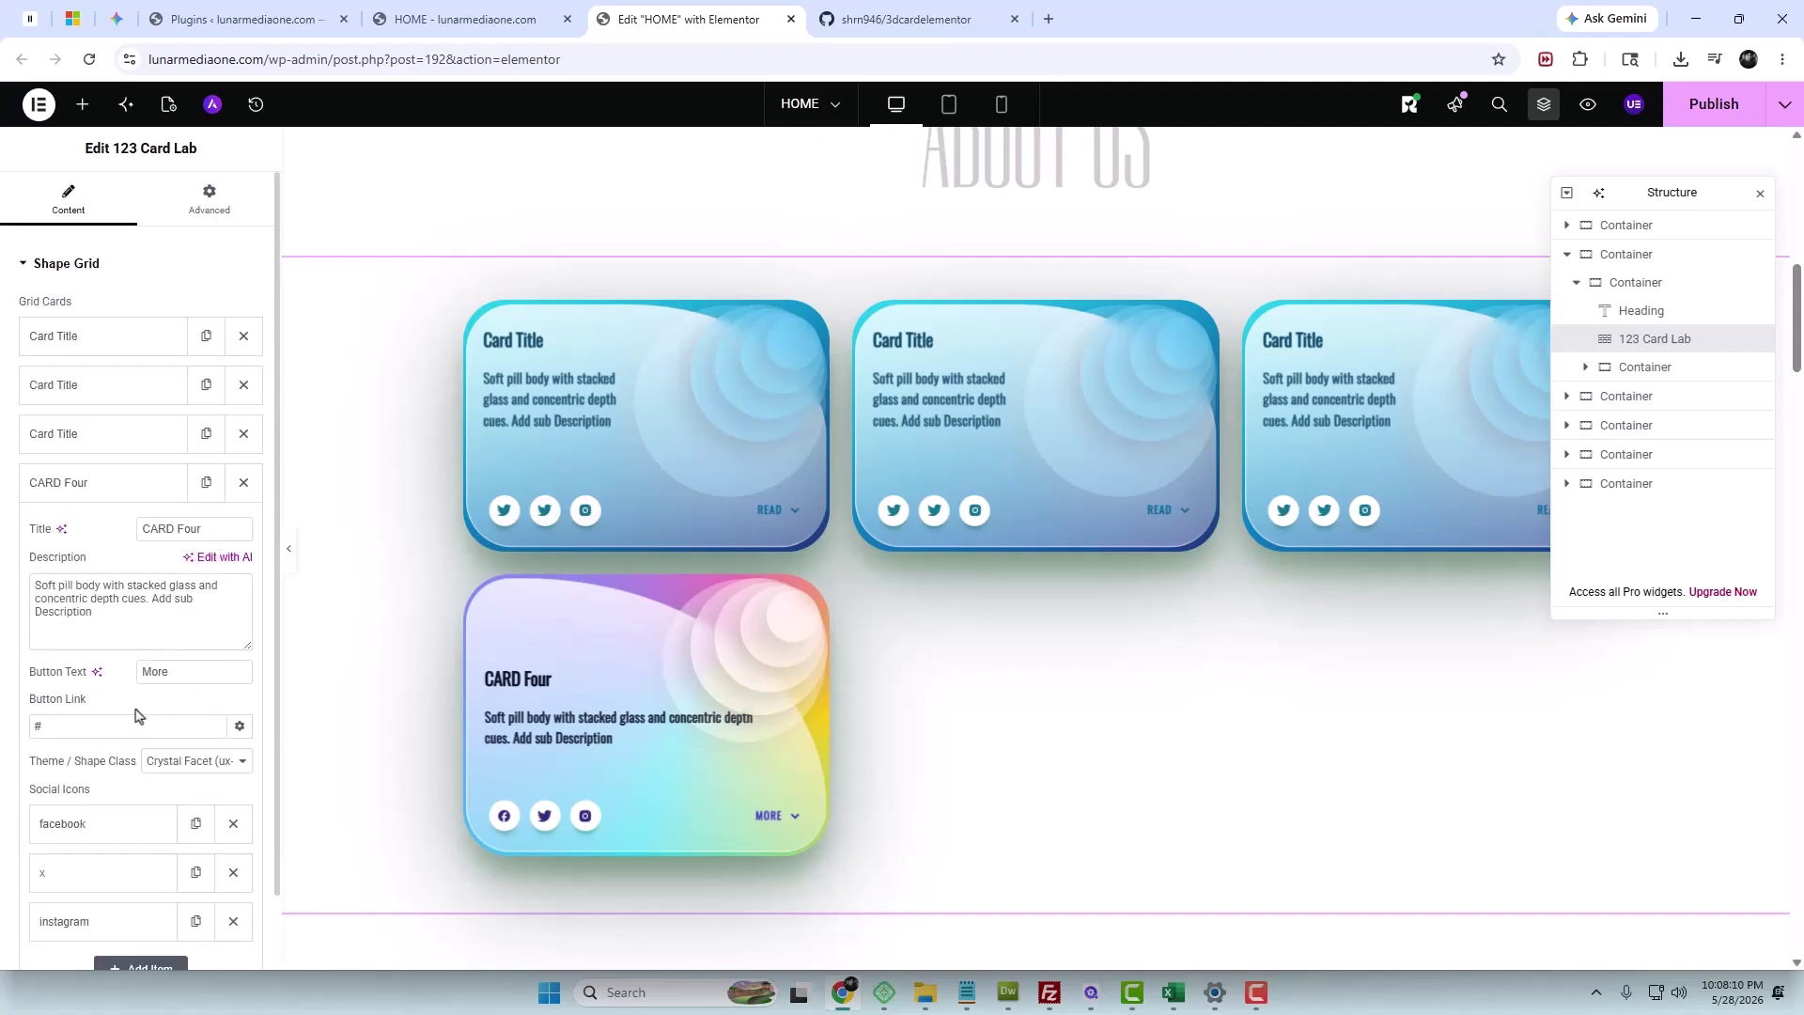
click(150, 484)
click(205, 482)
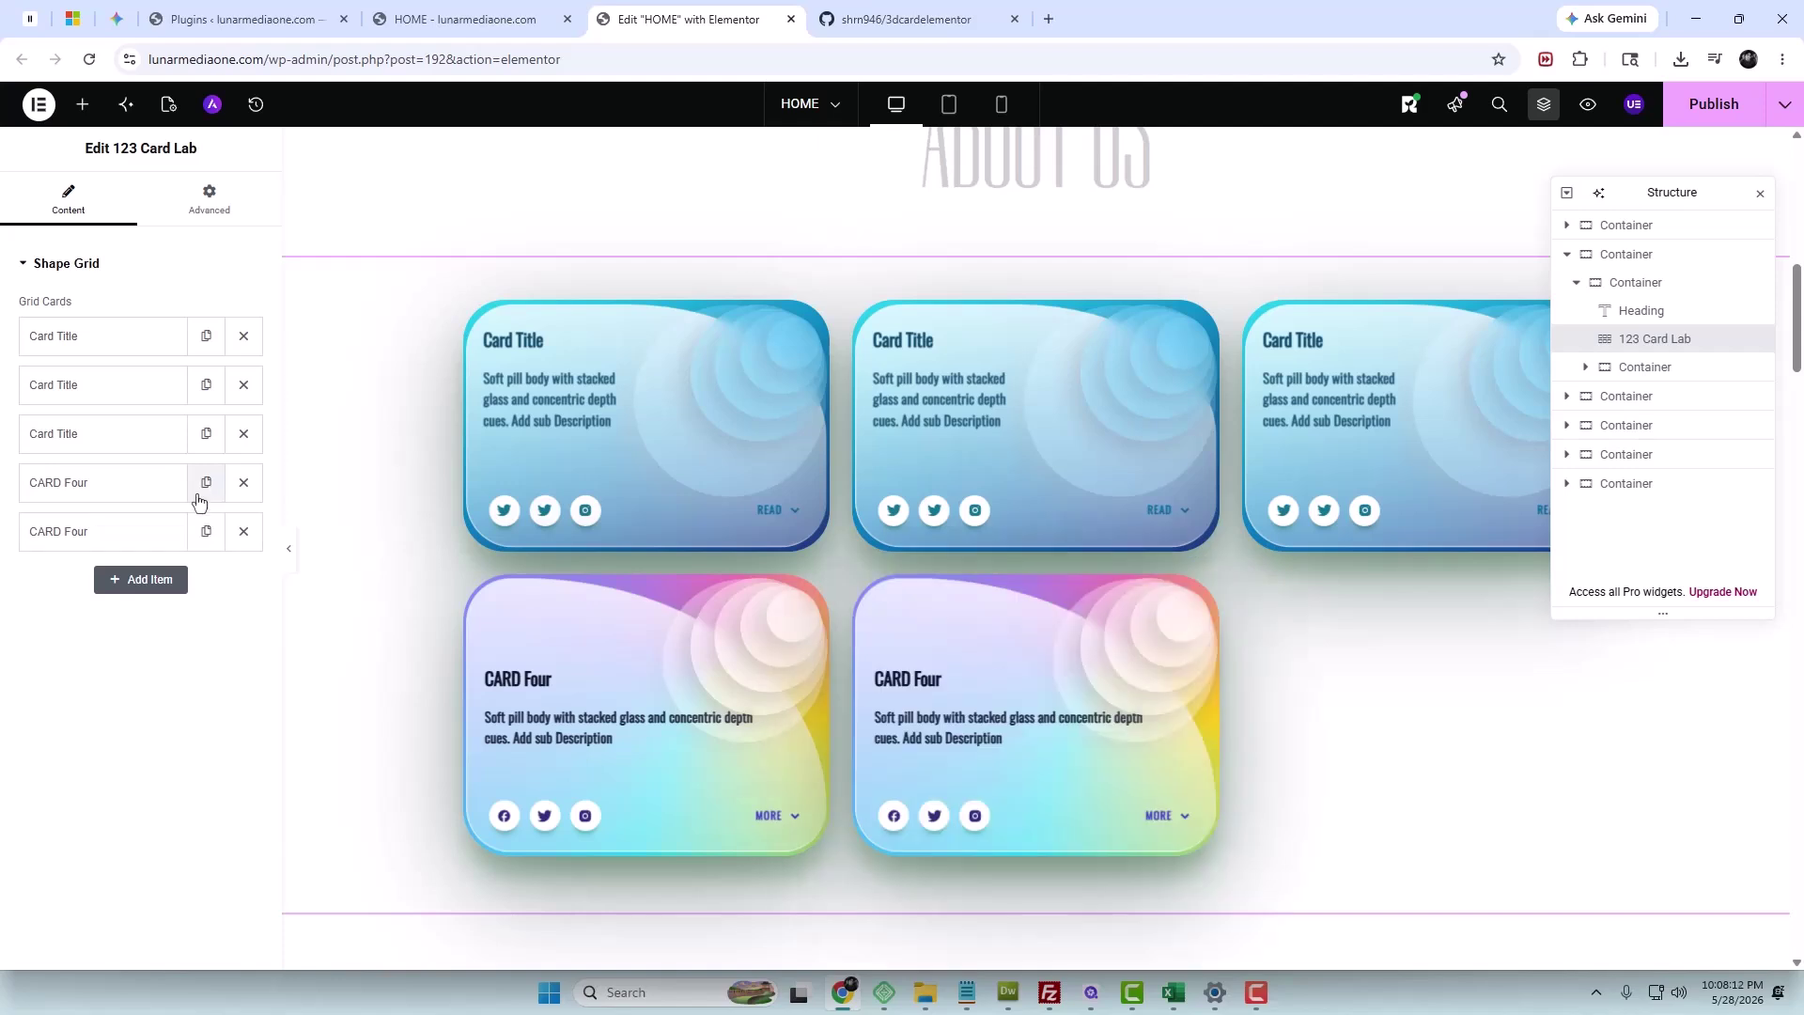
click(206, 531)
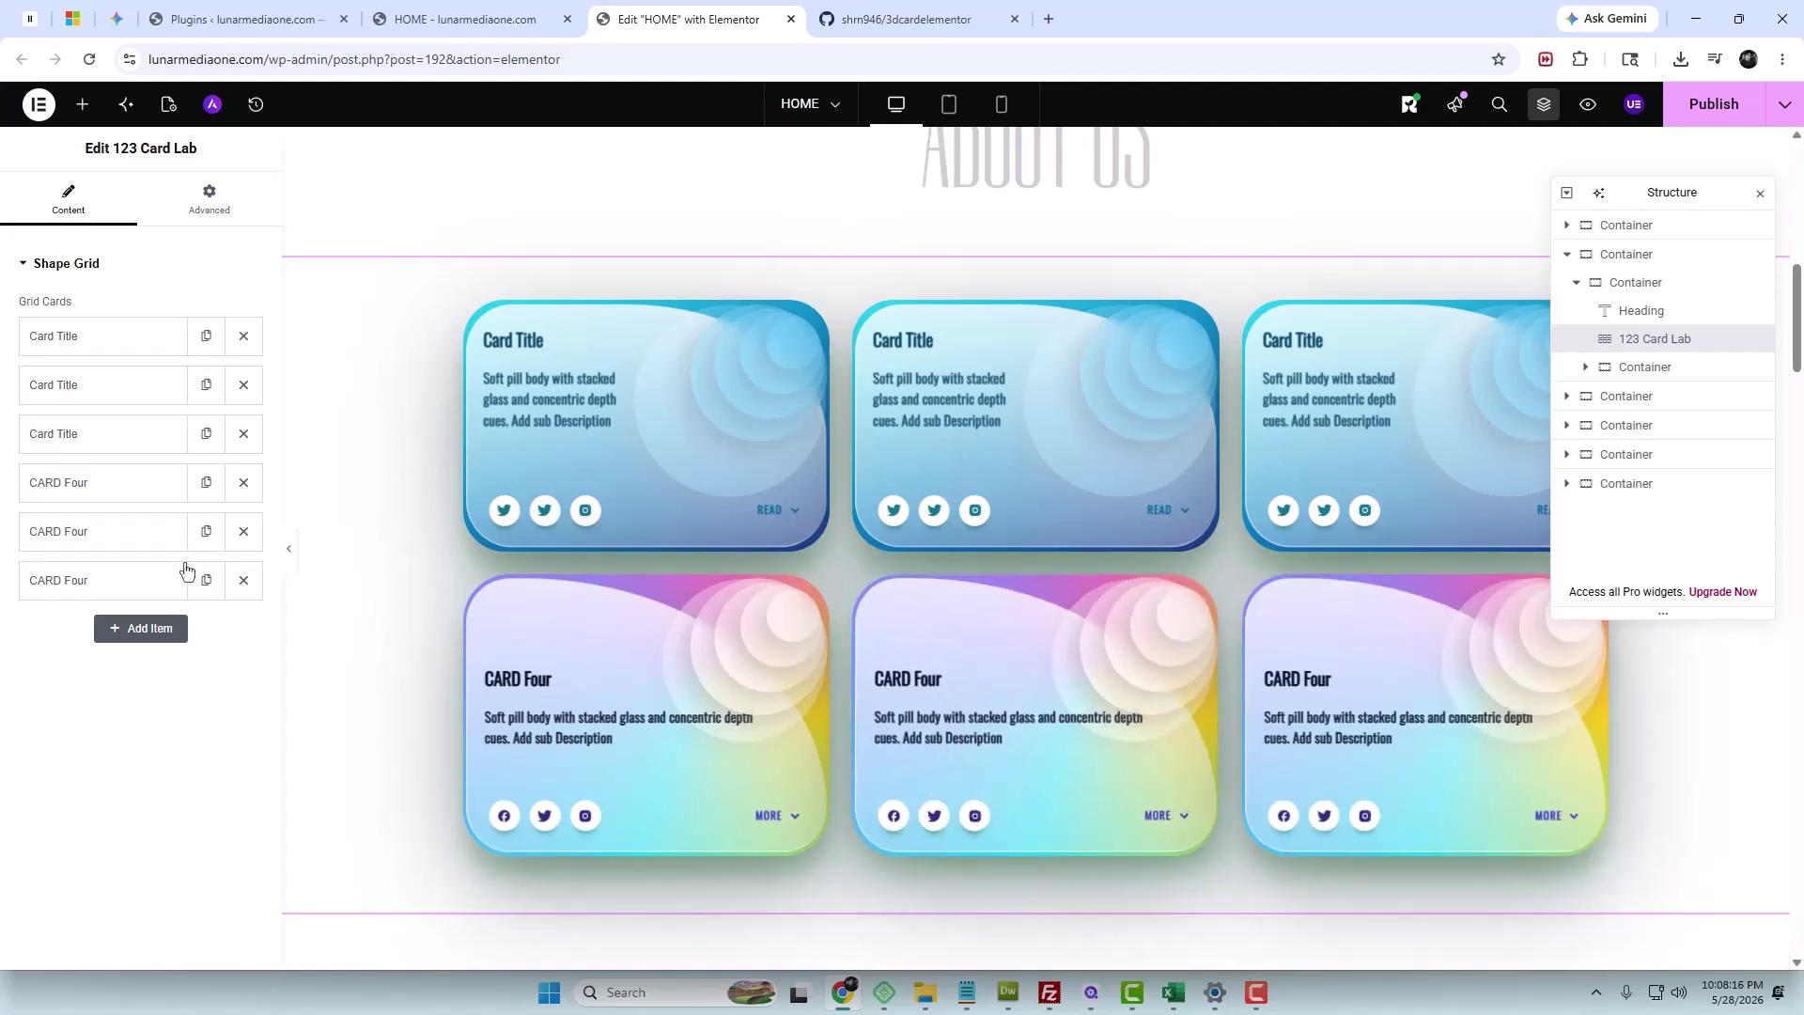
Set the fifth grid card's theme to Layered Stack and collapse its settings.
click(153, 533)
scroll(195, 759, down, 1)
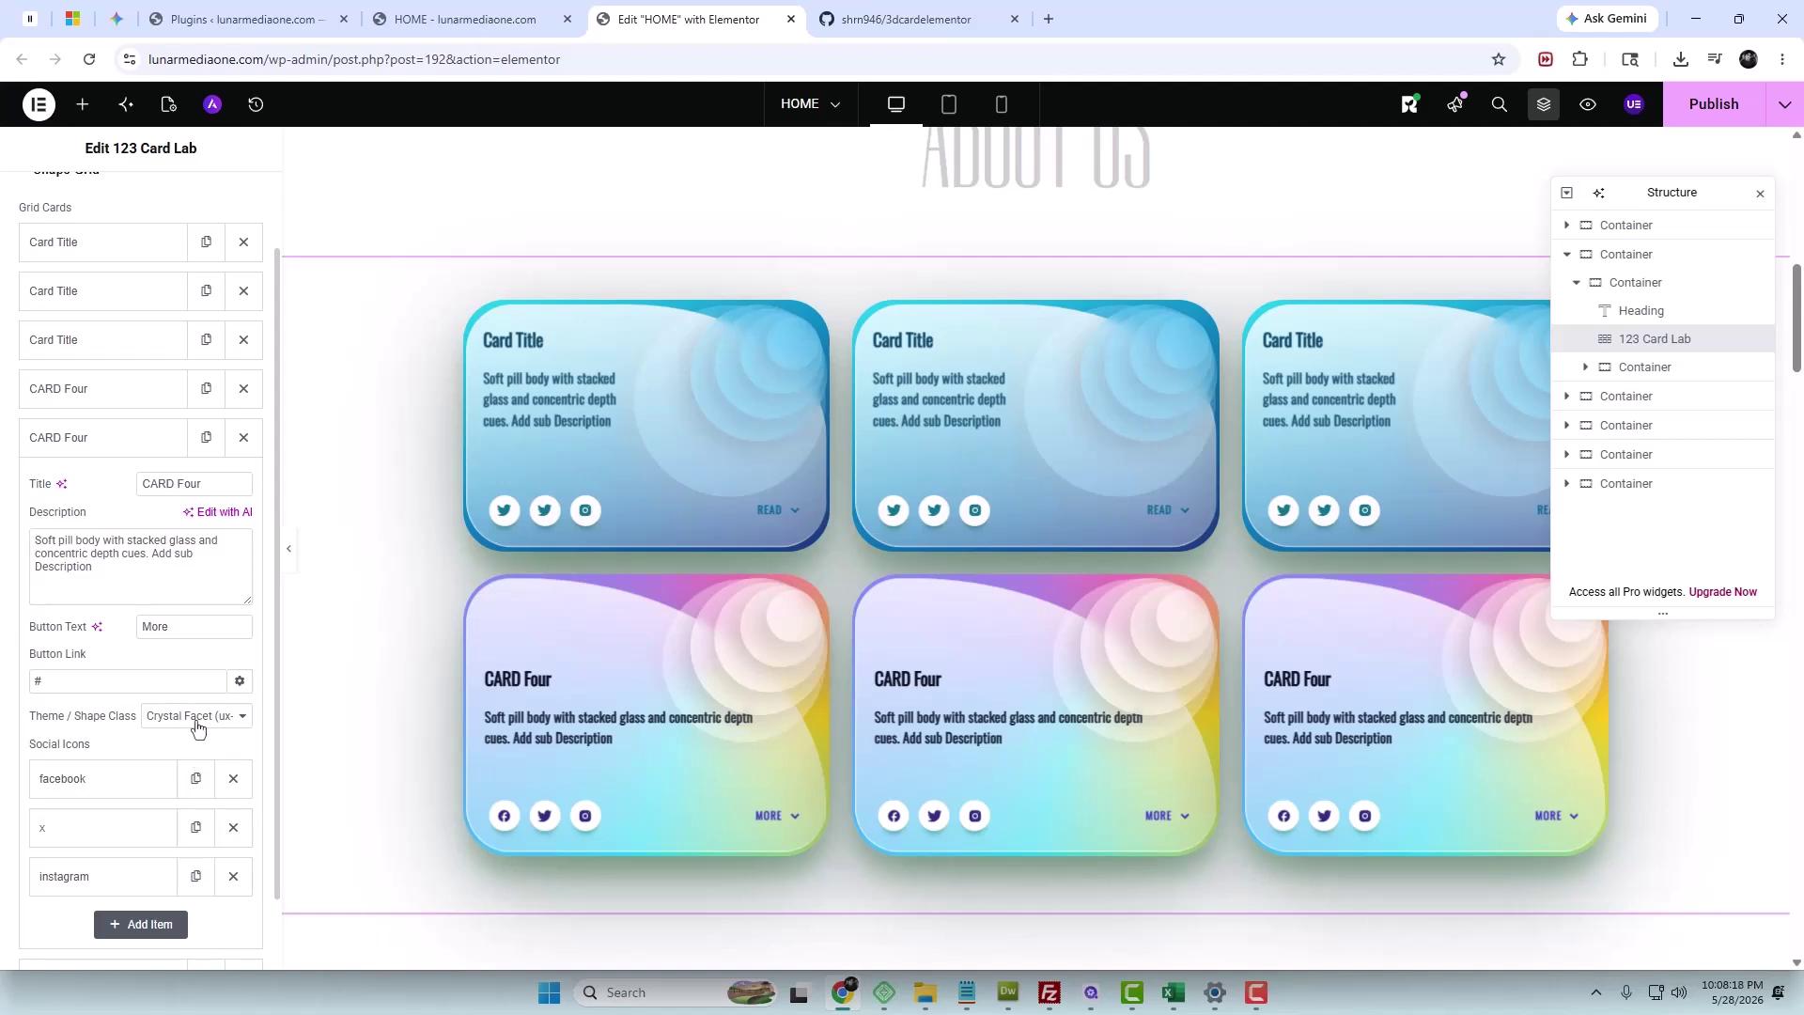
click(196, 716)
click(208, 855)
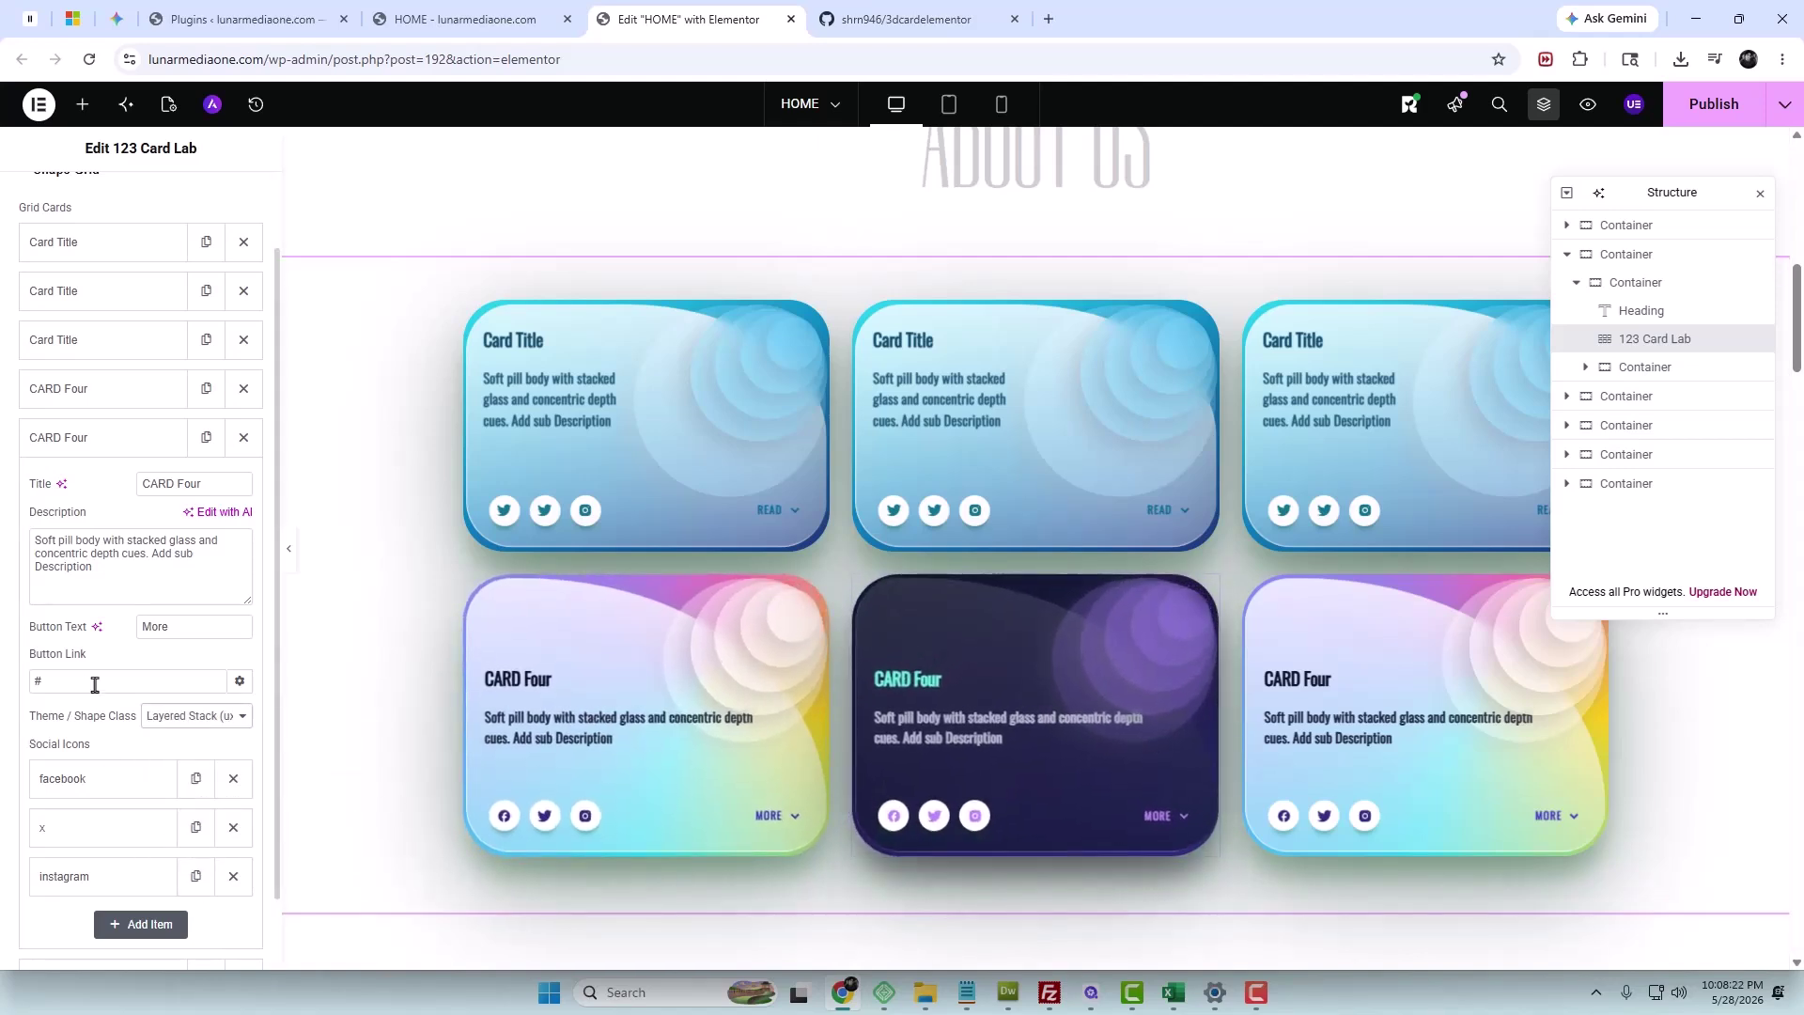
click(114, 449)
Try Layered Stack on the sixth grid card, set its theme to Orb Glass instead, and hide the page structure overview.
click(146, 488)
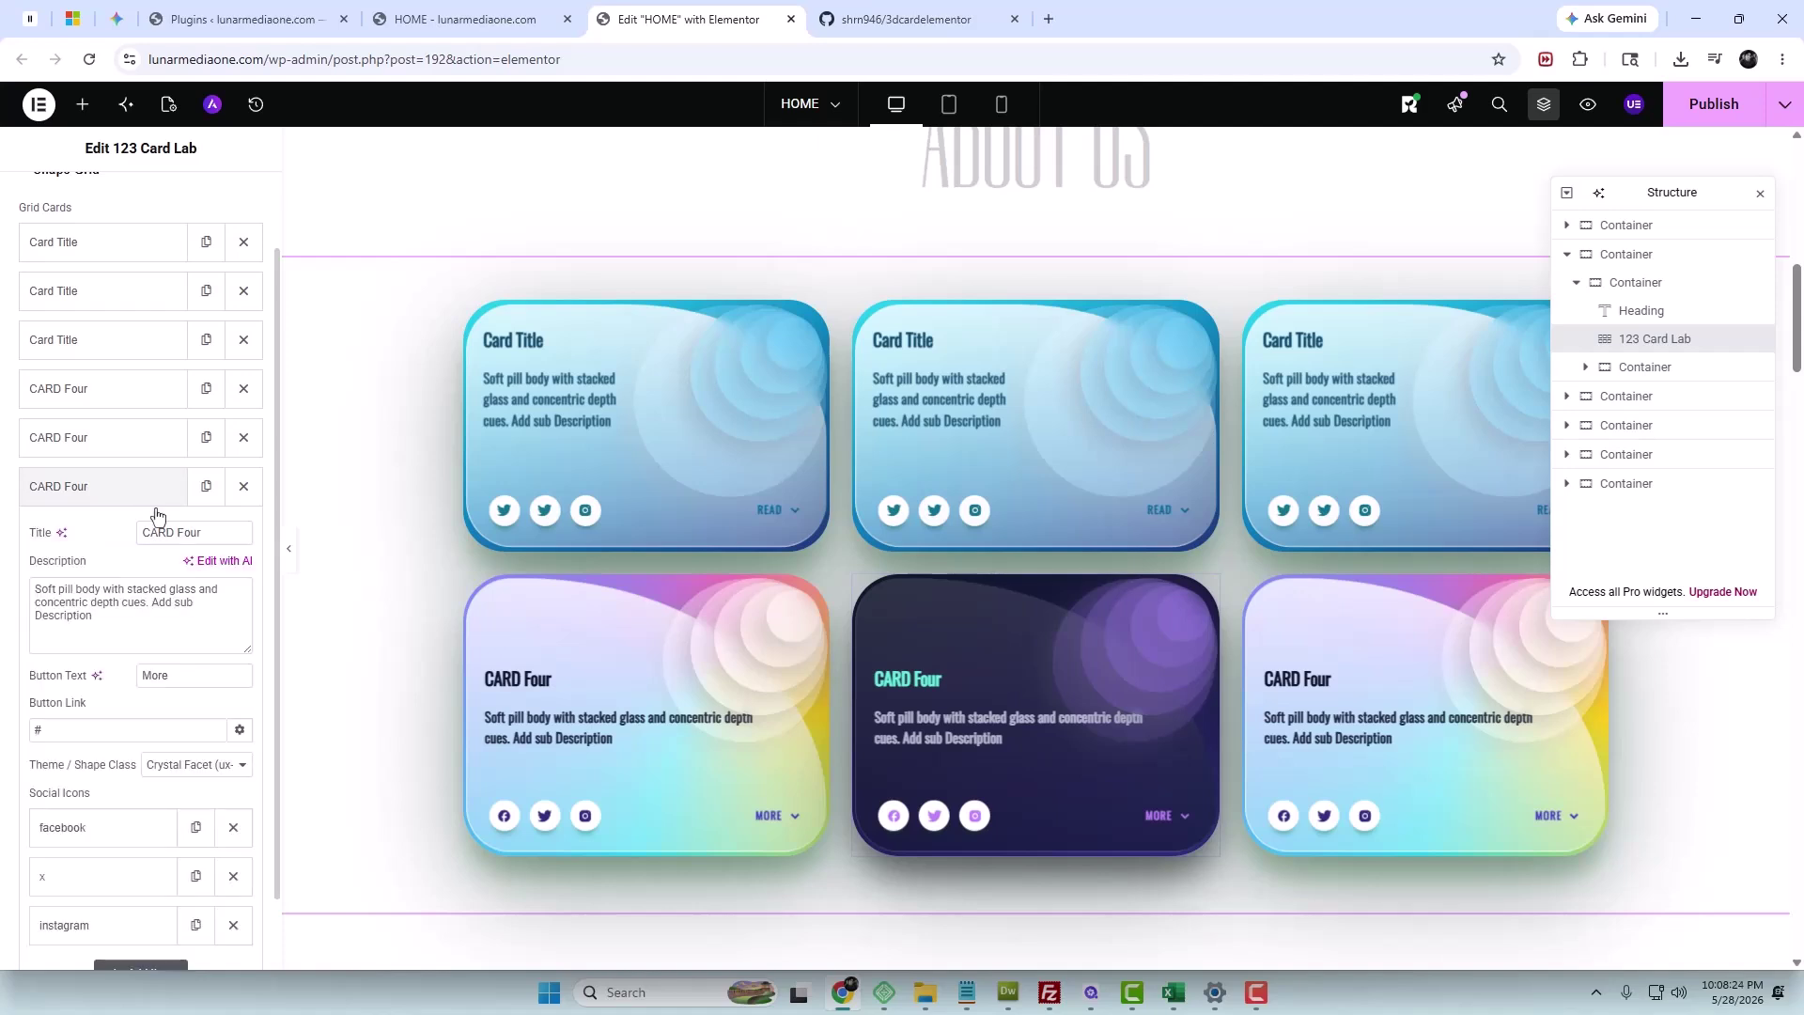
click(196, 765)
click(202, 900)
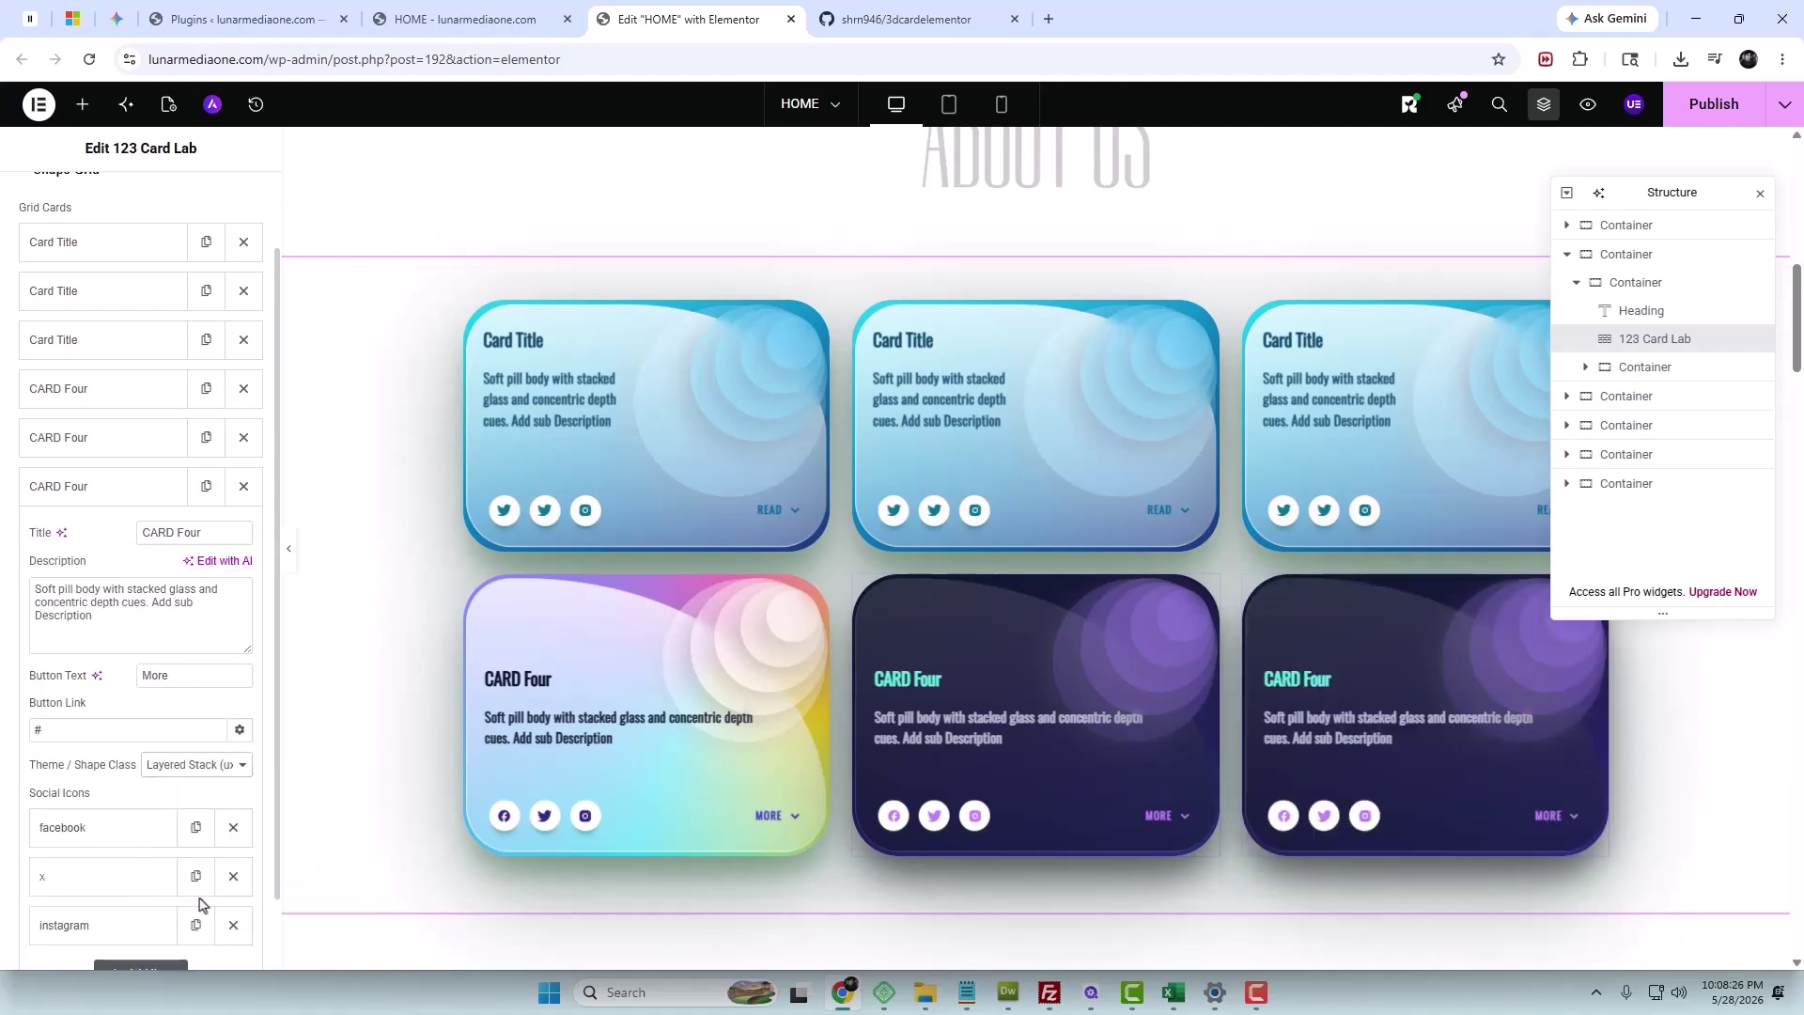
click(186, 767)
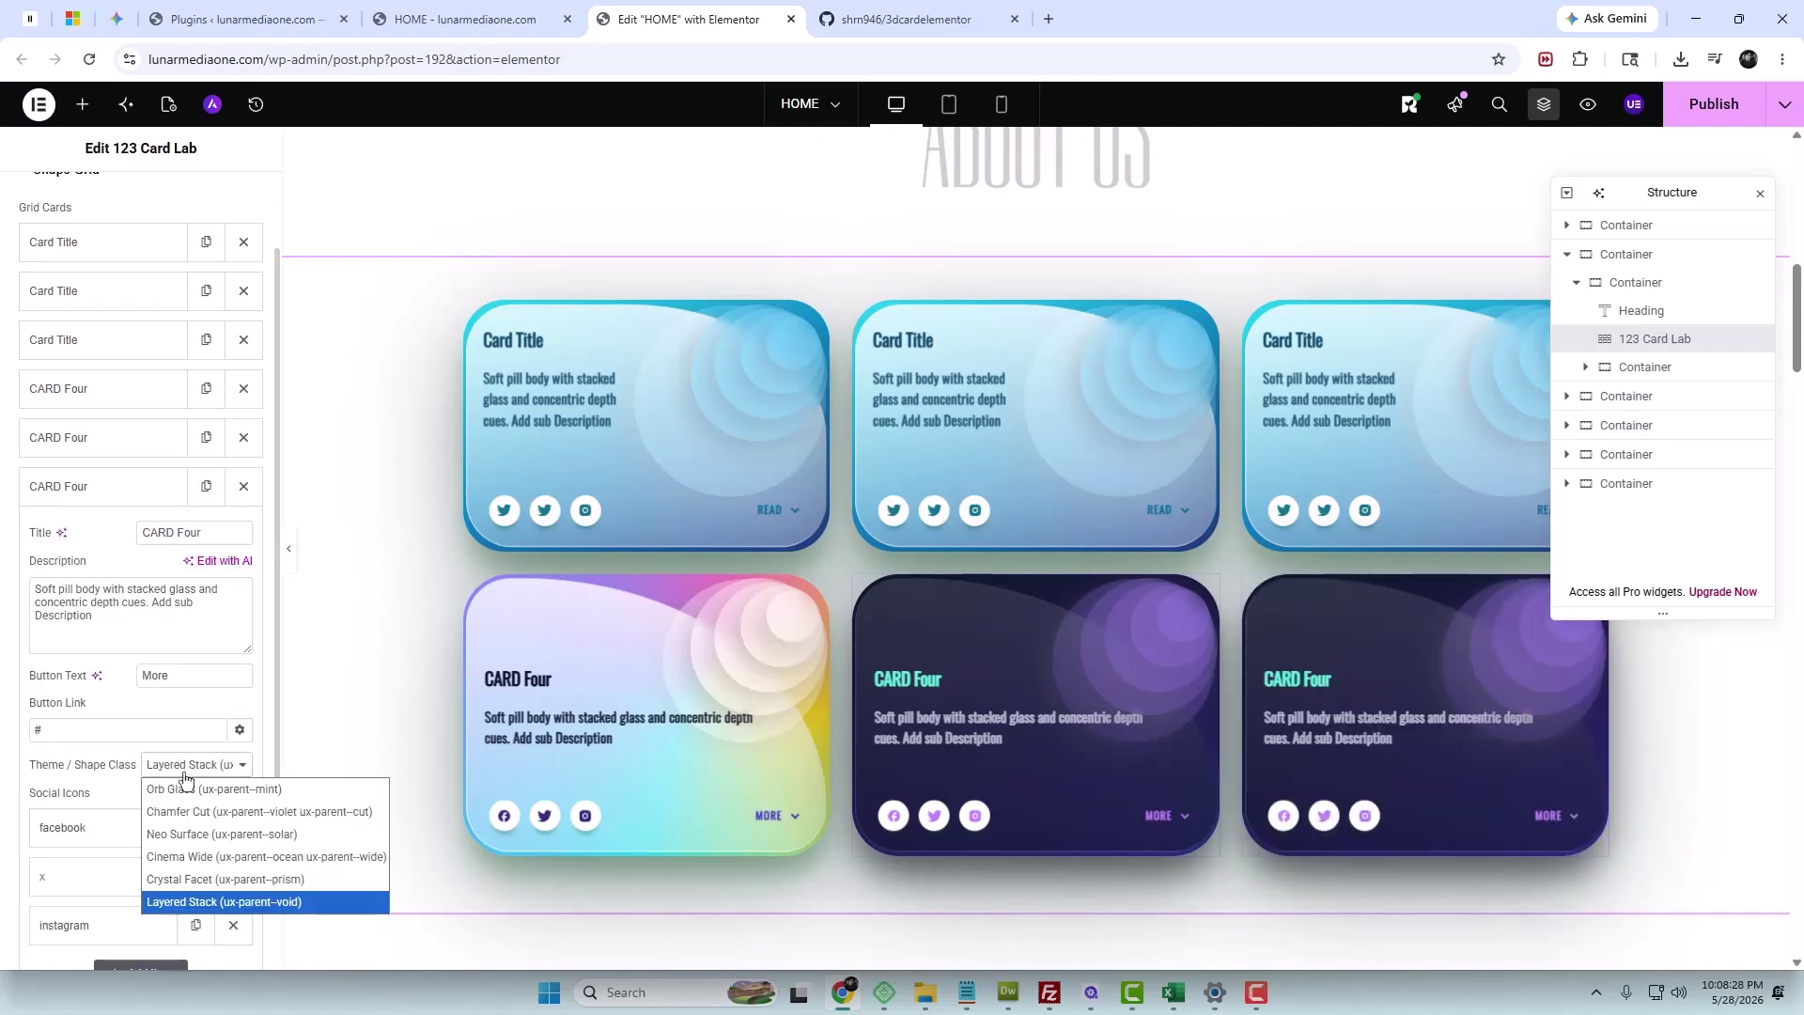
click(187, 789)
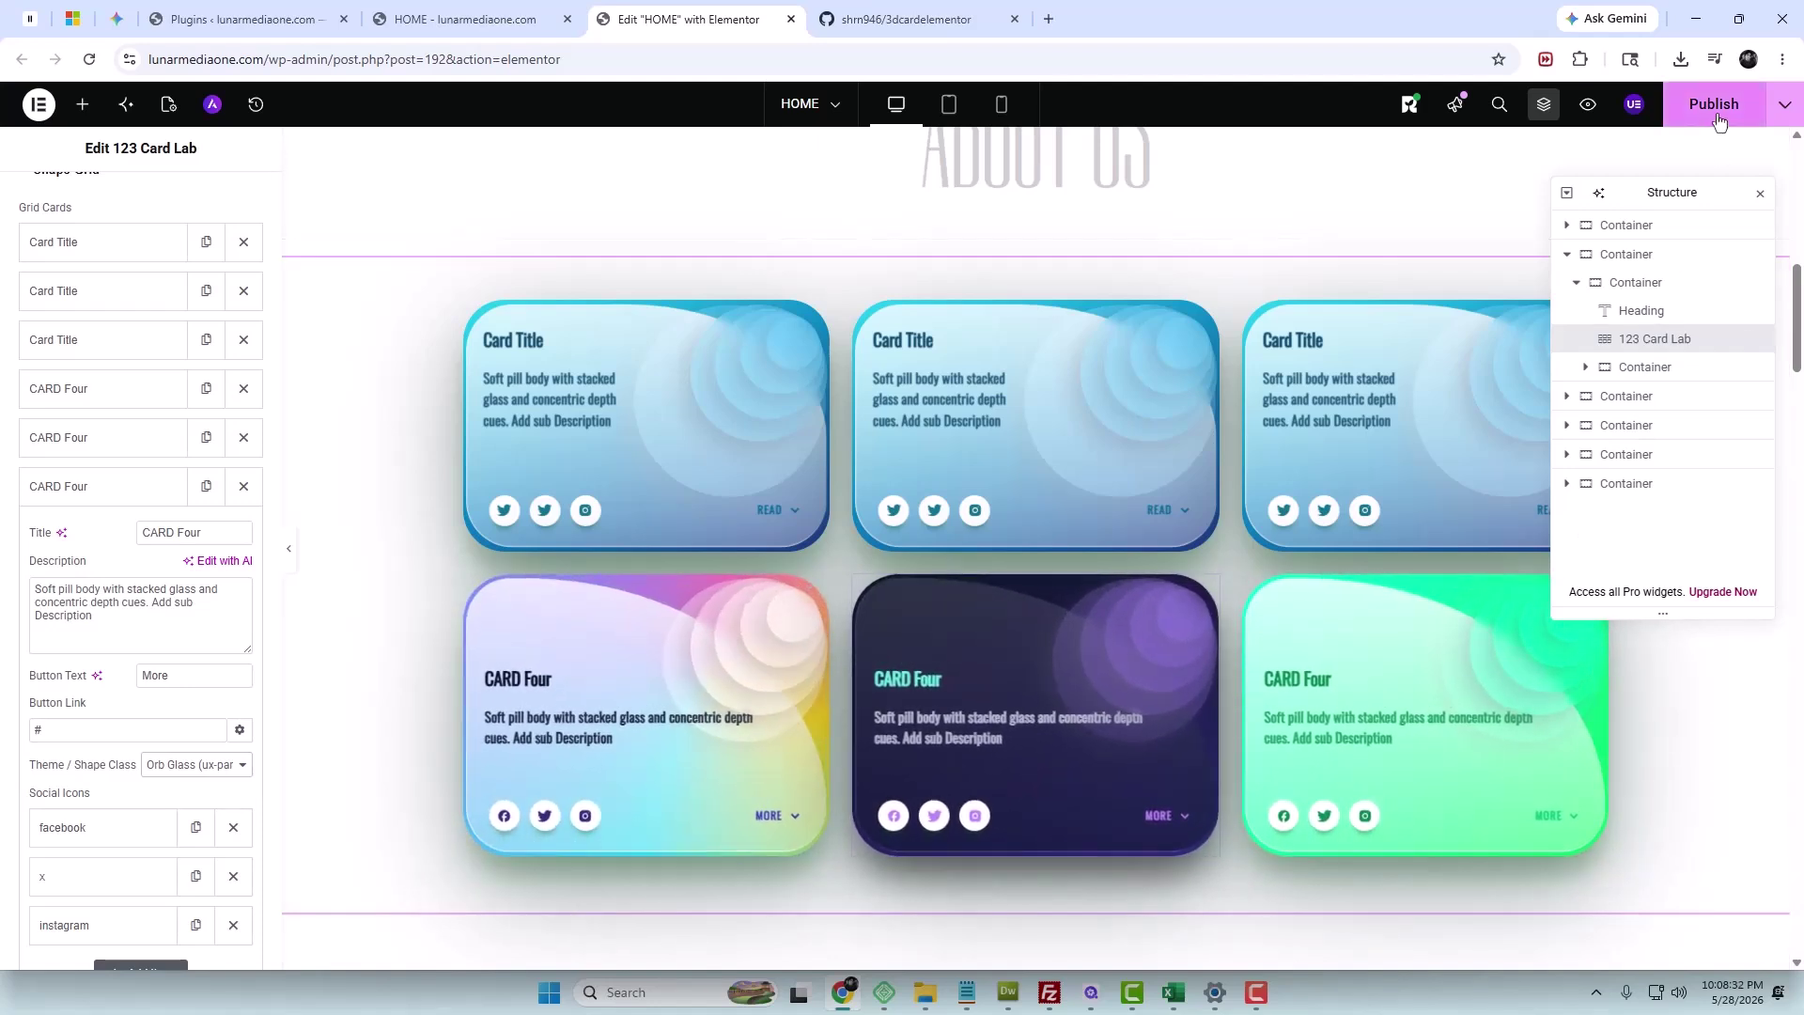
click(1760, 196)
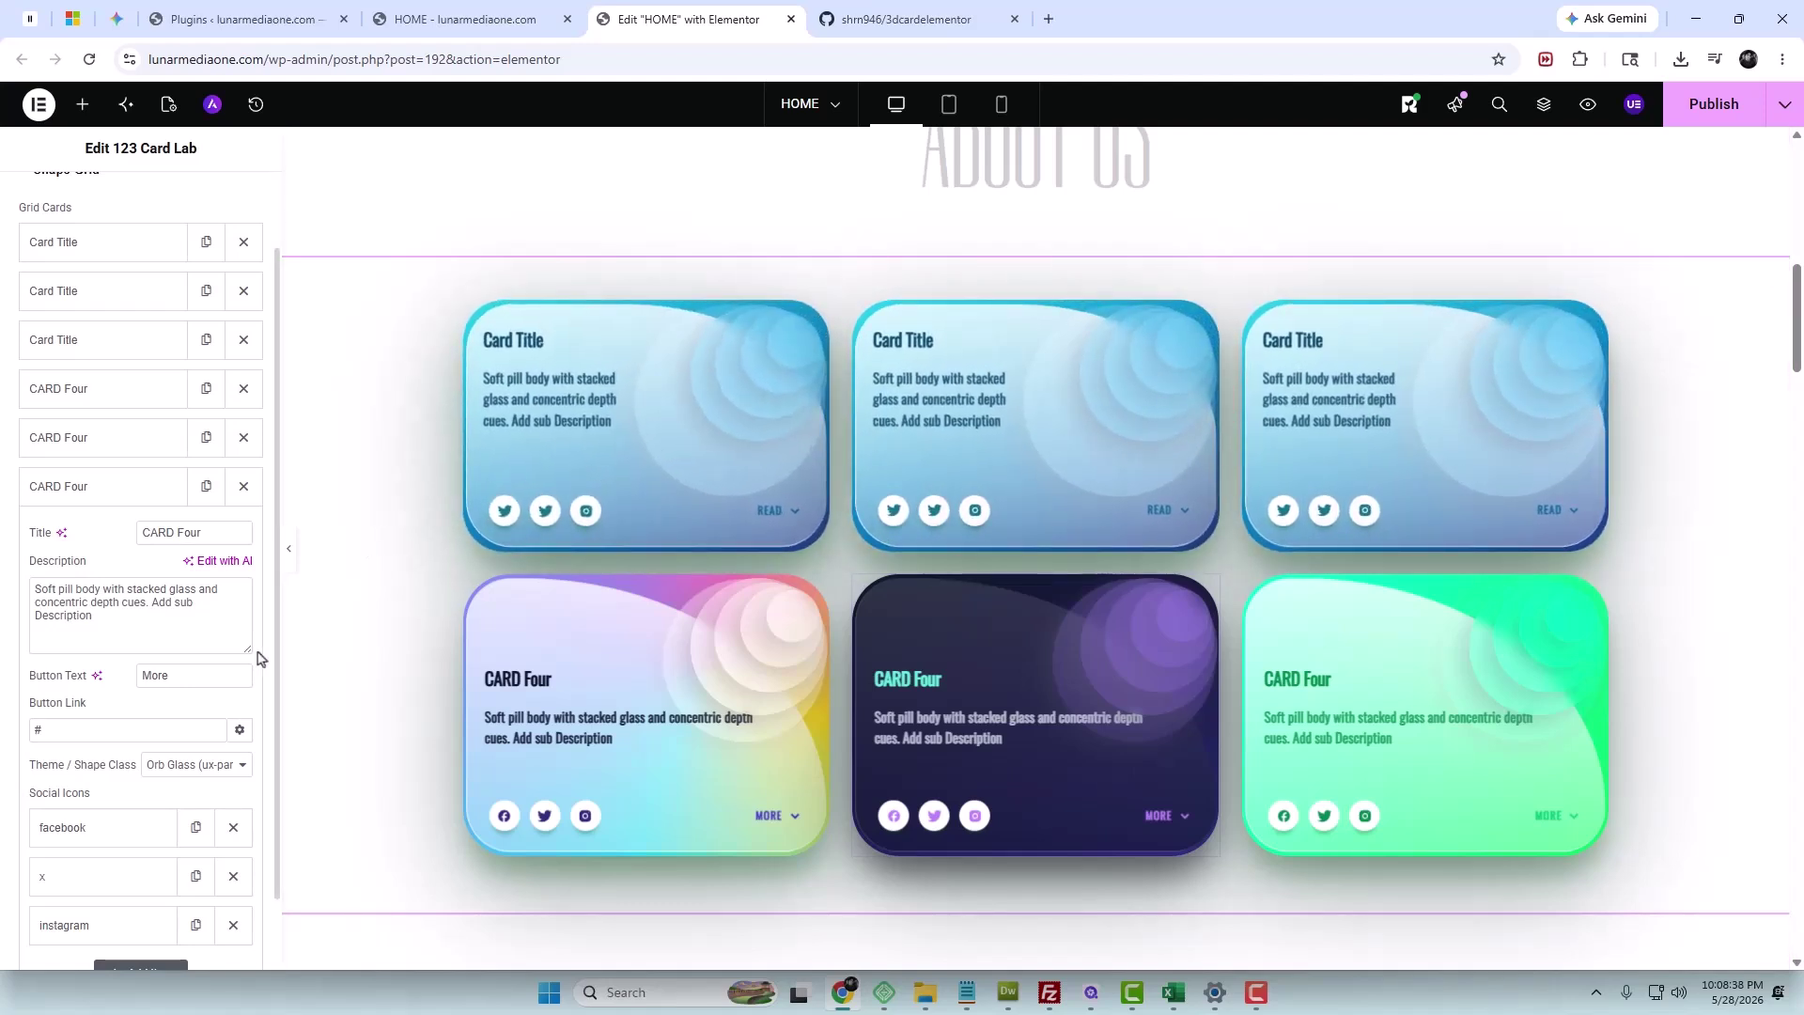
Remove "Add sub Description" from the fourth card's description.
click(129, 404)
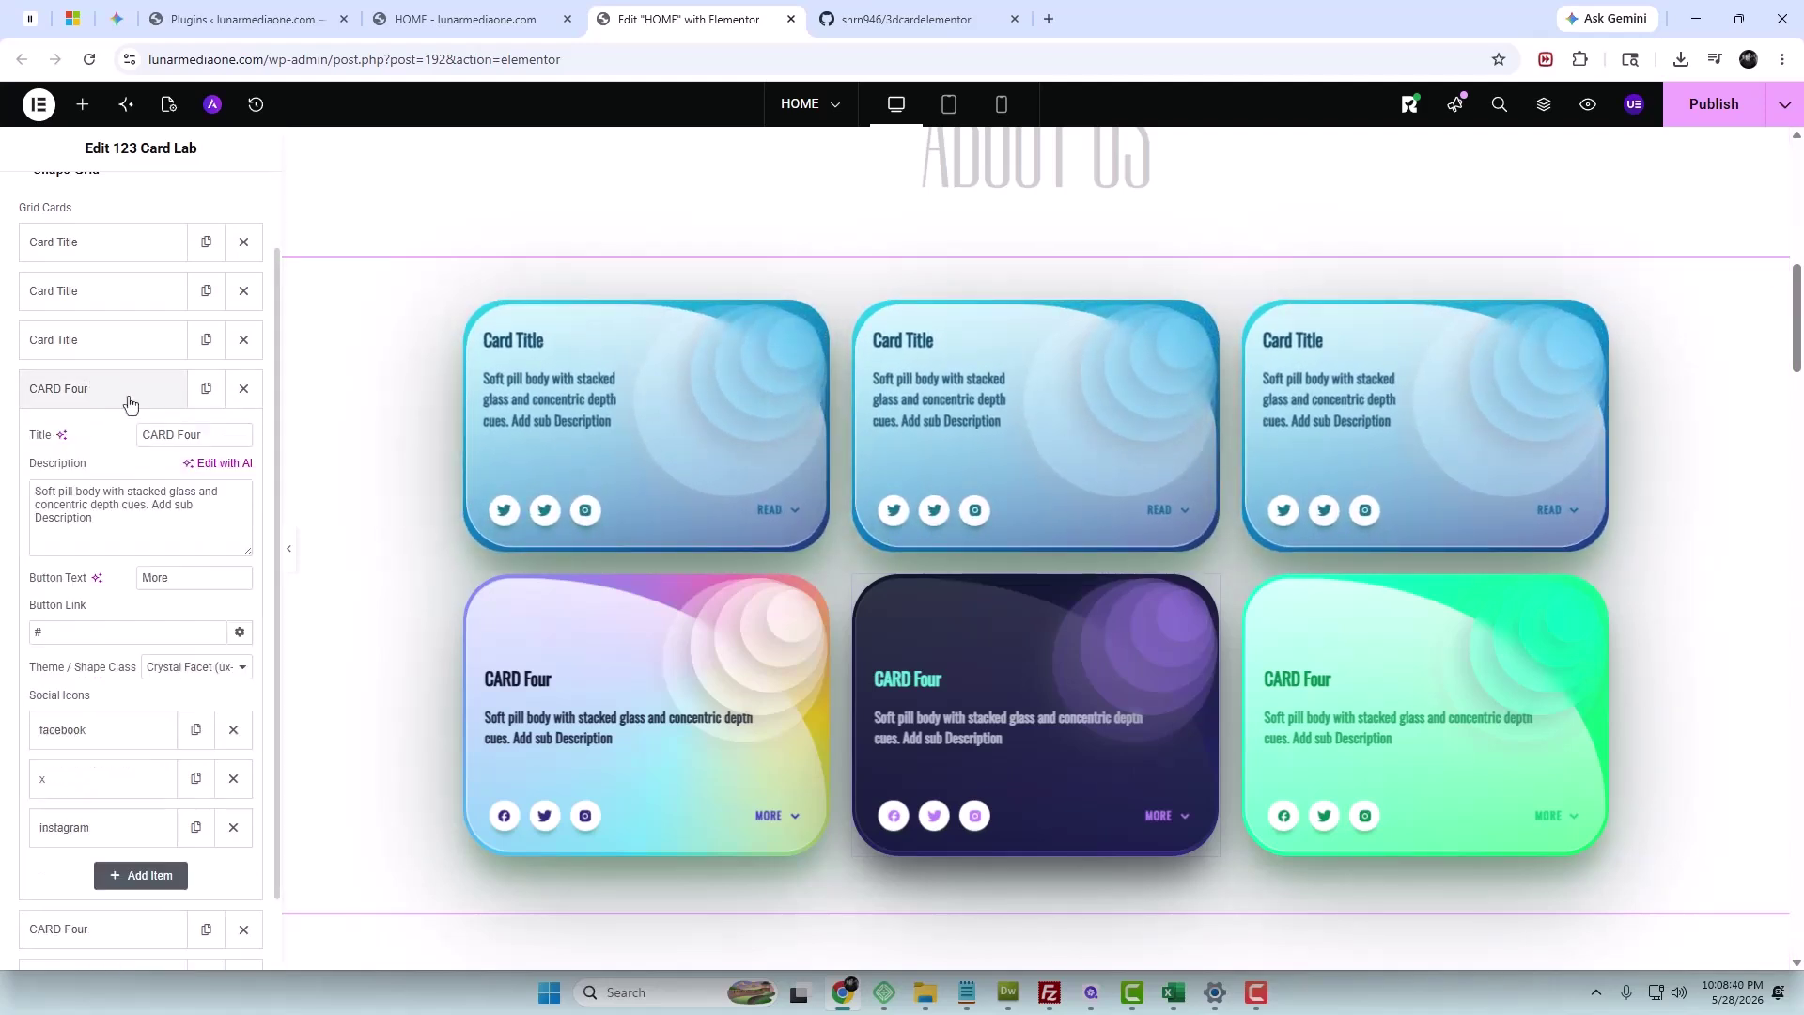
drag(152, 505, 211, 532)
key(BackSpace)
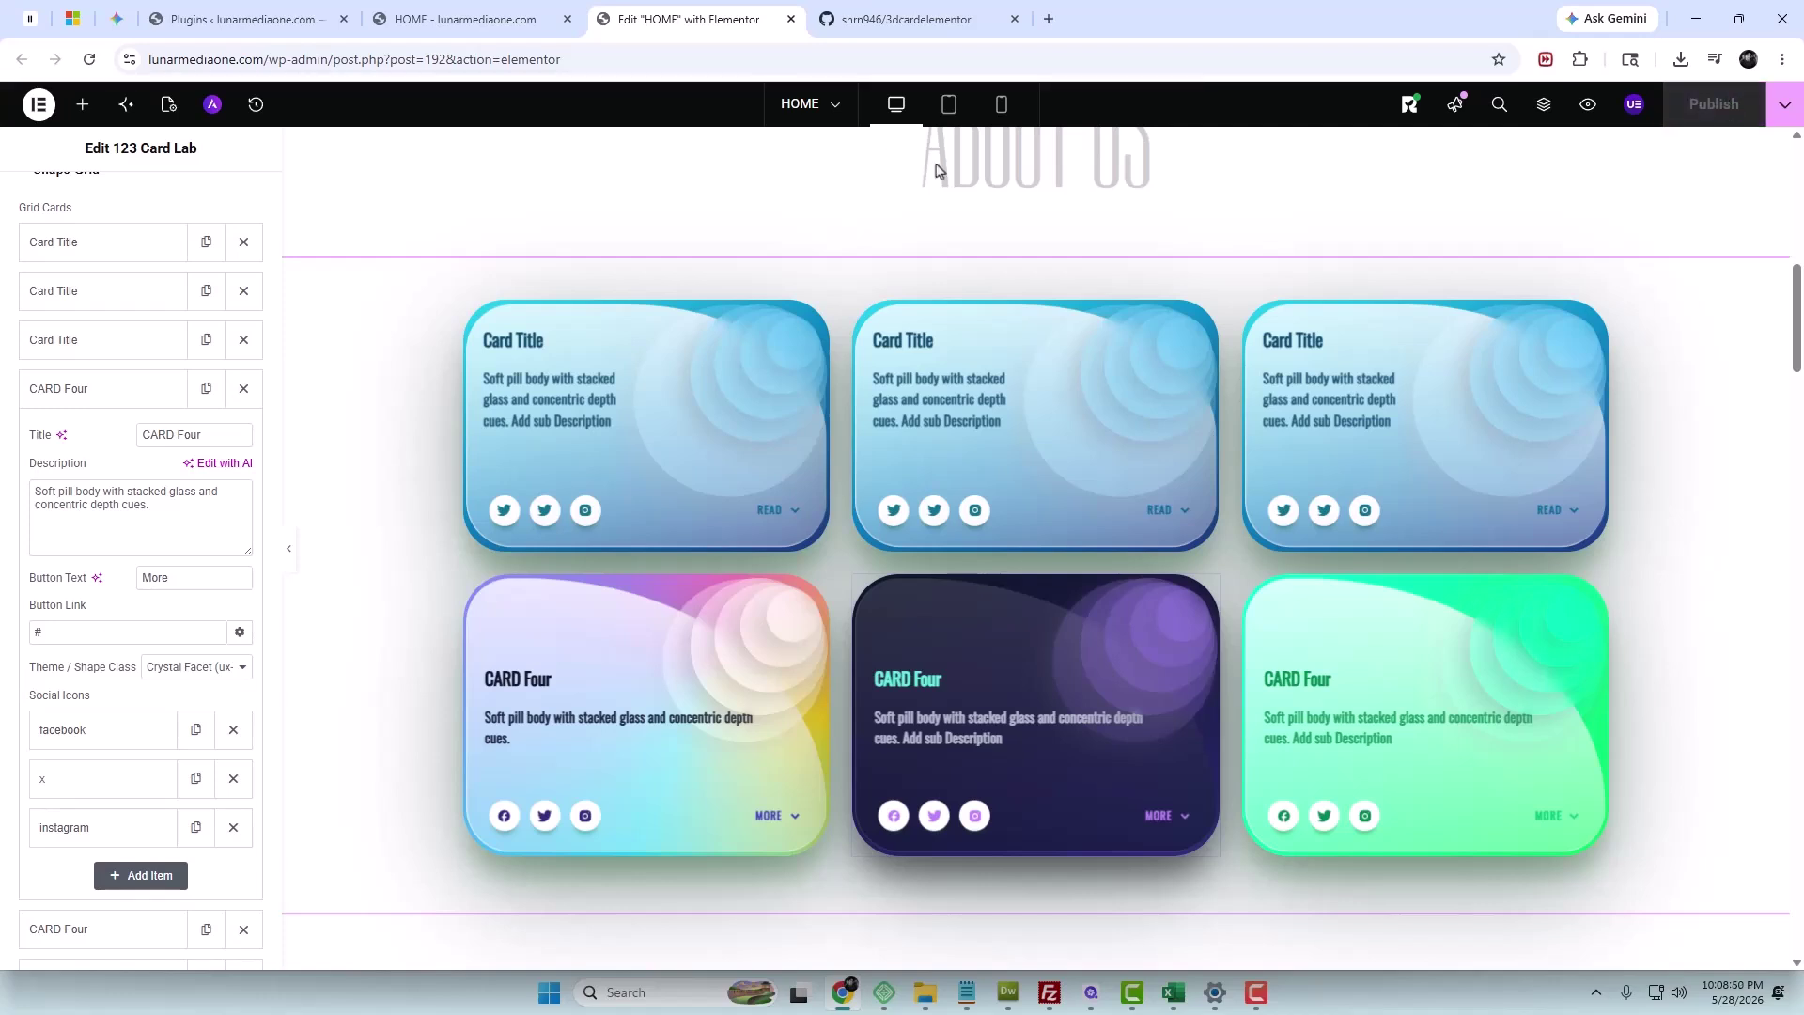
Preview the HOME page and examine the finished card grid under ABOUT US.
click(1586, 111)
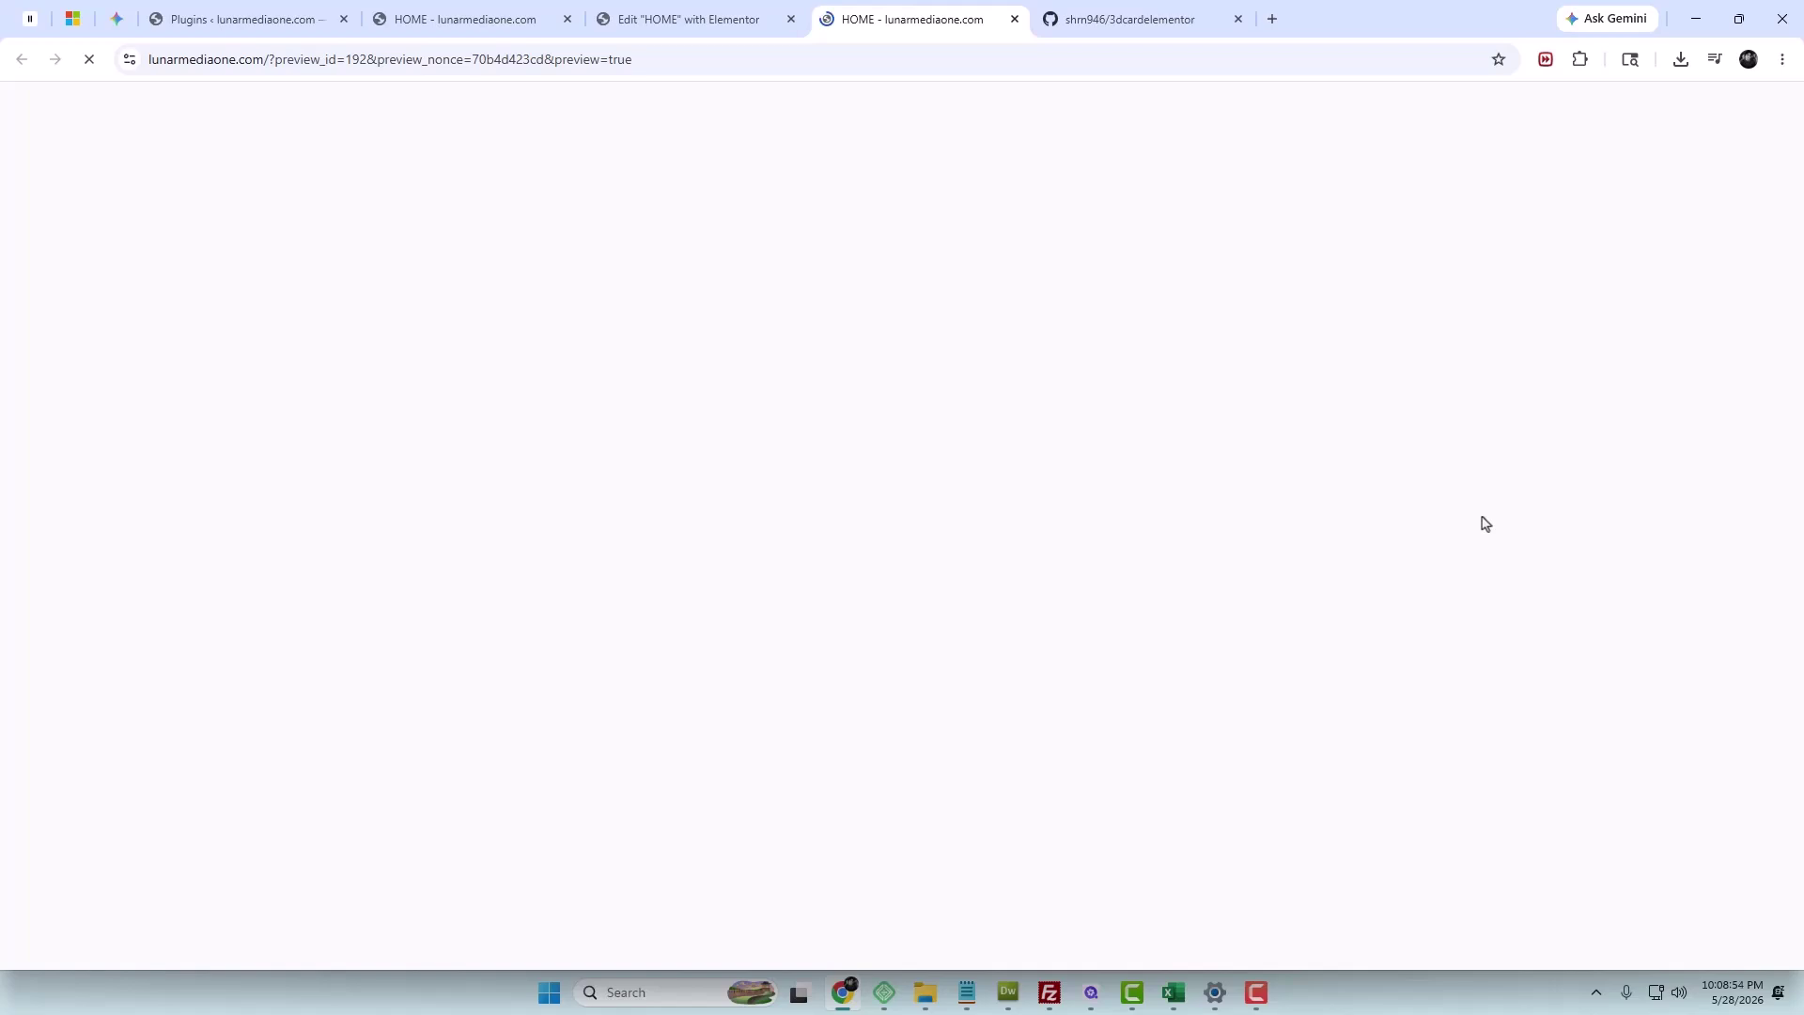
scroll(1554, 503, down, 10)
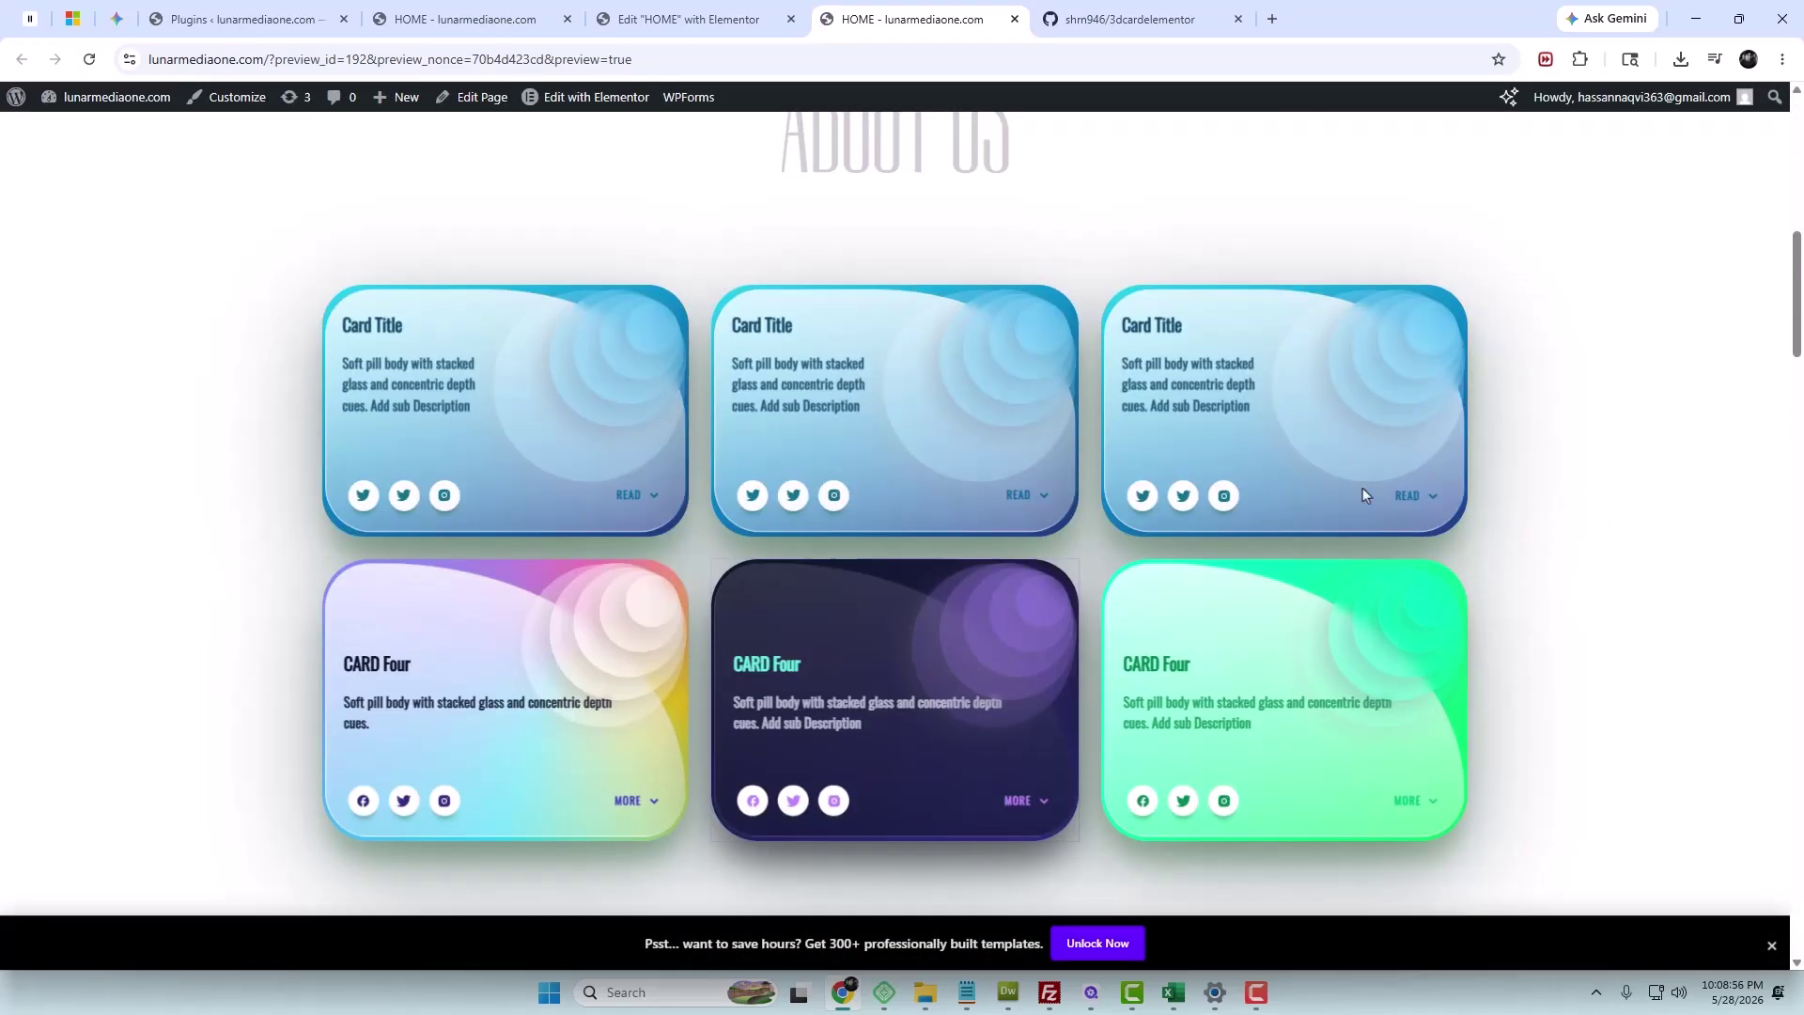